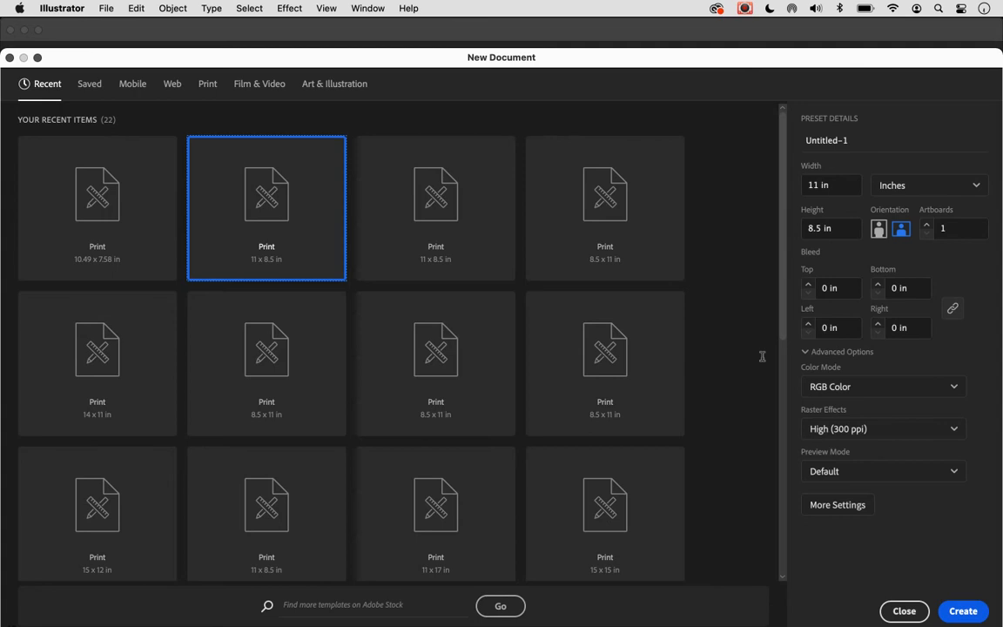
- Create a landscape 11 x 8.5 in RGB document at 300 ppi and collapse the Transparency options
{"action": "left_click", "coordinate": [964, 612]}
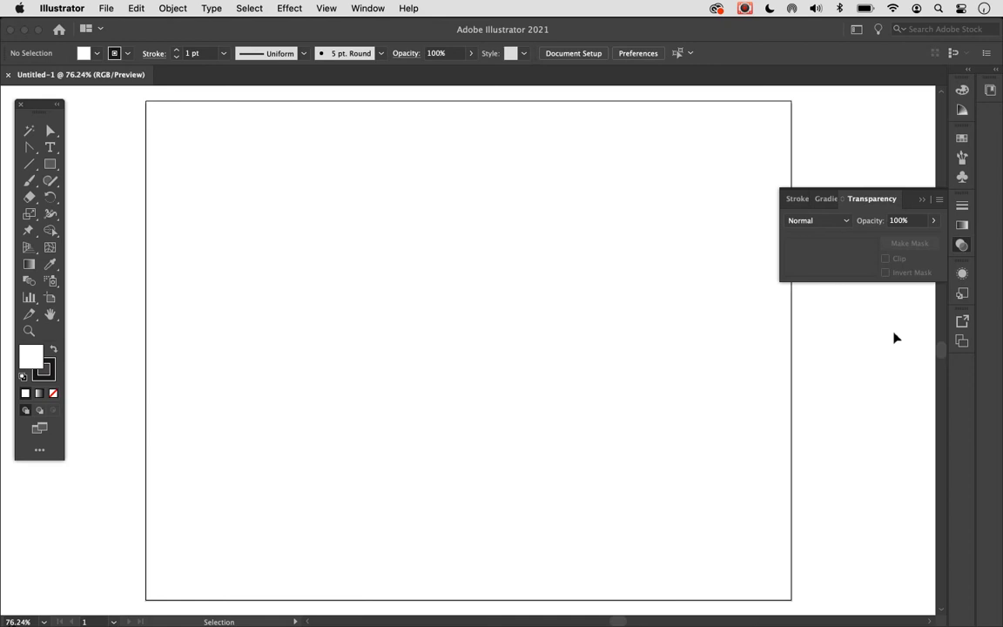
{"action": "left_click", "coordinate": [922, 199]}
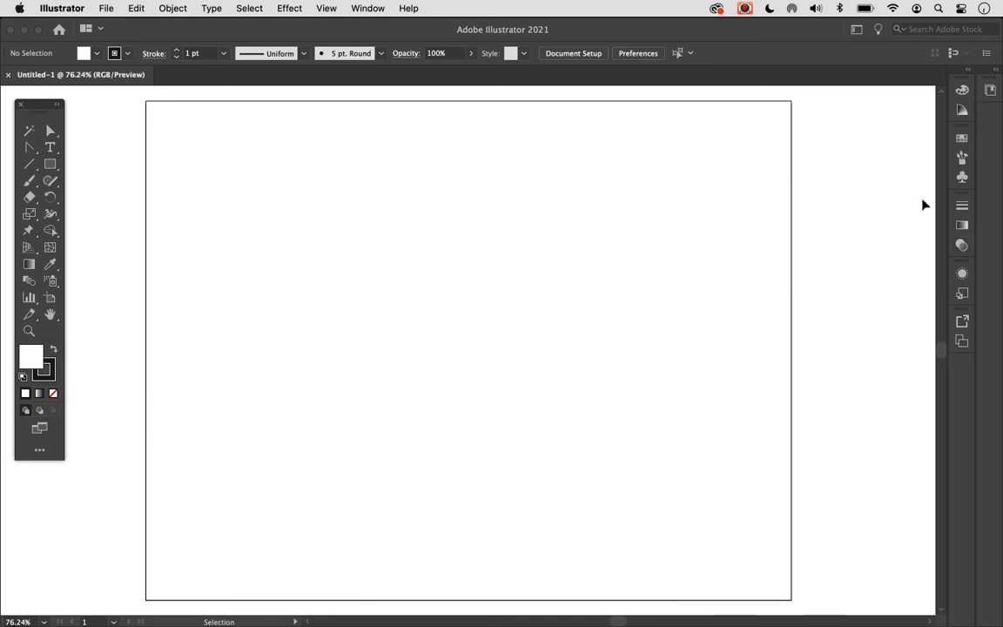
- Show the Layers panel as a floating window, shorten it and place it just right of the artboard
{"action": "left_click", "coordinate": [372, 8]}
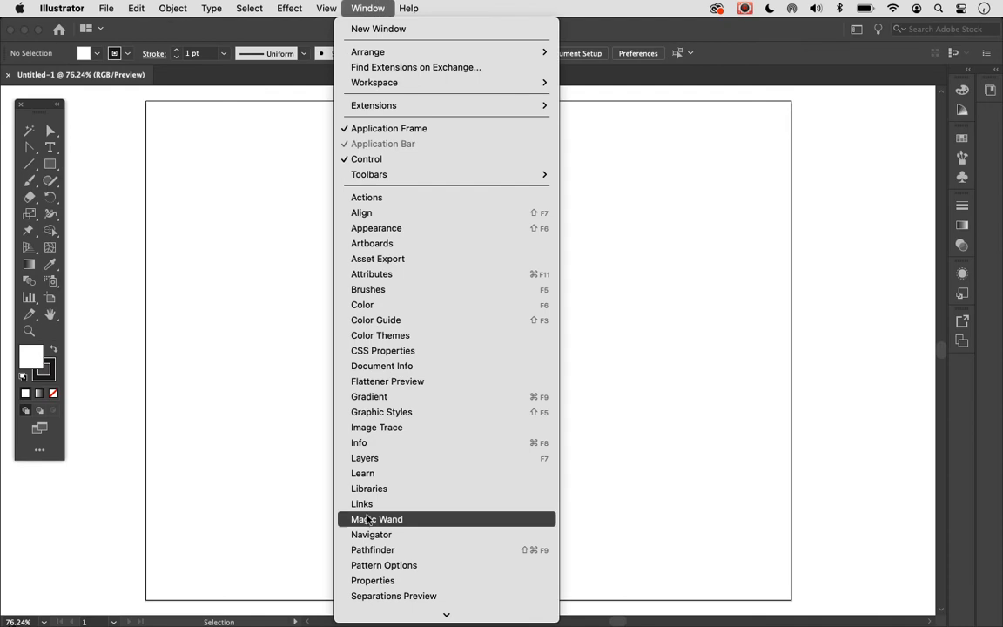
{"action": "left_click", "coordinate": [381, 461]}
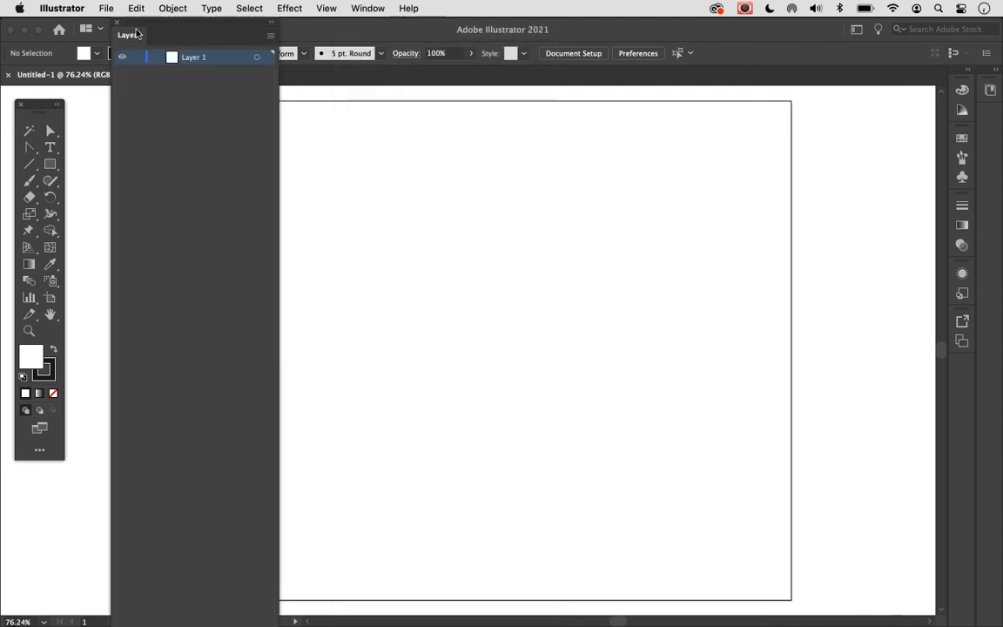
{"action": "left_click_drag", "start_coordinate": [136, 27], "coordinate": [999, 113]}
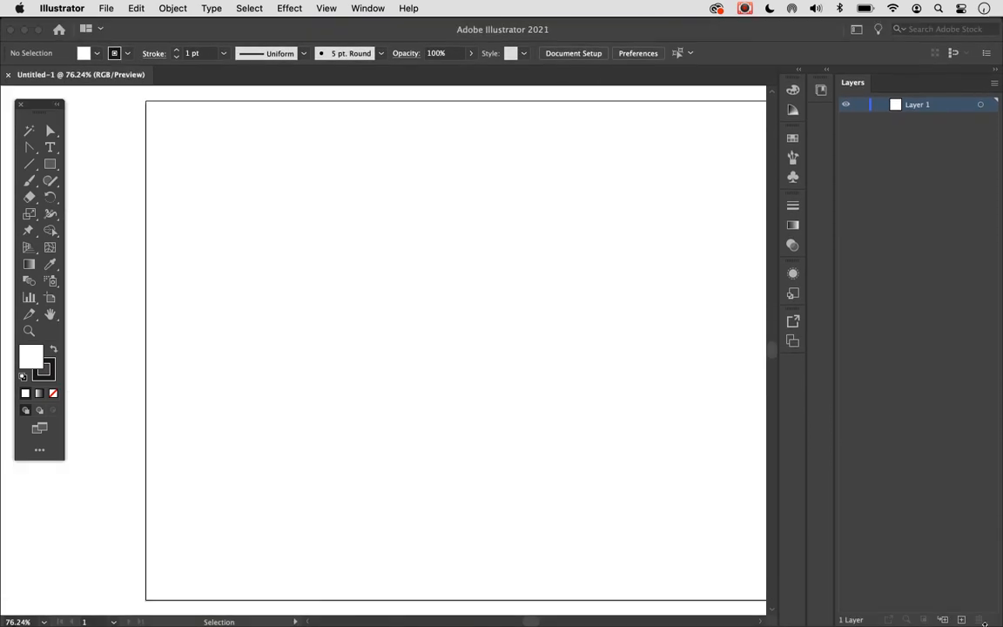
{"action": "left_click_drag", "start_coordinate": [853, 83], "coordinate": [612, 150]}
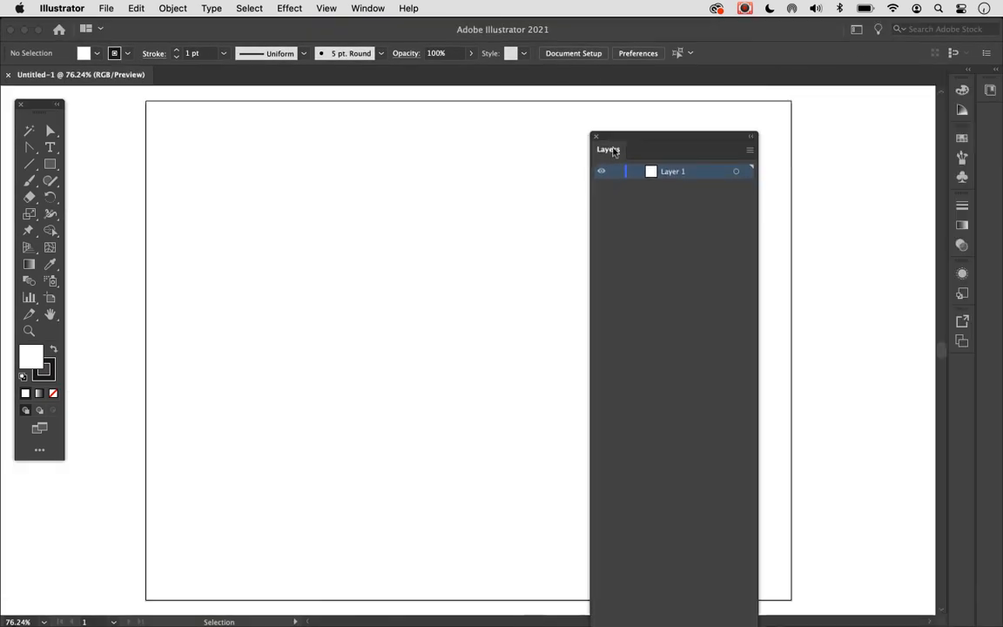
{"action": "double_click", "coordinate": [660, 142]}
{"action": "left_click", "coordinate": [602, 158]}
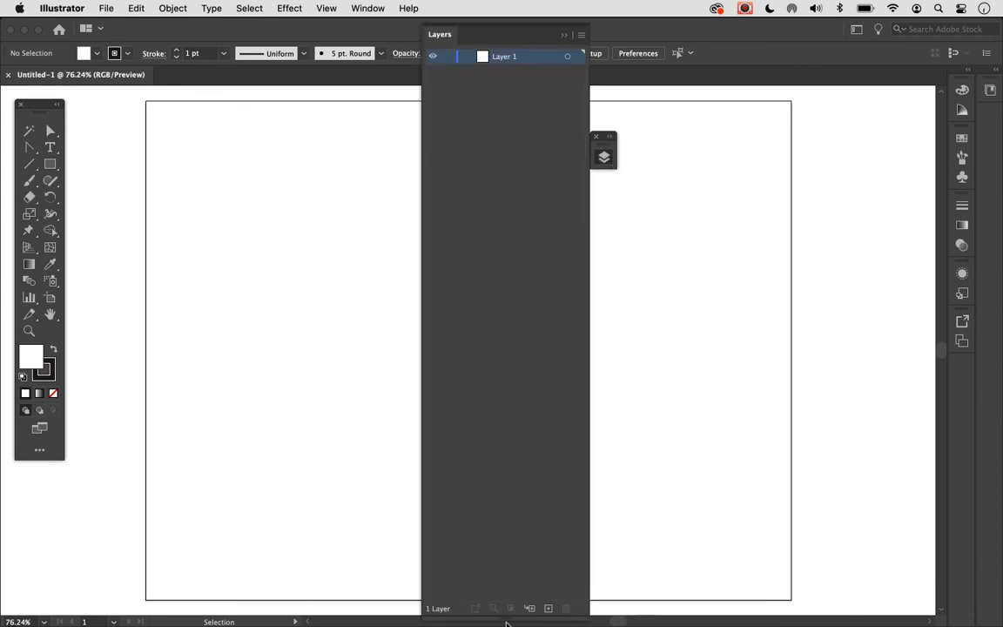
{"action": "left_click_drag", "start_coordinate": [505, 615], "coordinate": [505, 315]}
{"action": "left_click_drag", "start_coordinate": [530, 149], "coordinate": [880, 102]}
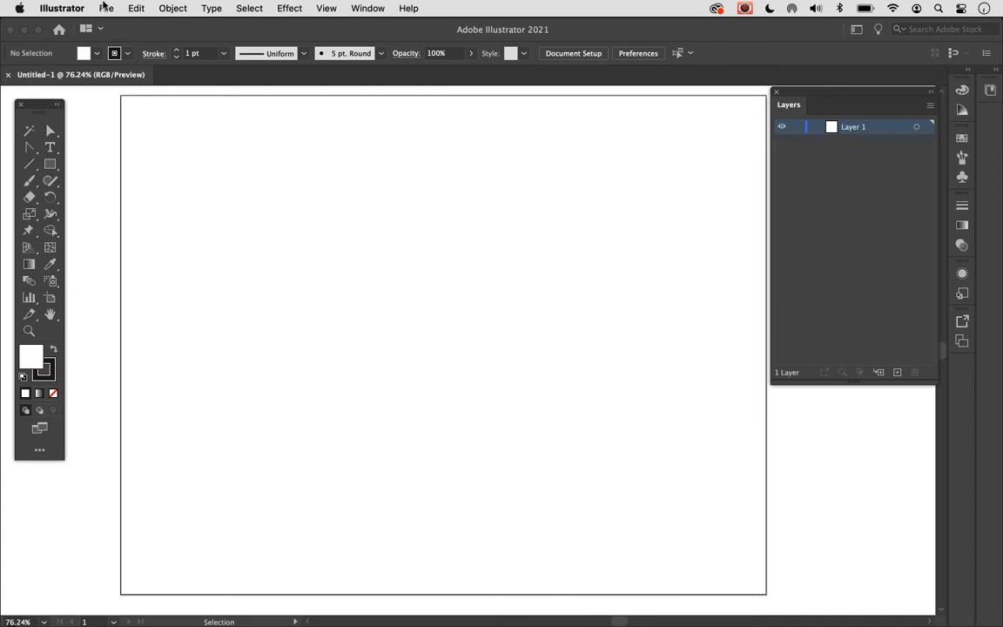
- Place the image Celeb_02.jpg from the Desktop into the document
{"action": "left_click", "coordinate": [105, 7]}
{"action": "left_click", "coordinate": [111, 260]}
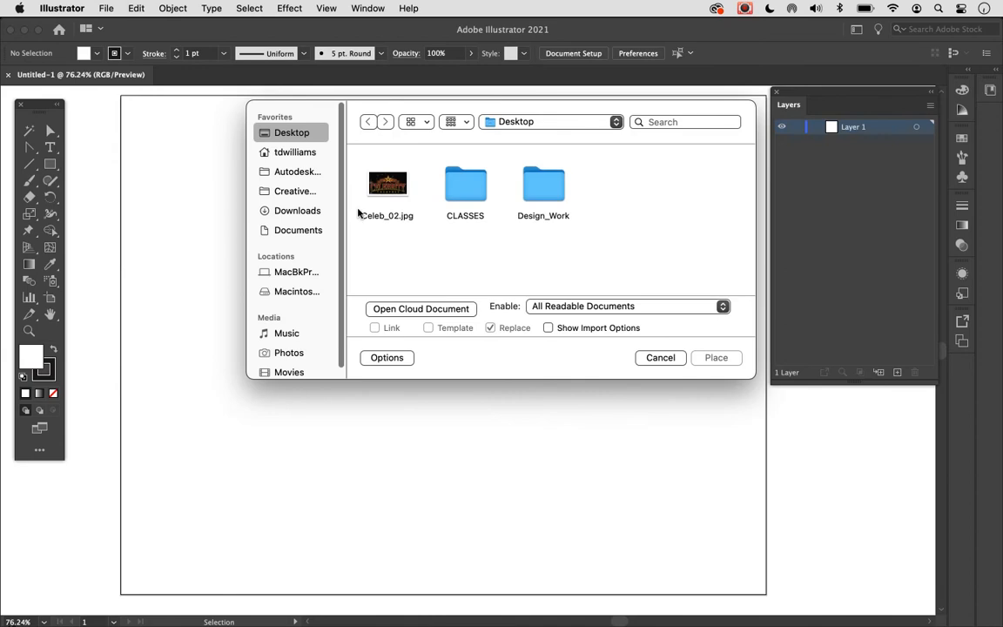
{"action": "left_click", "coordinate": [375, 197]}
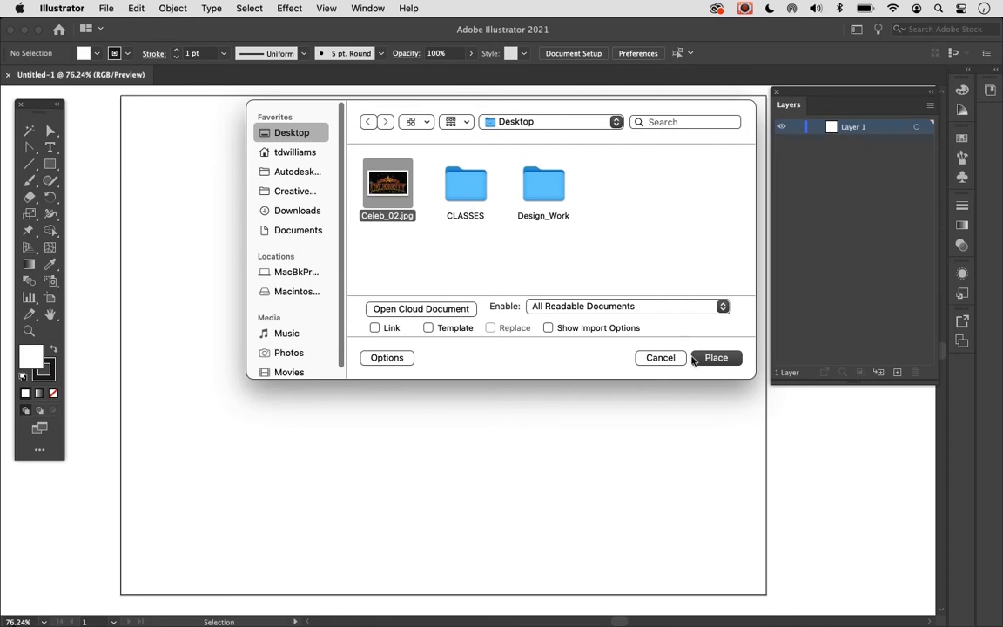
{"action": "left_click", "coordinate": [714, 357]}
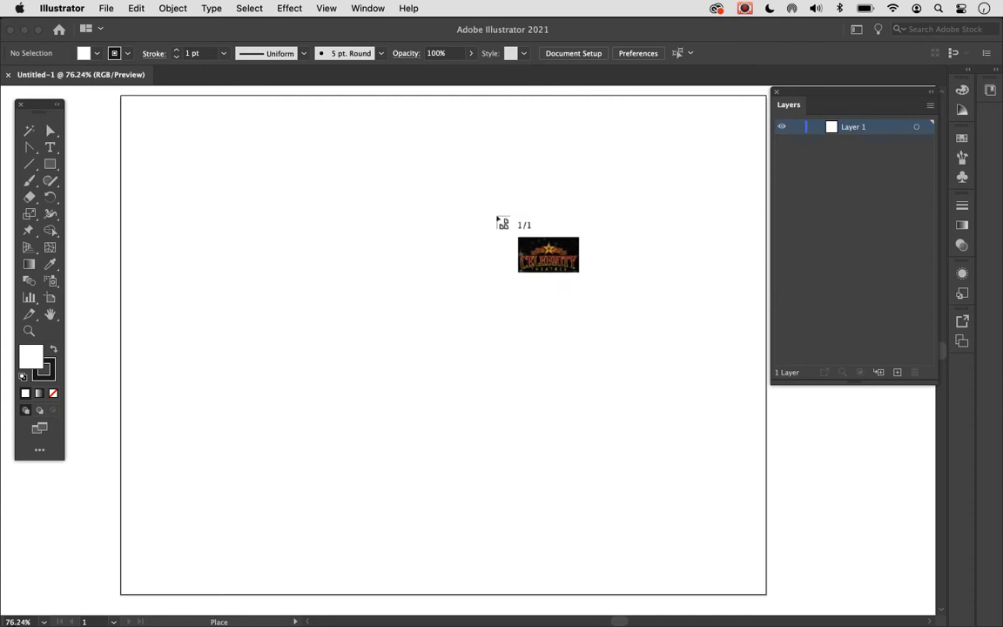
{"action": "left_click", "coordinate": [494, 213]}
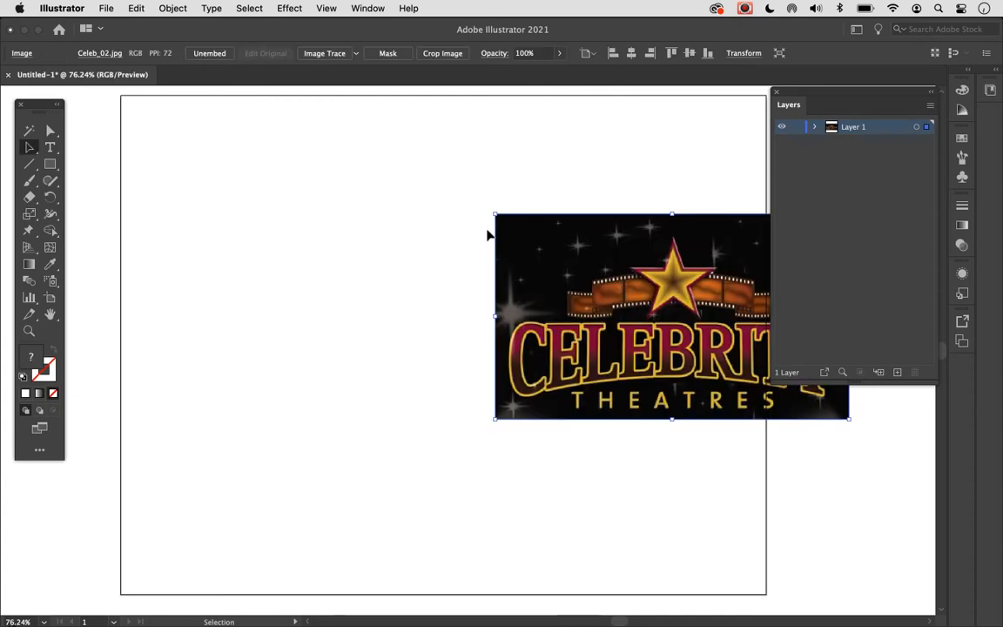
- Scale the placed logo image down proportionally and move it off the artboard's right edge
{"action": "scroll", "coordinate": [487, 235], "scroll_direction": "right", "scroll_amount": 3}
{"action": "scroll", "coordinate": [487, 235], "scroll_direction": "down", "scroll_amount": 1}
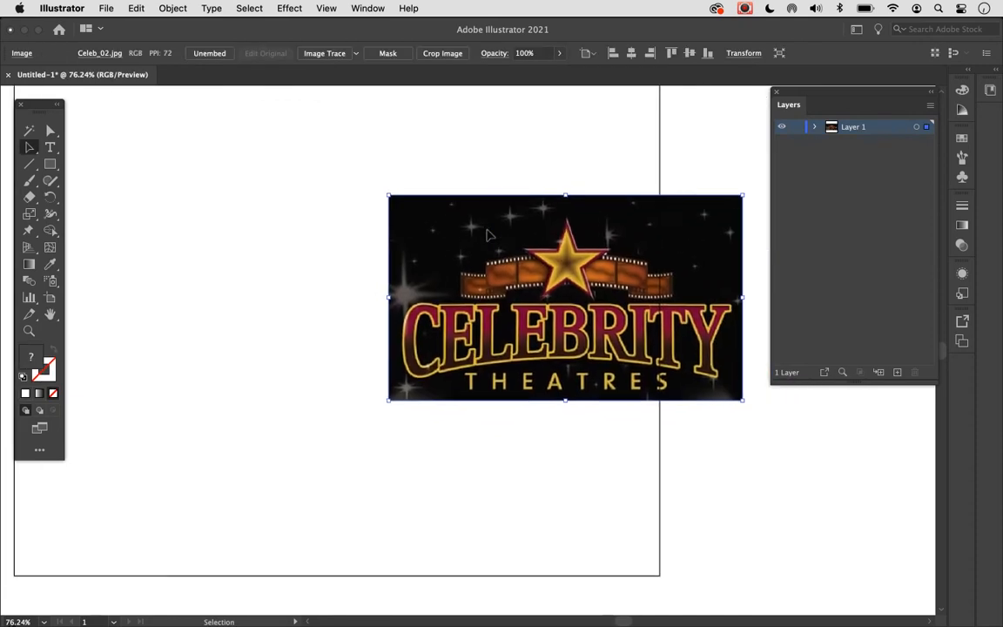
{"action": "scroll", "coordinate": [487, 235], "scroll_direction": "up", "scroll_amount": 2}
{"action": "scroll", "coordinate": [488, 235], "scroll_direction": "left", "scroll_amount": 1}
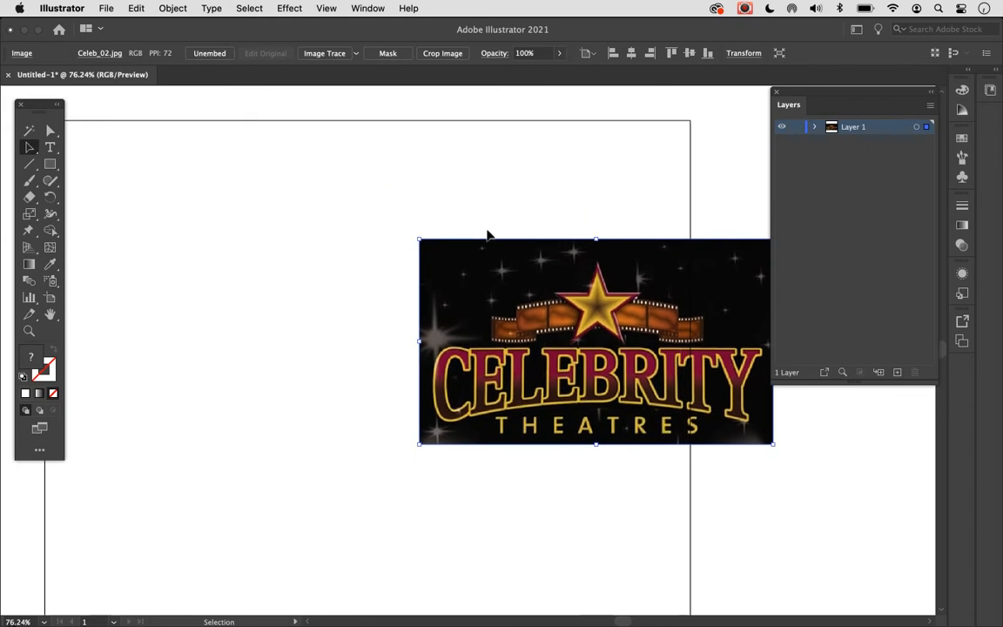
{"action": "left_click_drag", "start_coordinate": [526, 288], "coordinate": [765, 519]}
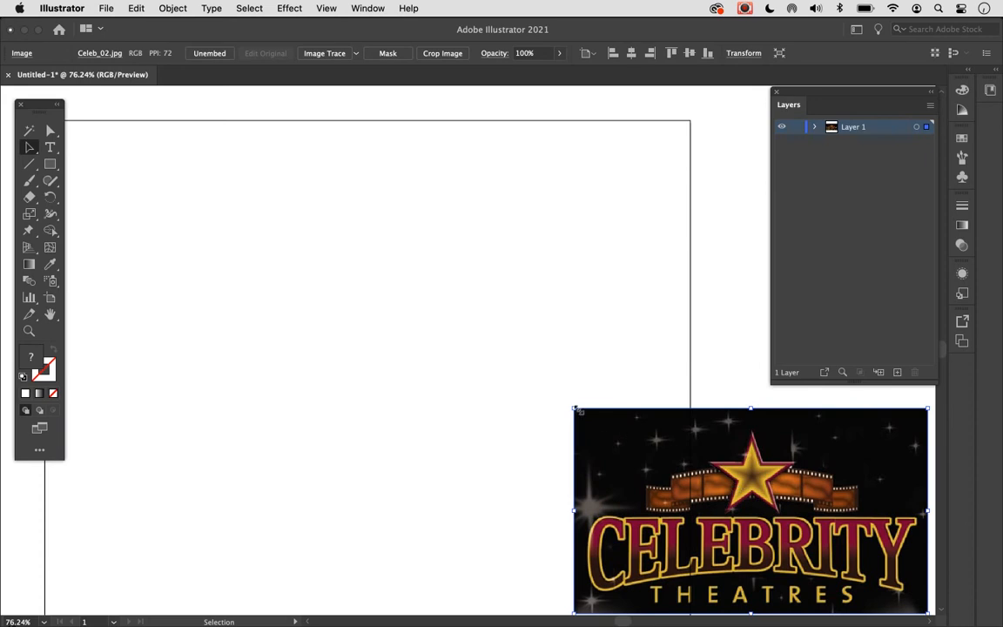
{"action": "left_click_drag", "start_coordinate": [575, 407], "coordinate": [630, 422]}
{"action": "left_click", "coordinate": [718, 381]}
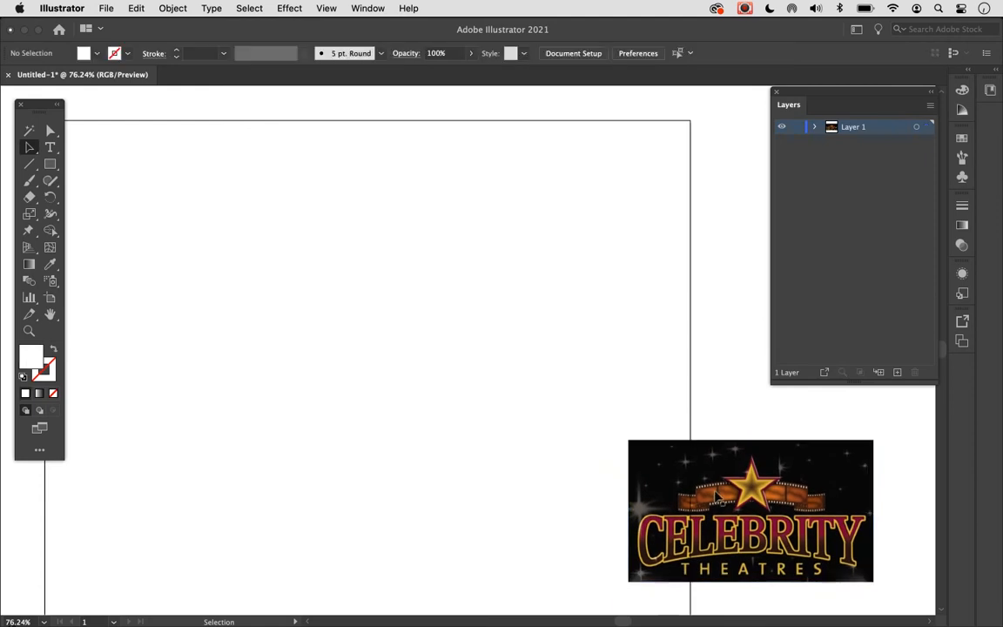
{"action": "left_click_drag", "start_coordinate": [713, 492], "coordinate": [785, 455]}
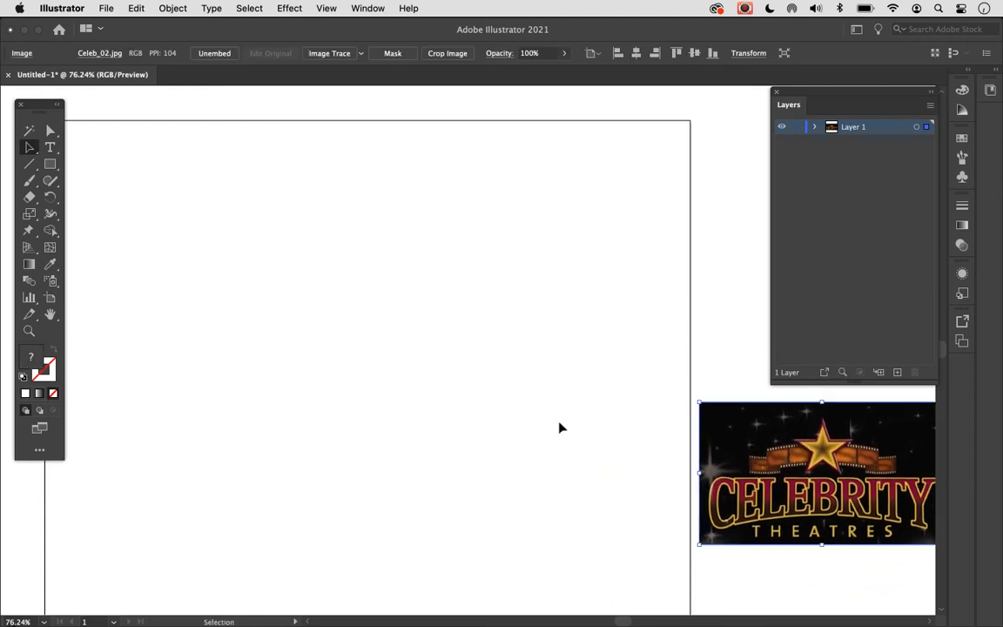
- Move the logo image back onto the artboard, slightly above and right of its centre
{"action": "scroll", "coordinate": [560, 427], "scroll_direction": "left", "scroll_amount": 2}
{"action": "scroll", "coordinate": [560, 428], "scroll_direction": "down", "scroll_amount": 1}
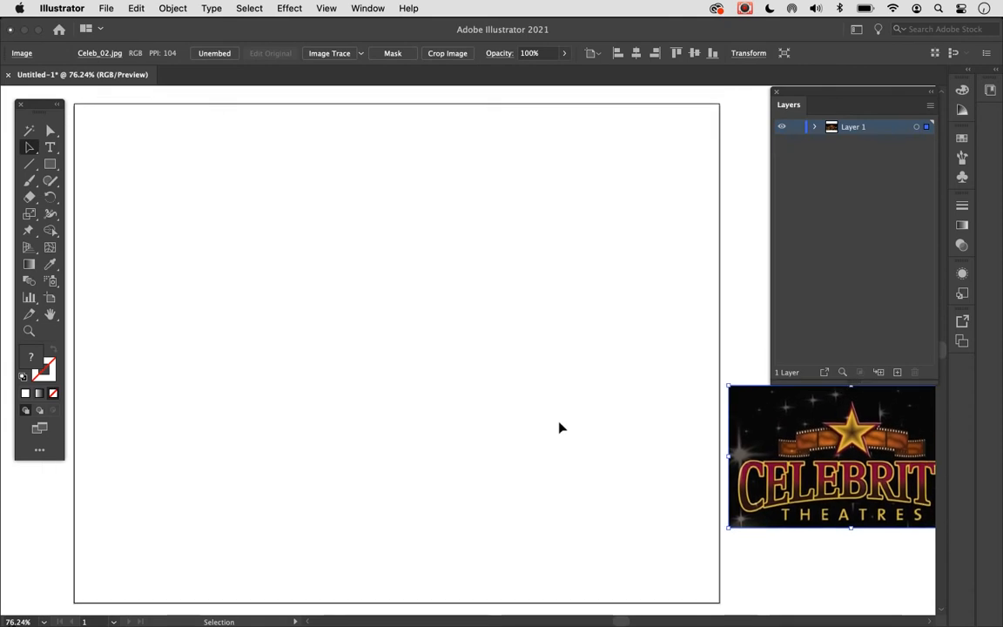
{"action": "left_click_drag", "start_coordinate": [793, 449], "coordinate": [403, 312]}
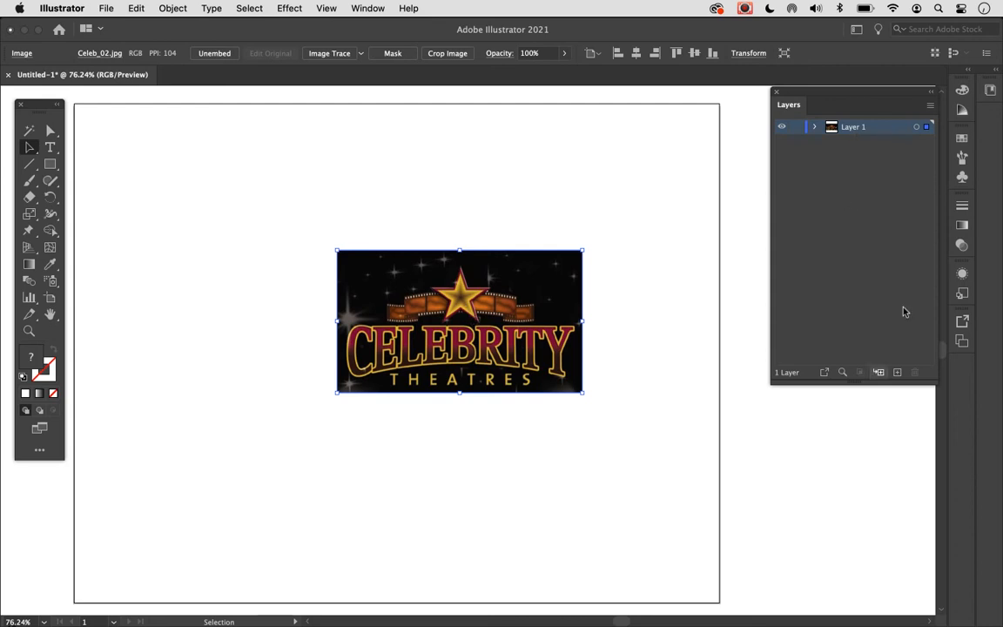
- Add six new layers above Layer 1
{"action": "left_click", "coordinate": [896, 374]}
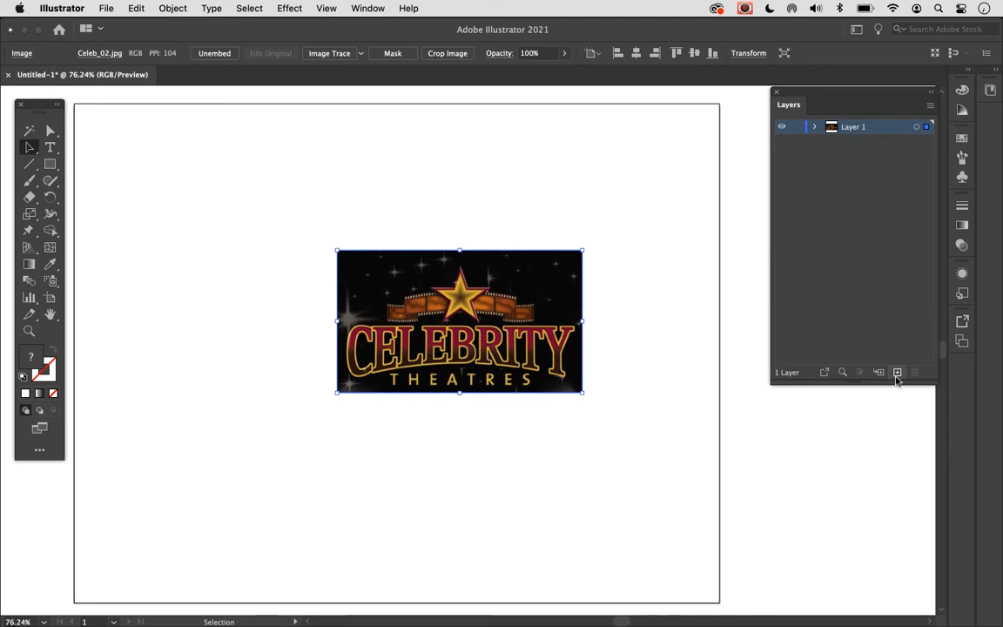
{"action": "left_click", "coordinate": [897, 376]}
{"action": "left_click", "coordinate": [896, 376]}
{"action": "left_click", "coordinate": [896, 376]}
{"action": "left_click", "coordinate": [897, 375]}
{"action": "left_click", "coordinate": [897, 374]}
{"action": "left_click", "coordinate": [897, 374]}
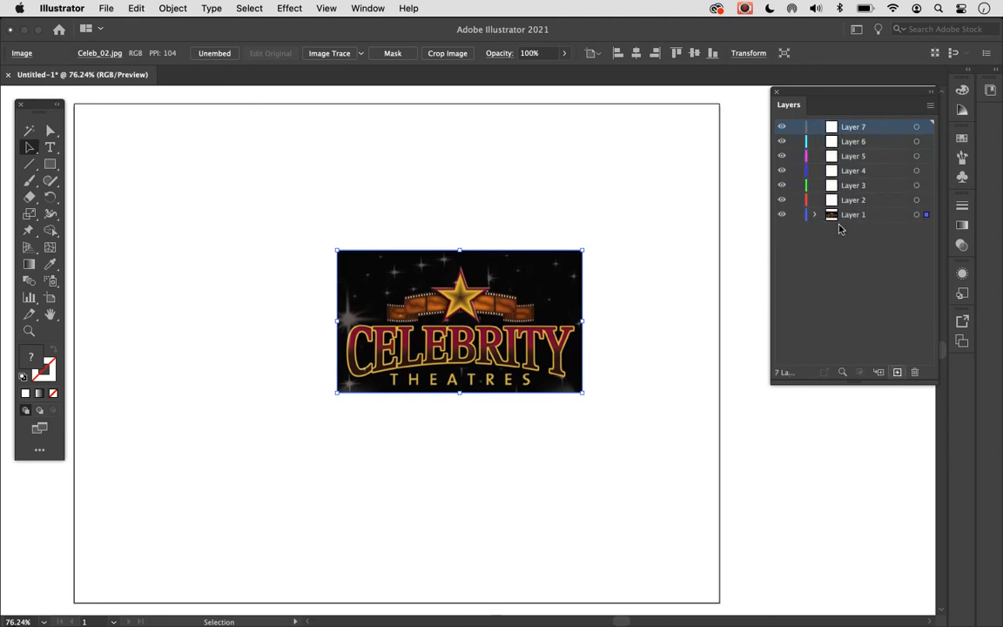
- Rename Layer 7 as Star and Layer 6 as Mid Film
{"action": "double_click", "coordinate": [854, 131]}
{"action": "type", "text": "Sta"}
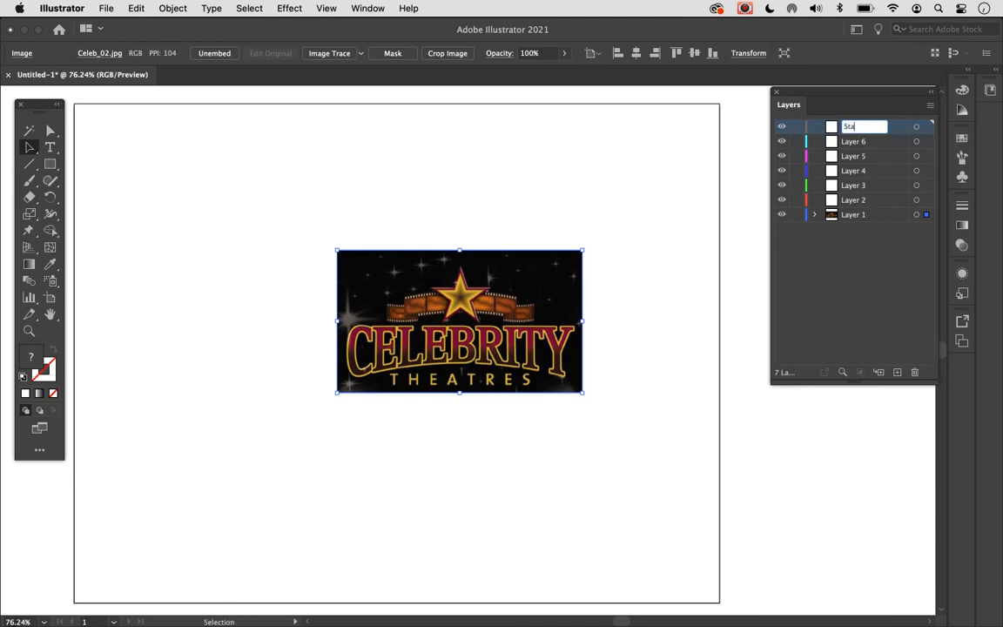
{"action": "type", "text": "r"}
{"action": "key", "text": "Return"}
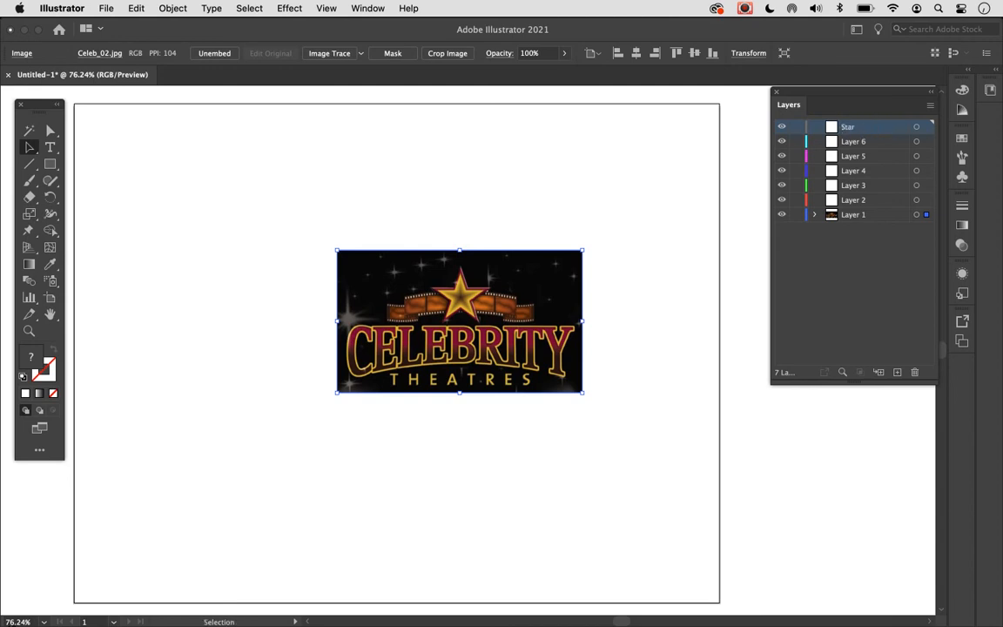
{"action": "double_click", "coordinate": [852, 142]}
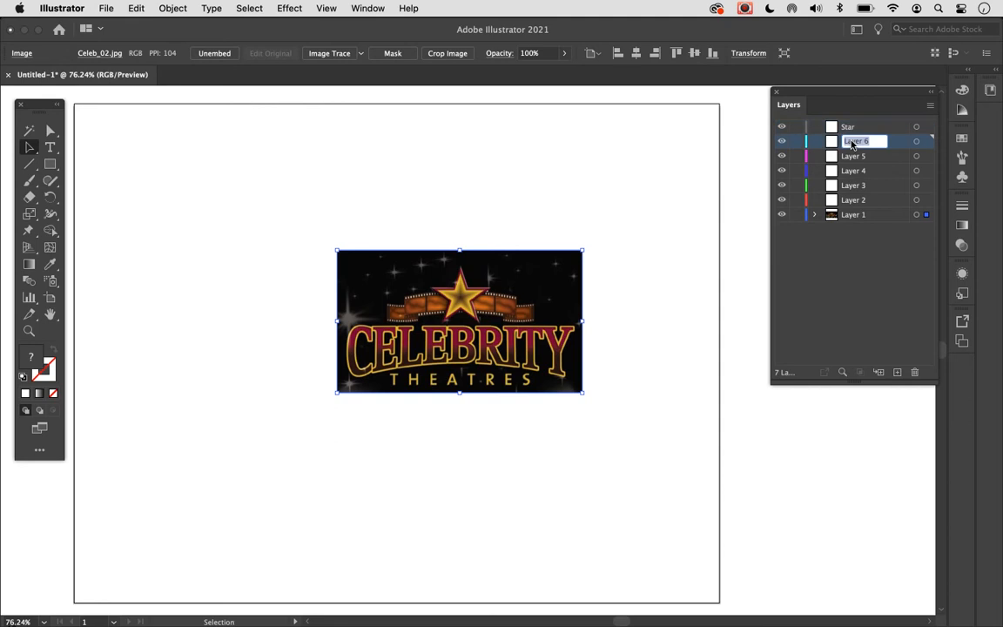
{"action": "type", "text": "Mif"}
{"action": "type", "text": "d Film"}
- Rename Layer 5 as Film Right
{"action": "double_click", "coordinate": [856, 156]}
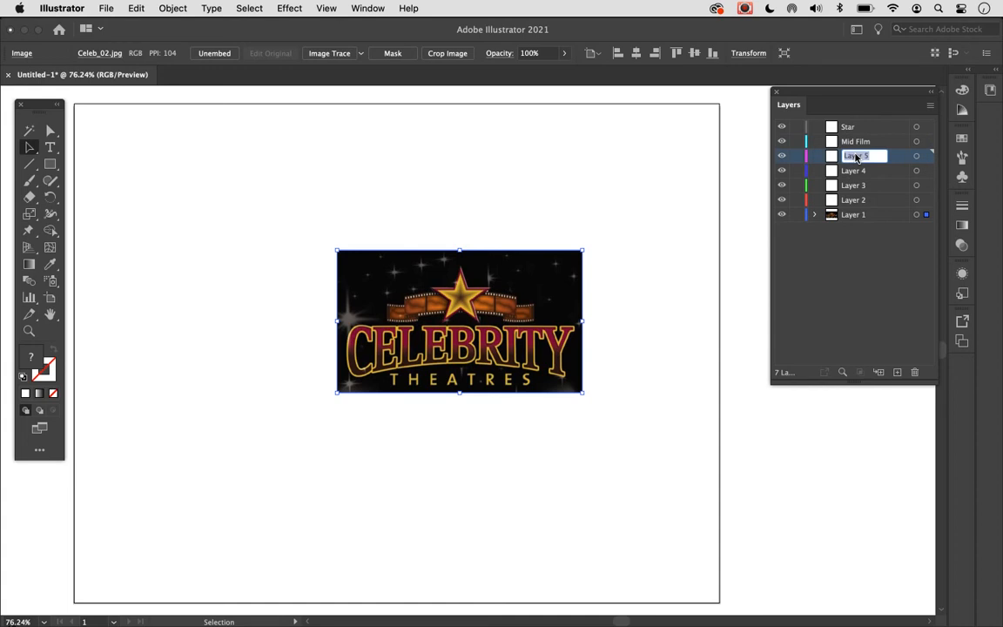
{"action": "type", "text": "zf"}
{"action": "type", "text": "il"}
{"action": "key", "text": "BackSpace"}
{"action": "key", "text": "BackSpace"}
{"action": "key", "text": "BackSpace"}
{"action": "key", "text": "BackSpace"}
{"action": "type", "text": "Film Right"}
- Rename Layer 4 as Film Left
{"action": "double_click", "coordinate": [855, 170]}
{"action": "type", "text": "Fi"}
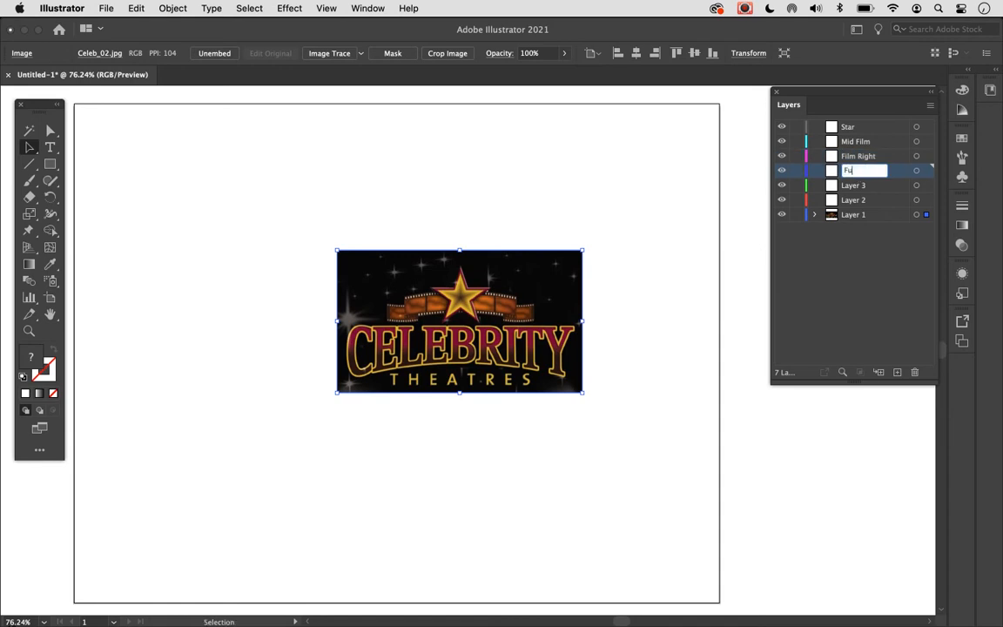
{"action": "type", "text": "lm Left"}
- Rename Layer 3 as Celebrity
{"action": "left_click", "coordinate": [851, 186]}
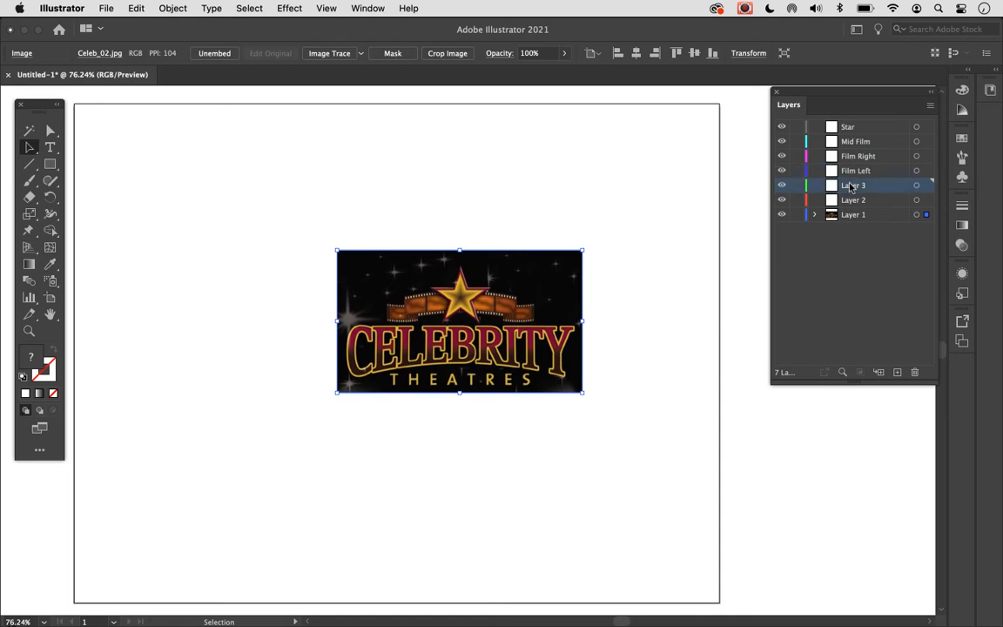
{"action": "double_click", "coordinate": [852, 186]}
{"action": "type", "text": "C"}
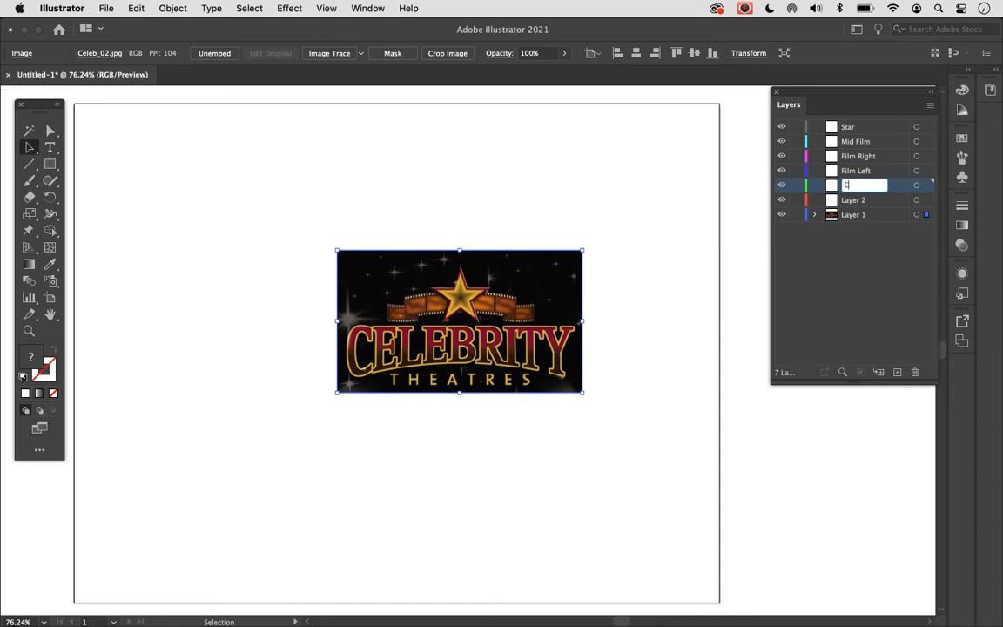
{"action": "type", "text": "elebrity"}
- Rename Layer 2 as Theatres and clear the layer highlight
{"action": "double_click", "coordinate": [849, 200]}
{"action": "type", "text": "Theatres"}
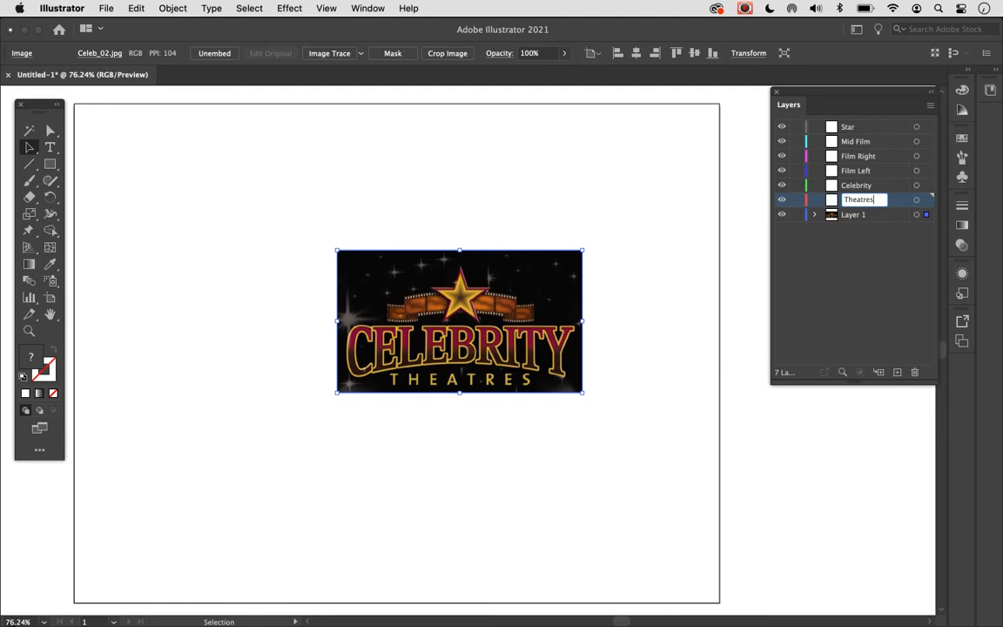
{"action": "key", "text": "Return"}
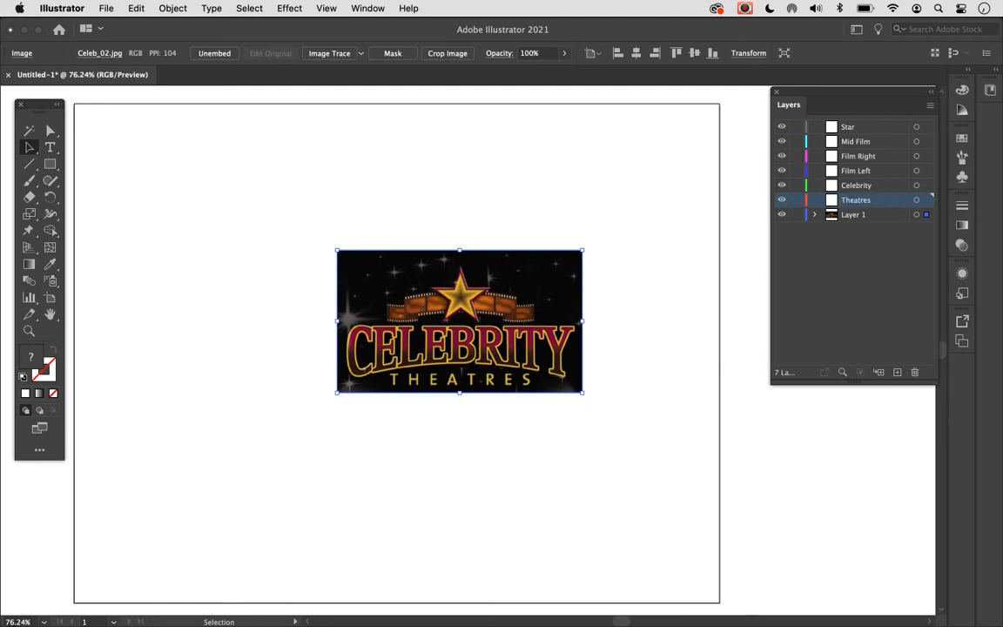
{"action": "left_click", "coordinate": [880, 251]}
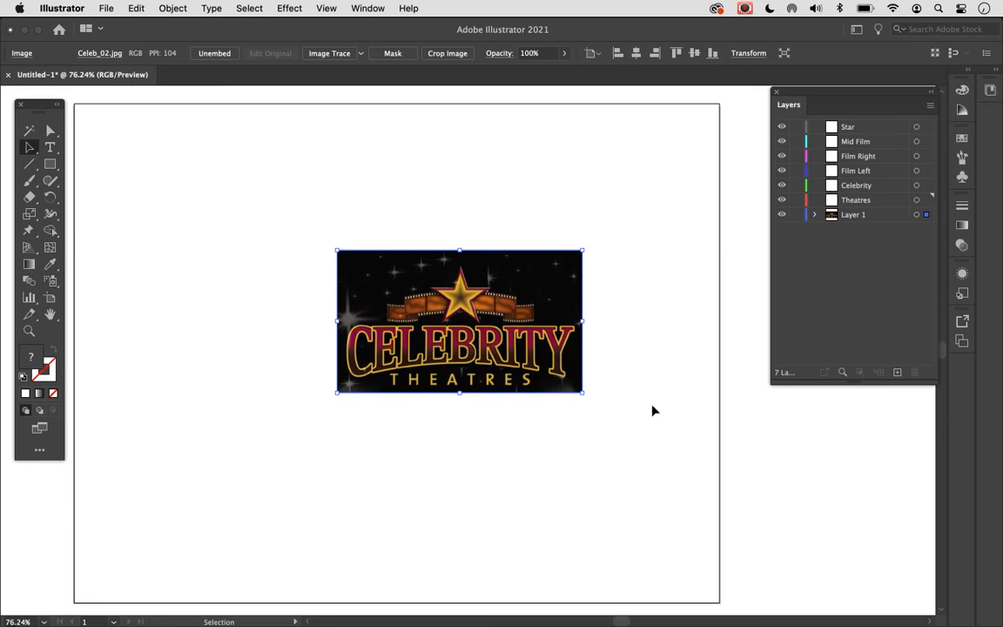
- Rename Layer 1 as Logo and move its image to the artboard's lower-right edge, mostly outside the artboard
{"action": "double_click", "coordinate": [852, 217]}
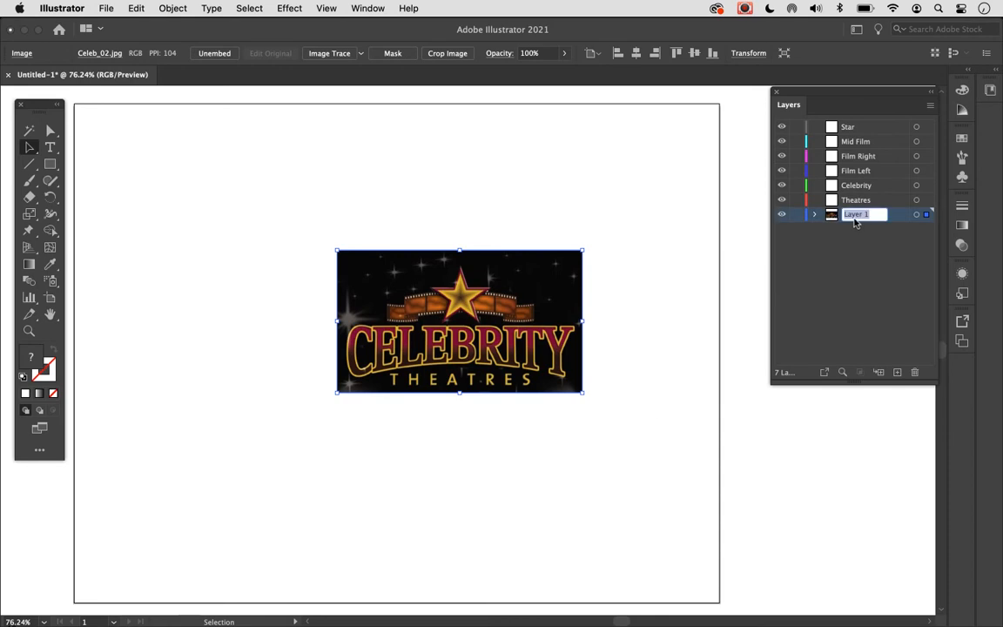
{"action": "type", "text": "Logo"}
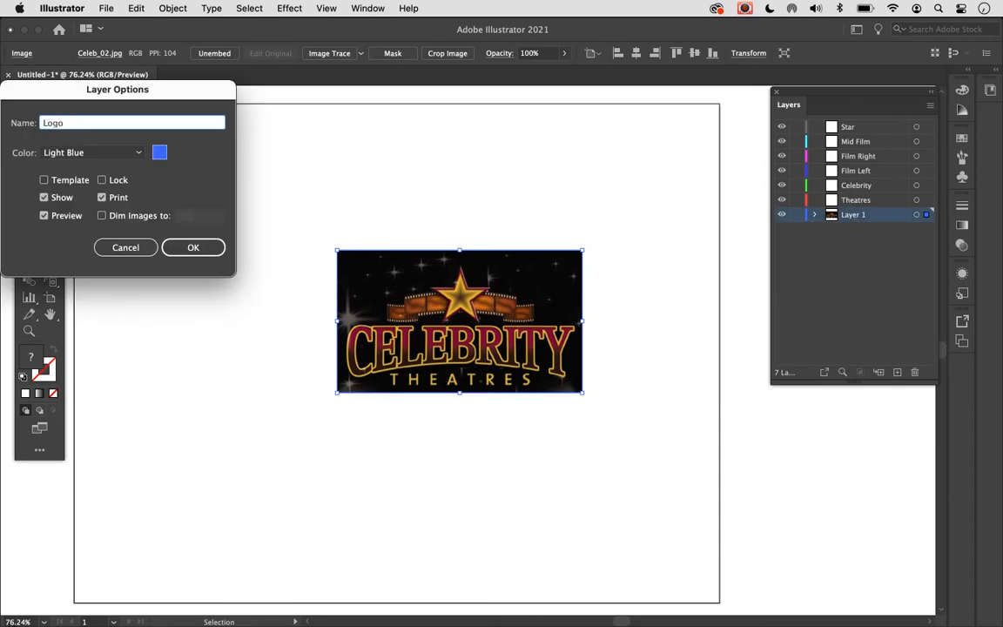
{"action": "left_click", "coordinate": [181, 252]}
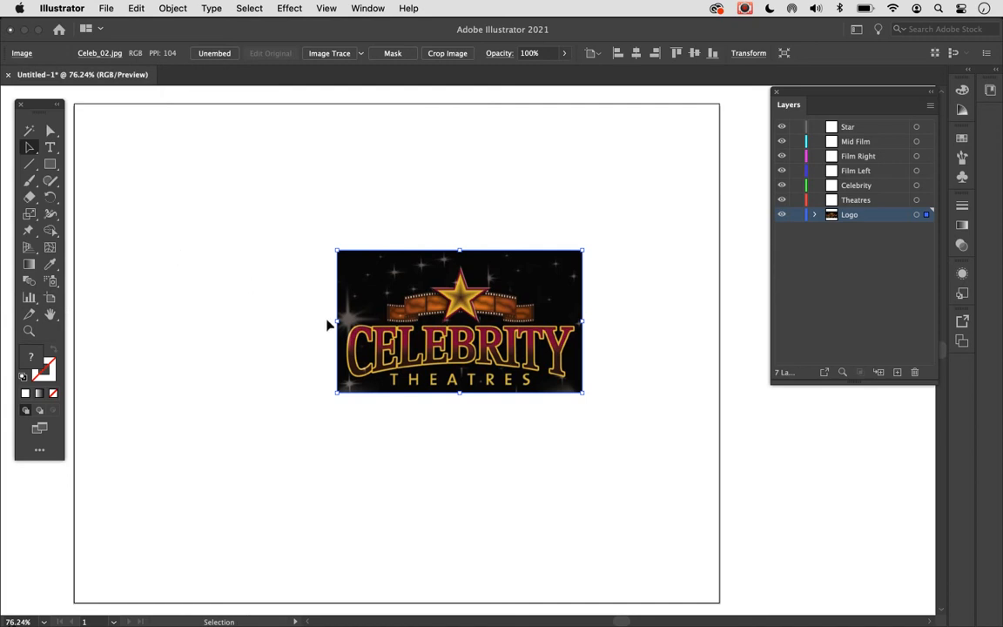
{"action": "left_click_drag", "start_coordinate": [409, 320], "coordinate": [795, 498]}
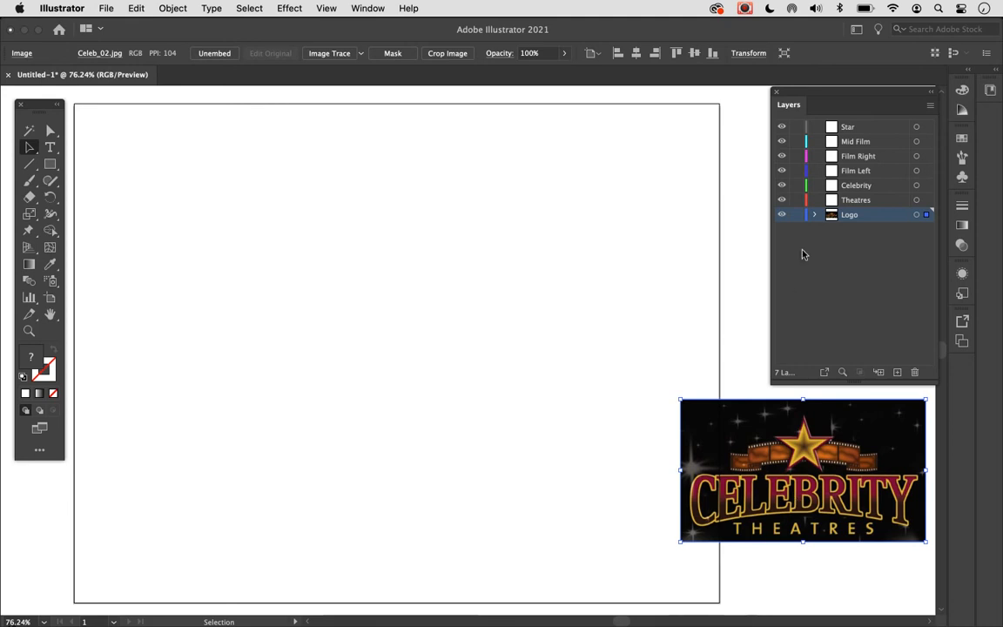
- Add the point text THEATRES in the lower part of the artboard on the Theatres layer
{"action": "left_click", "coordinate": [852, 200]}
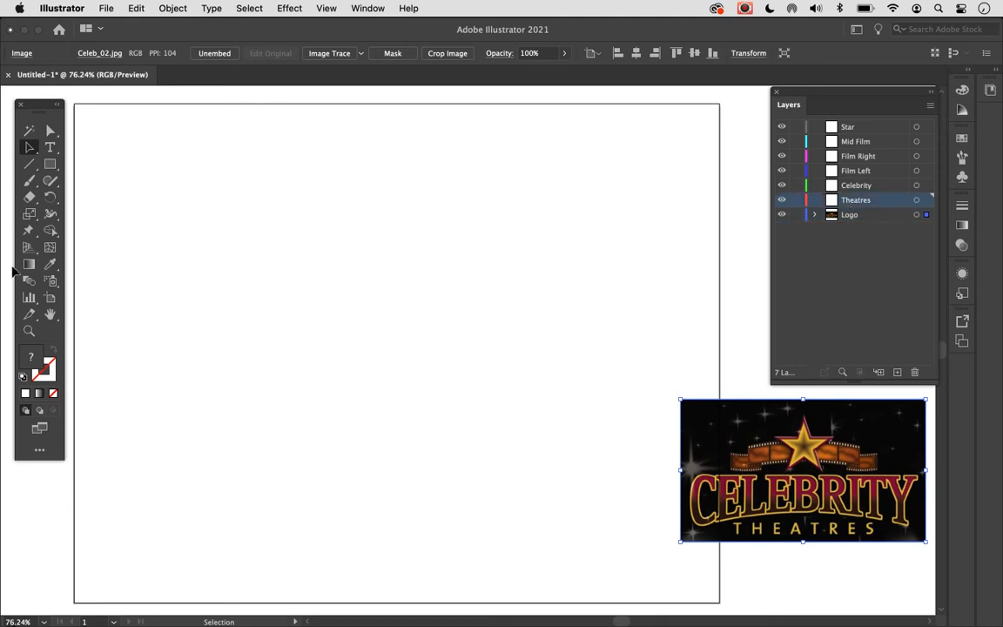
{"action": "left_click", "coordinate": [49, 147]}
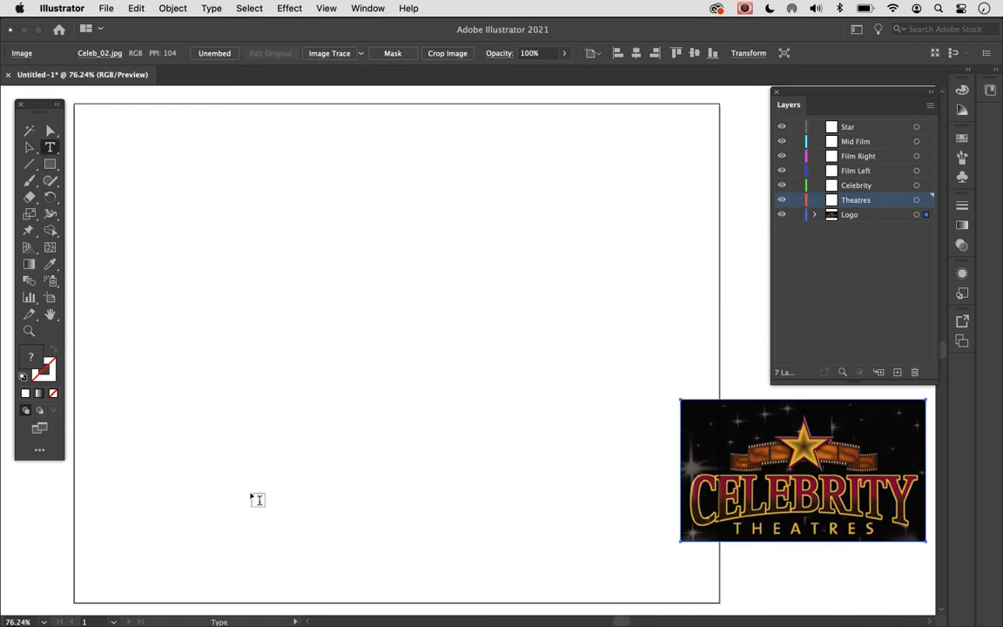
{"action": "left_click", "coordinate": [246, 477]}
{"action": "key", "text": "BackSpace"}
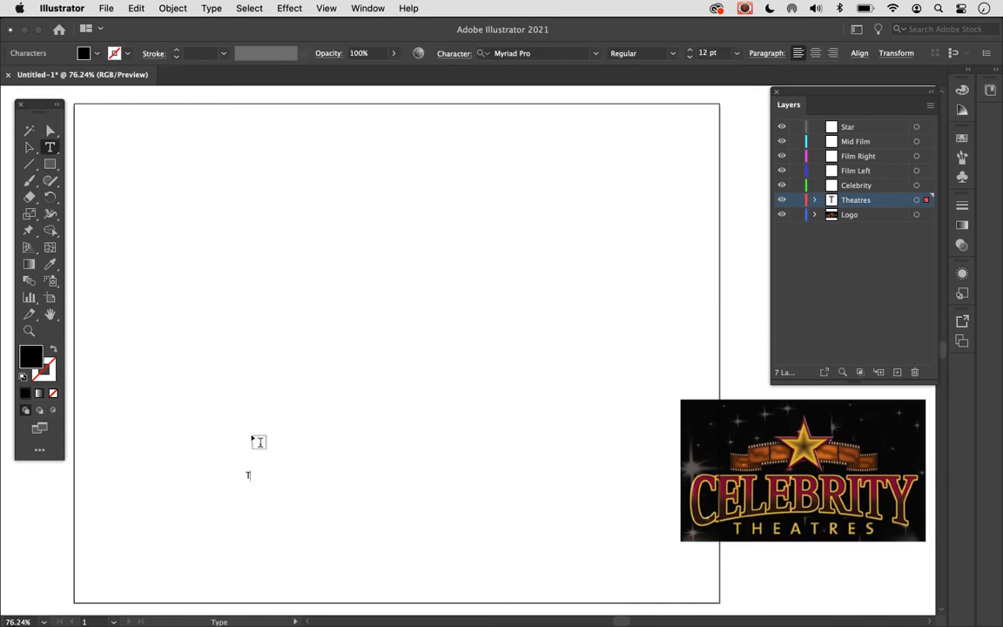
{"action": "type", "text": "THEATRES"}
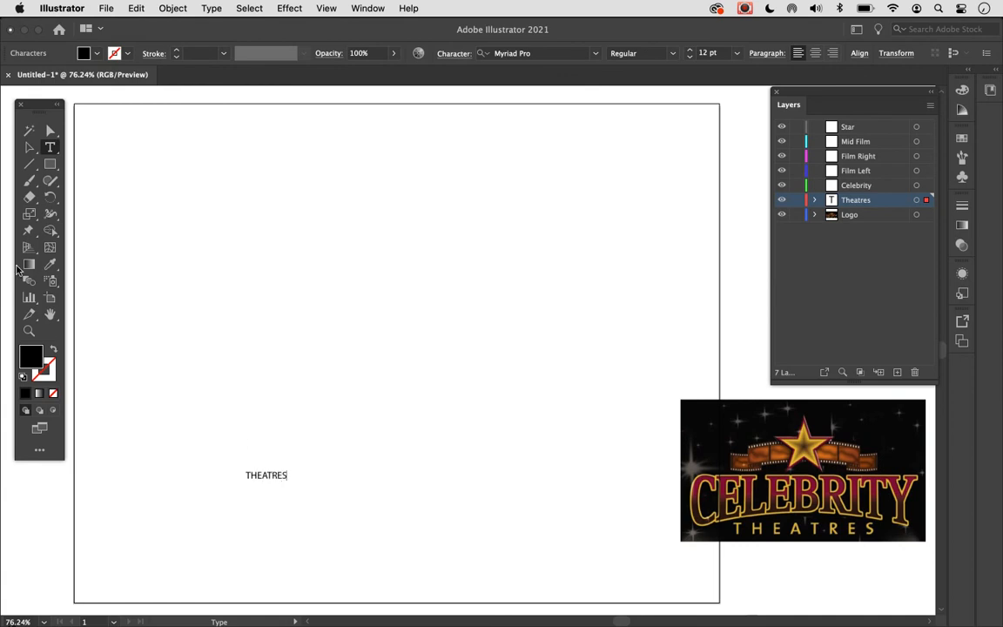
- Enlarge the THEATRES text proportionally to about 88 pt and position it near the artboard's lower edge
{"action": "left_click", "coordinate": [29, 147]}
{"action": "left_click_drag", "start_coordinate": [264, 481], "coordinate": [346, 511]}
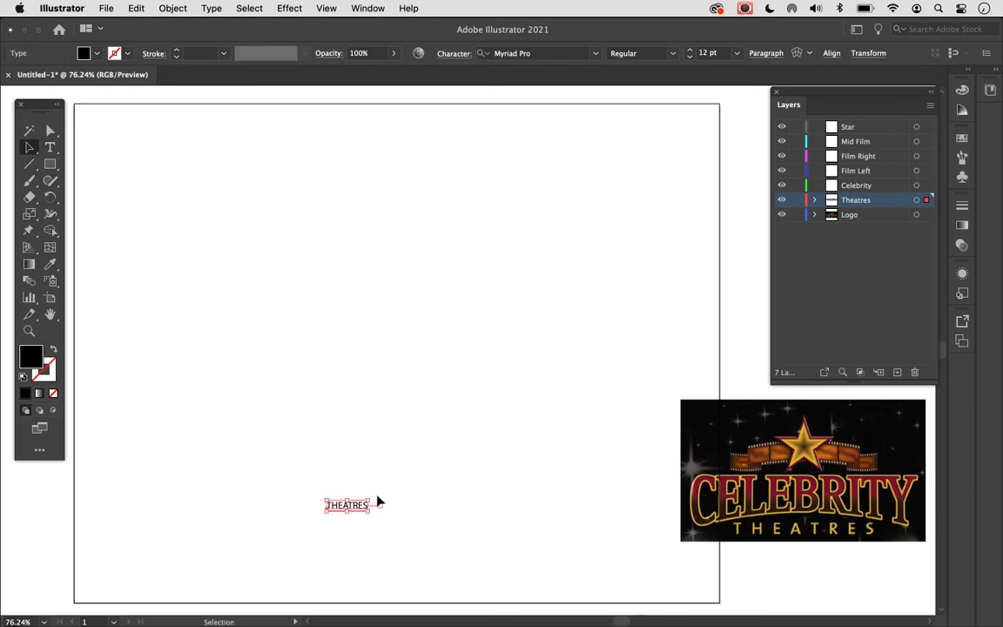
{"action": "left_click_drag", "start_coordinate": [371, 499], "coordinate": [486, 459]}
{"action": "left_click_drag", "start_coordinate": [449, 543], "coordinate": [462, 540]}
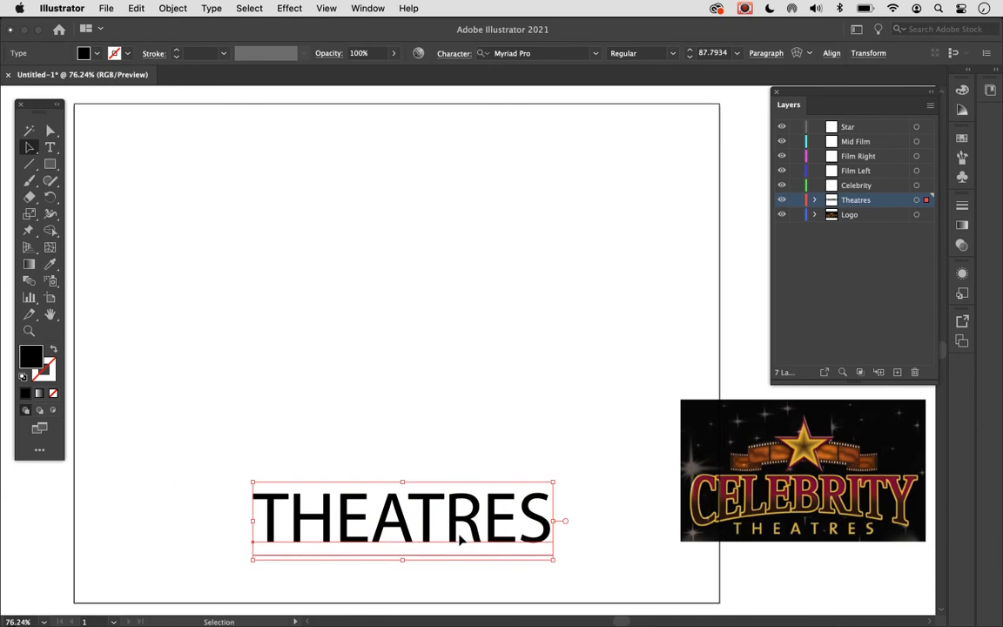
- Set the THEATRES text's font to Geneva, move the word slightly lower on the artboard and deselect it
{"action": "left_click", "coordinate": [534, 57]}
{"action": "type", "text": "GE"}
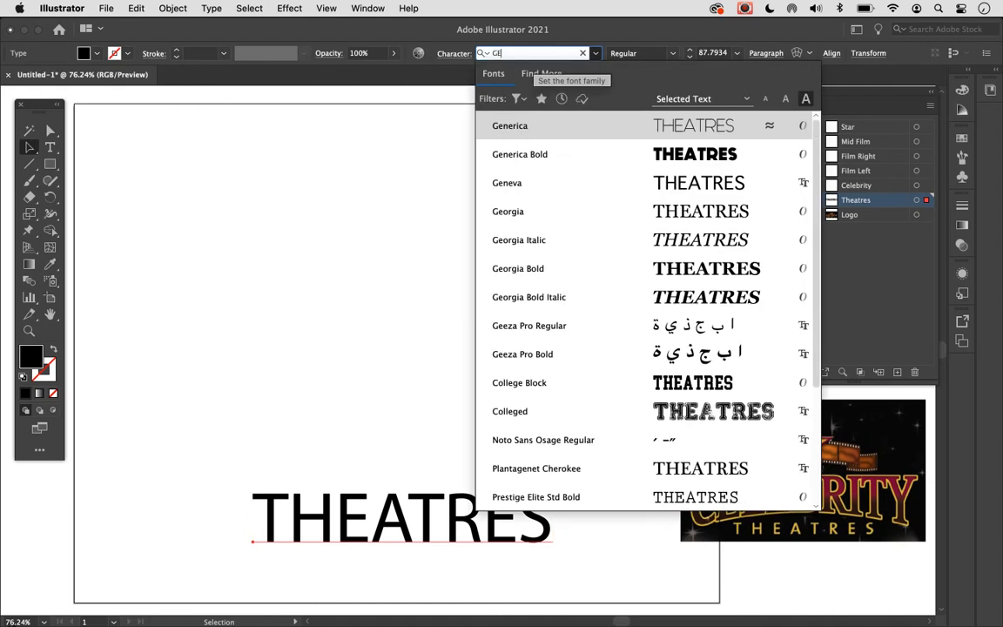
{"action": "type", "text": "NEVA"}
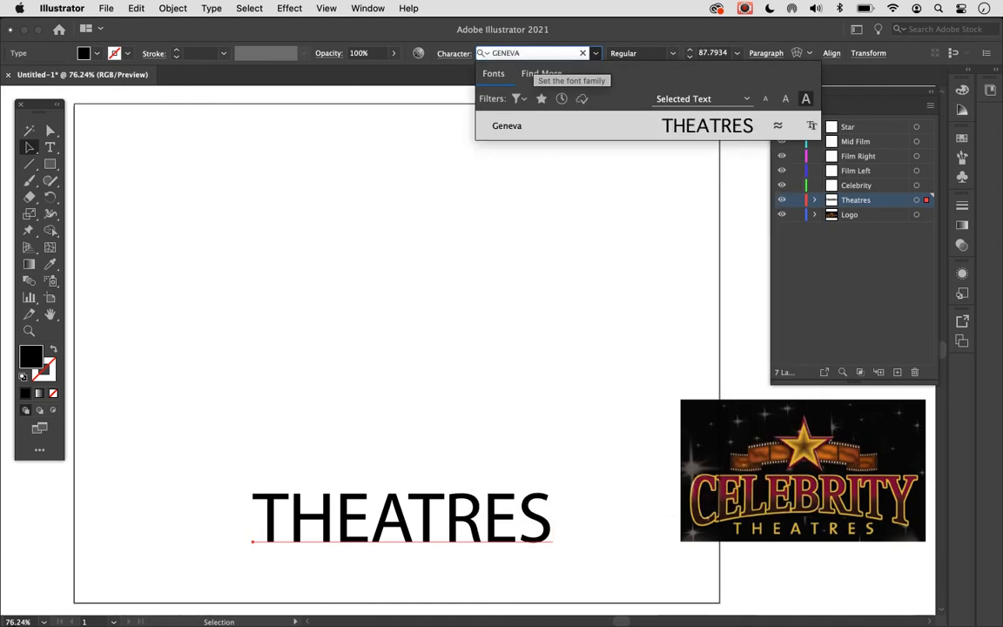
{"action": "left_click", "coordinate": [517, 131]}
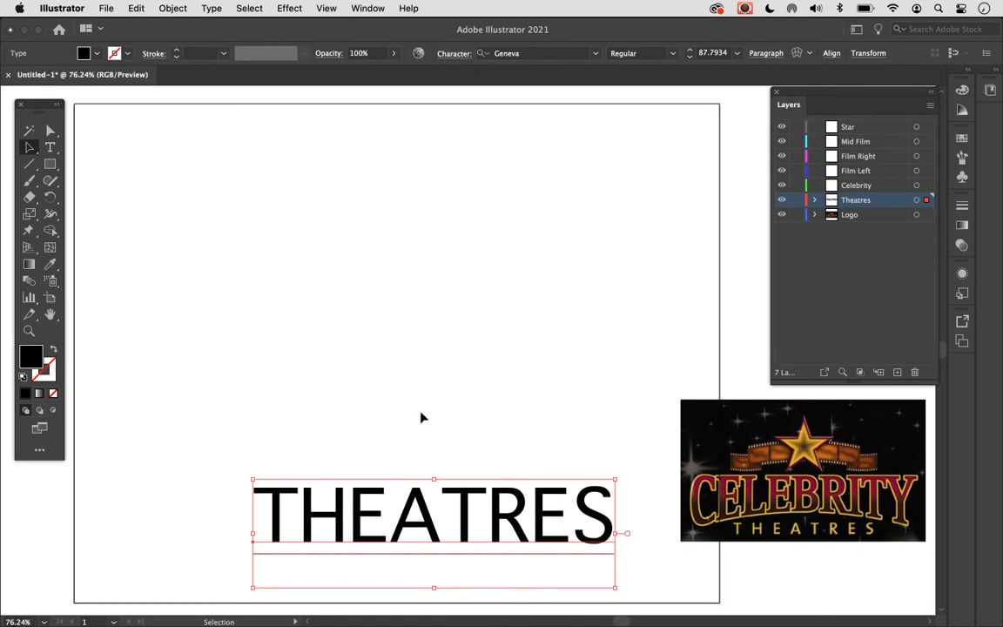
{"action": "left_click_drag", "start_coordinate": [404, 518], "coordinate": [391, 551]}
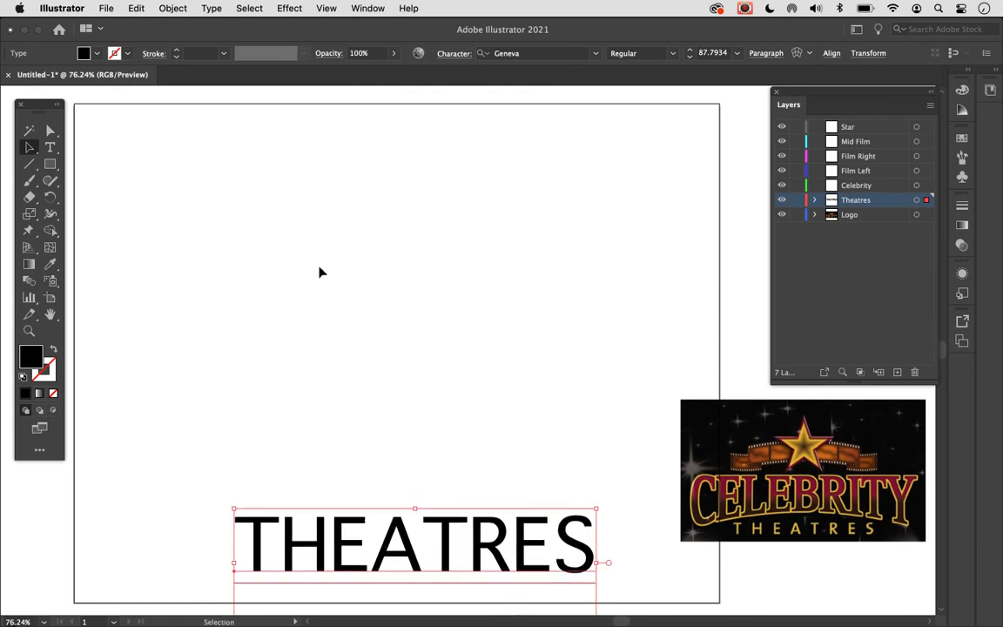
{"action": "left_click", "coordinate": [290, 245]}
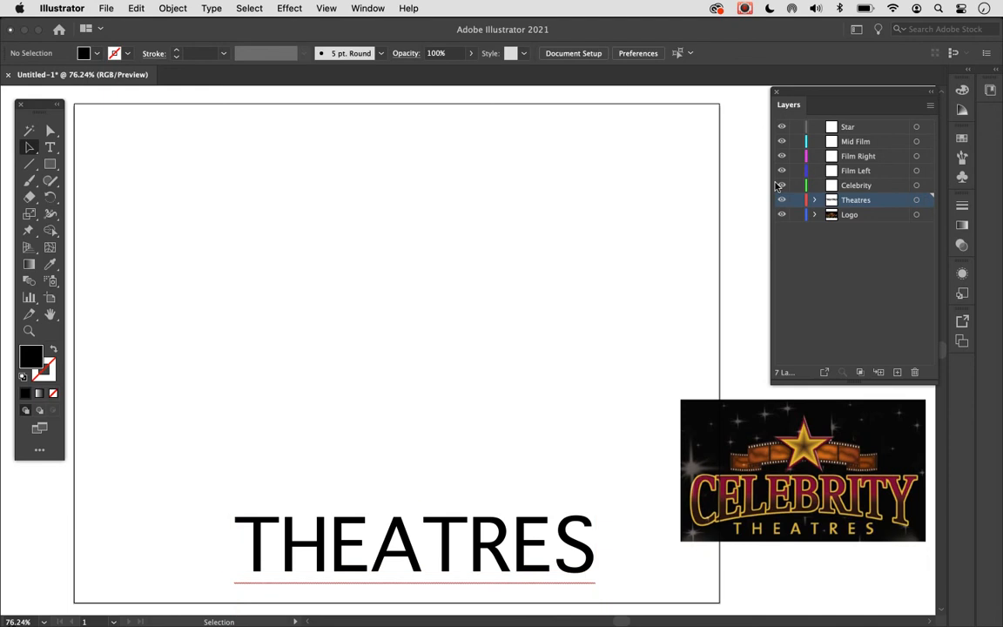
- Add the point text CELEBRITY above THEATRES on the Celebrity layer
{"action": "left_click", "coordinate": [862, 186]}
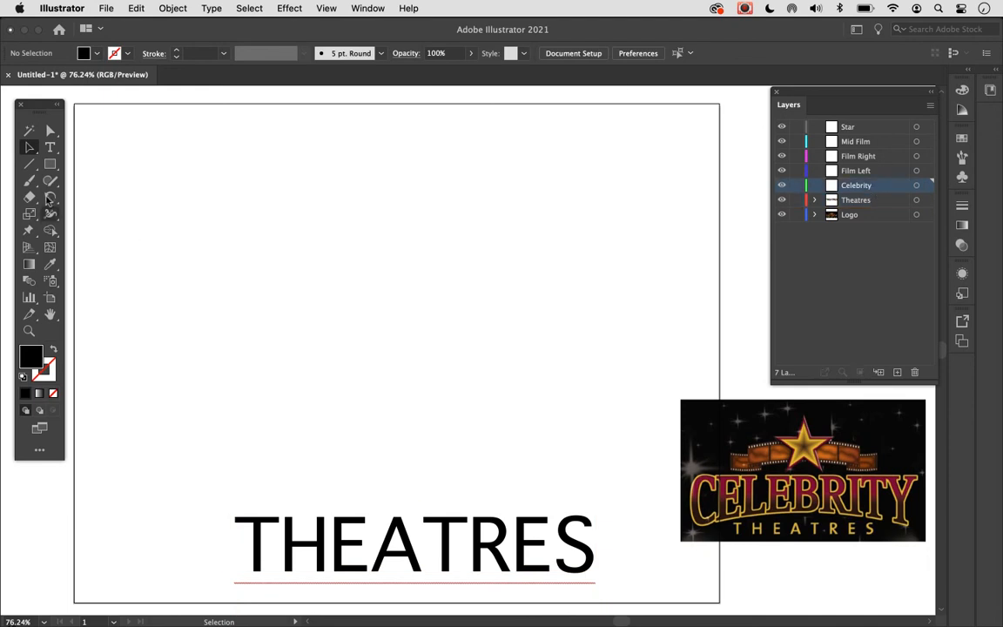
{"action": "left_click", "coordinate": [50, 147]}
{"action": "left_click", "coordinate": [240, 376]}
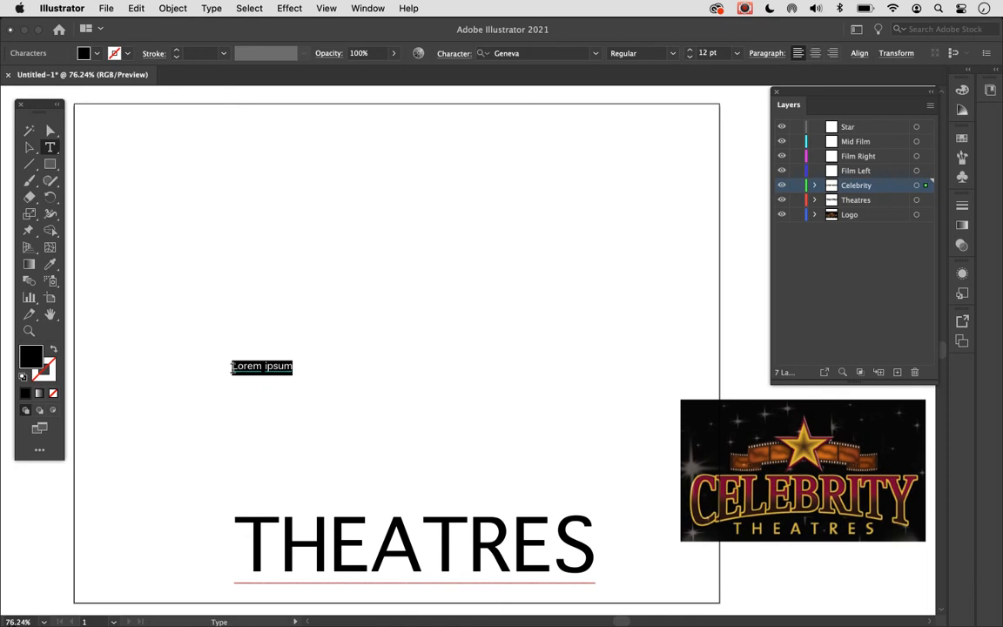
{"action": "type", "text": "P"}
{"action": "key", "text": "BackSpace"}
{"action": "type", "text": "CELEBRITY"}
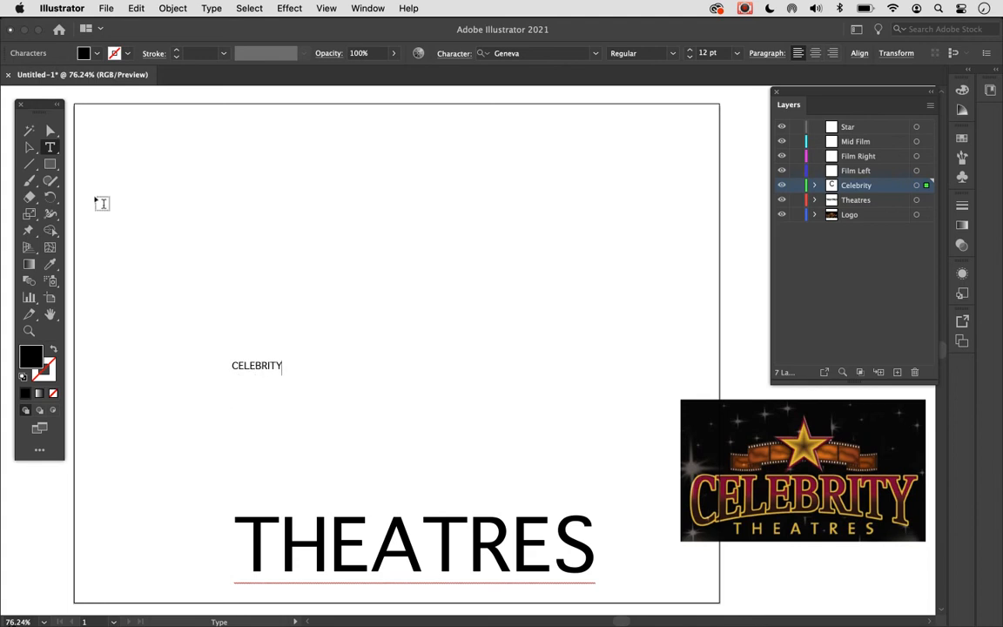
- Enlarge the CELEBRITY text proportionally to about 125 pt and place it directly above THEATRES
{"action": "left_click", "coordinate": [28, 147]}
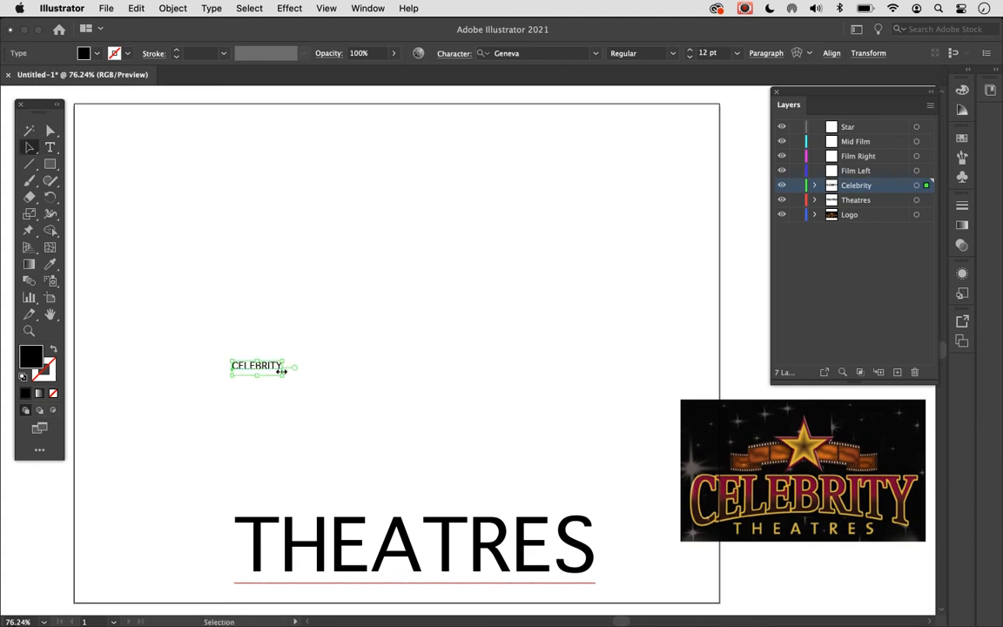
{"action": "left_click_drag", "start_coordinate": [282, 375], "coordinate": [517, 473]}
{"action": "left_click_drag", "start_coordinate": [284, 312], "coordinate": [477, 457]}
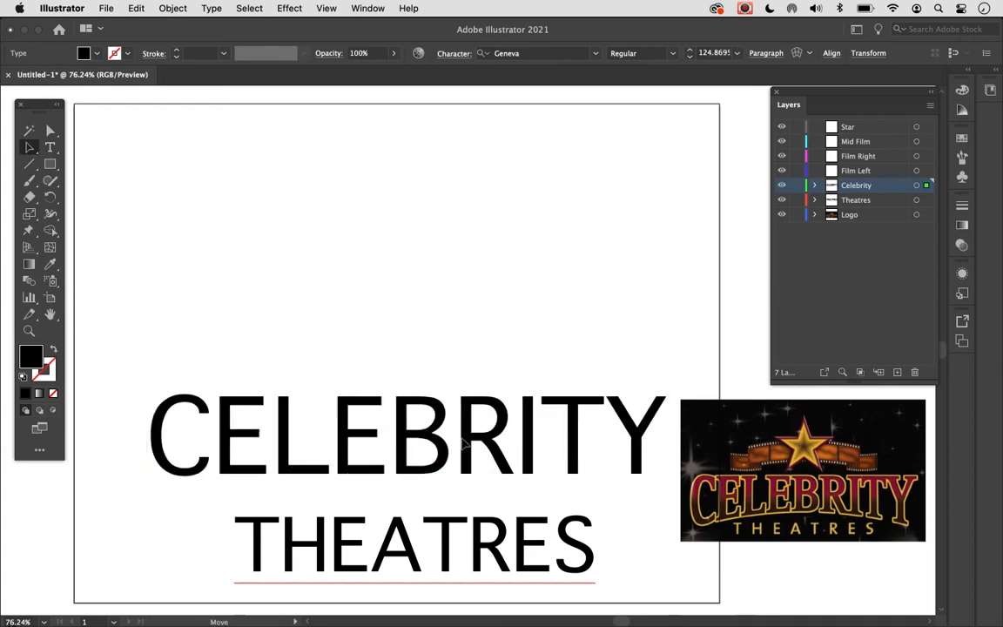
- Scale the THEATRES text down to about 65 pt and move it close beneath the middle of CELEBRITY
{"action": "left_click", "coordinate": [458, 566]}
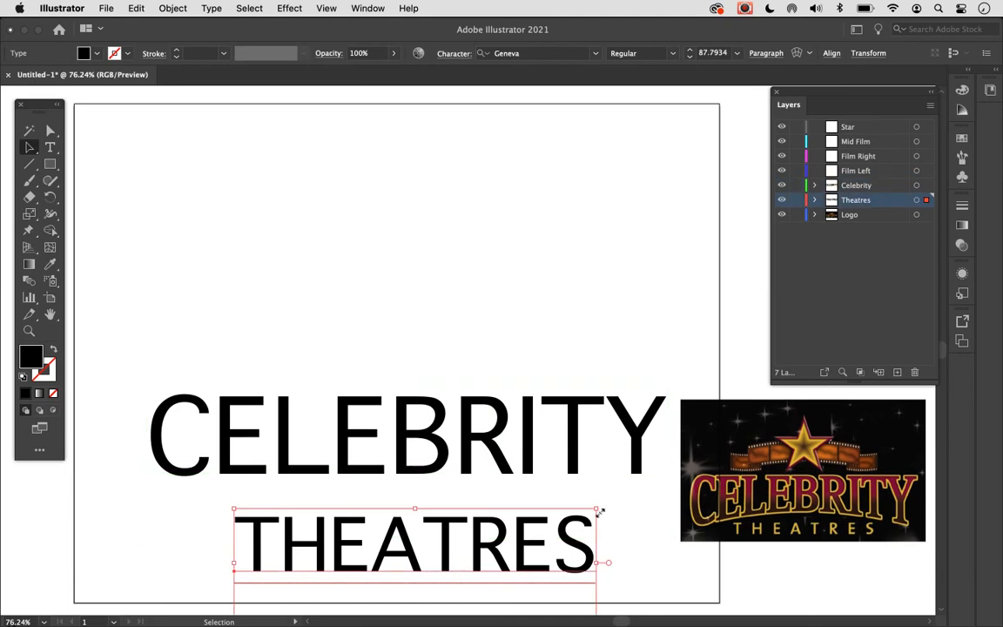
{"action": "left_click_drag", "start_coordinate": [598, 508], "coordinate": [574, 527]}
{"action": "left_click_drag", "start_coordinate": [482, 571], "coordinate": [477, 533]}
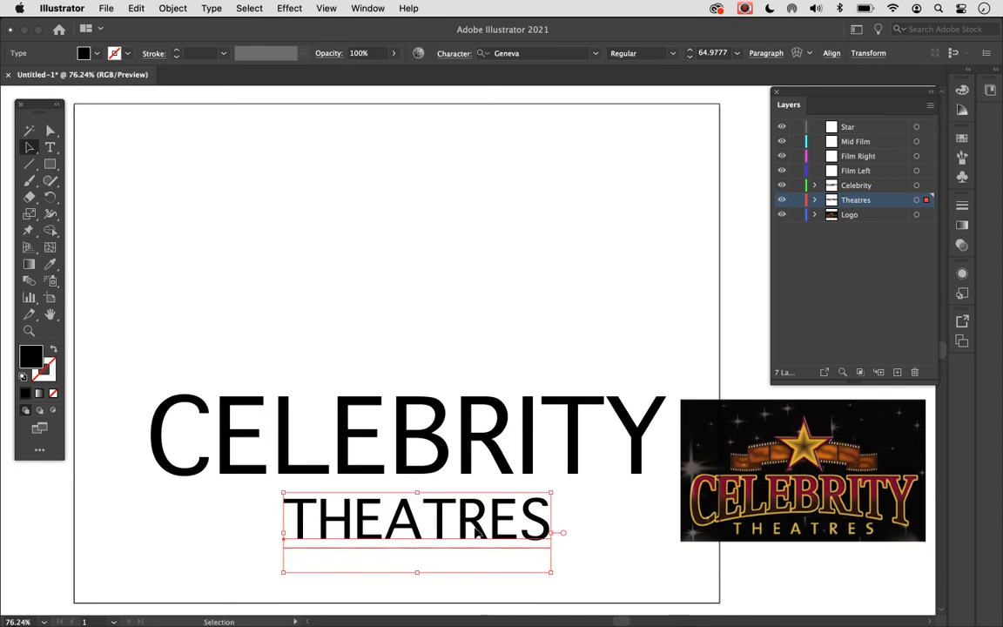
- Set the CELEBRITY text's font to Georgia and clear the selection
{"action": "left_click", "coordinate": [459, 469]}
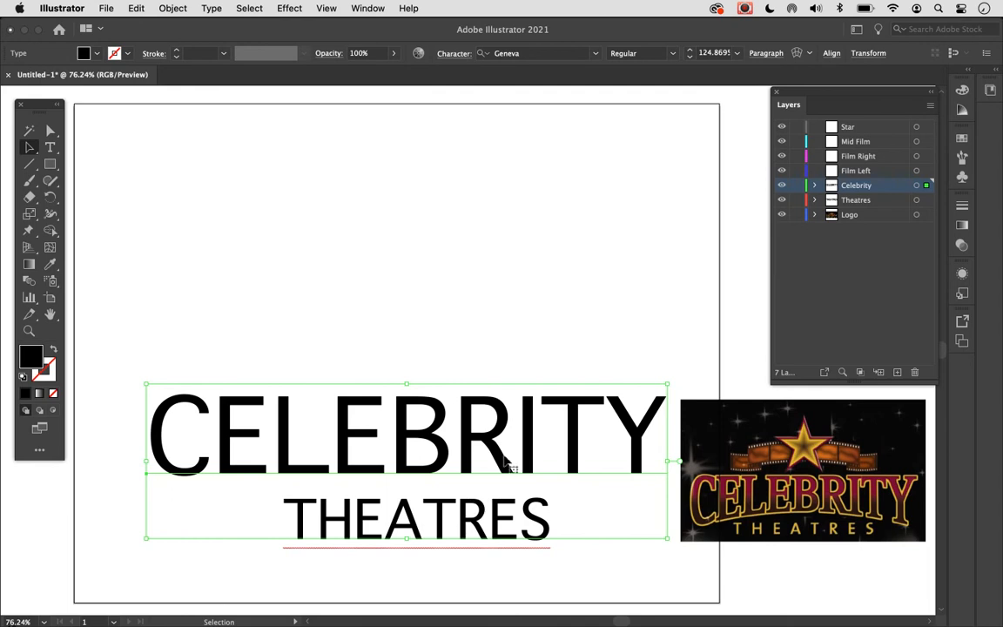
{"action": "left_click", "coordinate": [460, 271]}
{"action": "left_click", "coordinate": [470, 433]}
{"action": "left_click", "coordinate": [474, 53]}
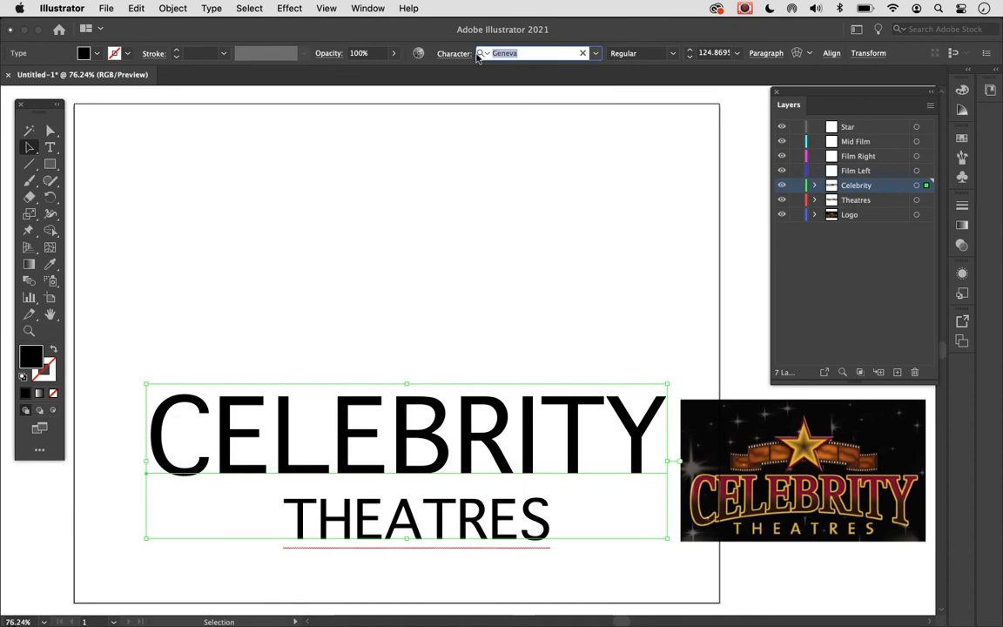
{"action": "type", "text": "Go"}
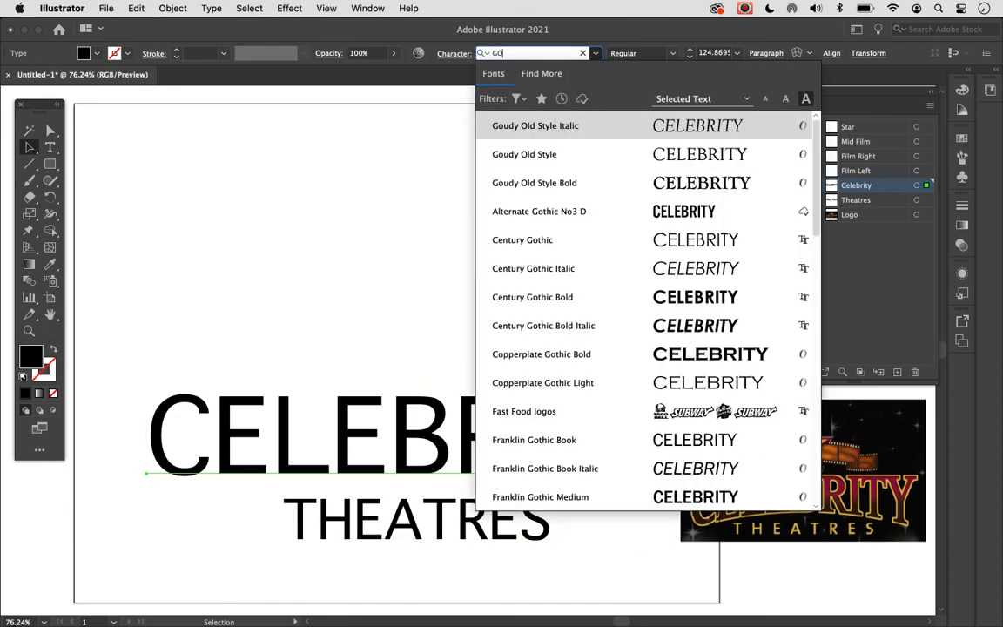
{"action": "key", "text": "BackSpace"}
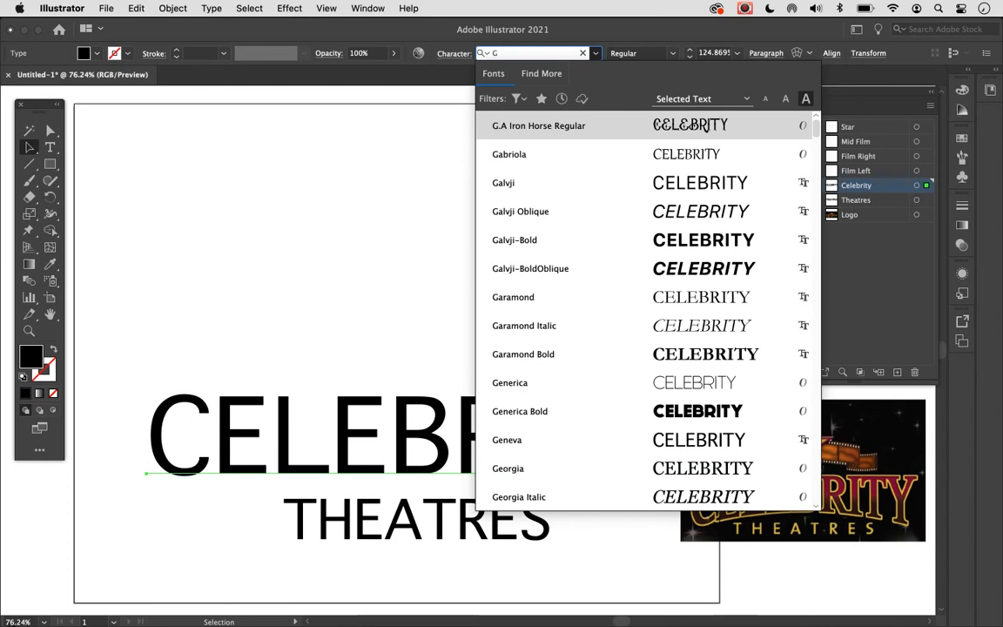
{"action": "type", "text": "o"}
{"action": "key", "text": "BackSpace"}
{"action": "type", "text": "e"}
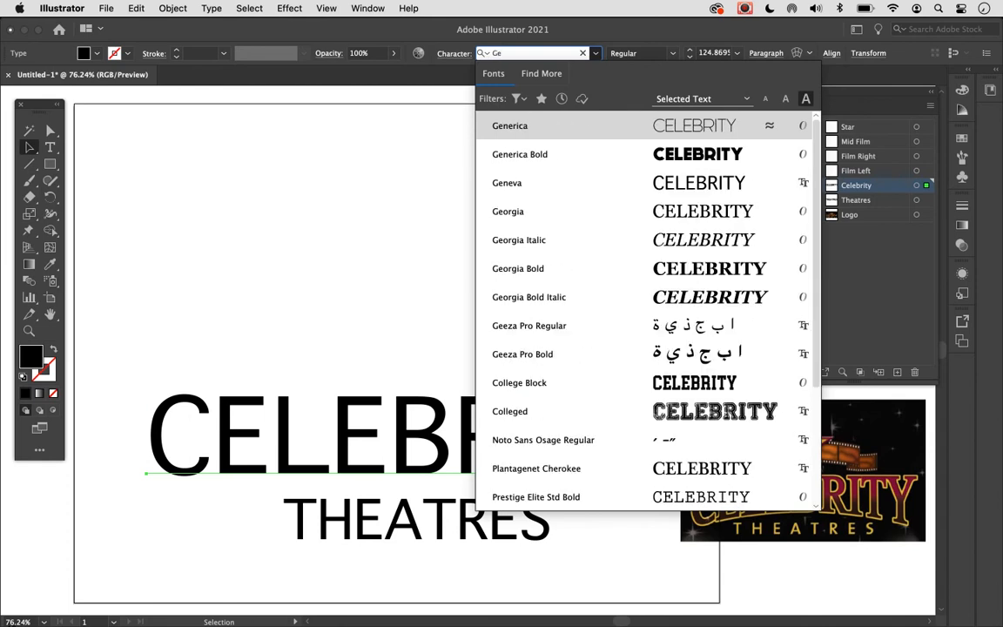
{"action": "left_click", "coordinate": [504, 214]}
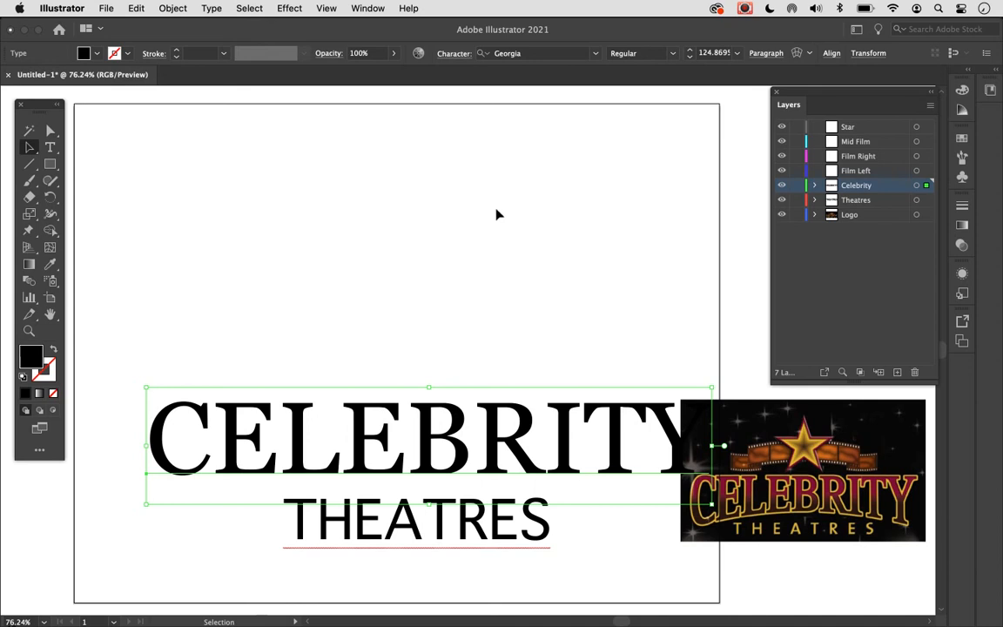
{"action": "left_click", "coordinate": [209, 232]}
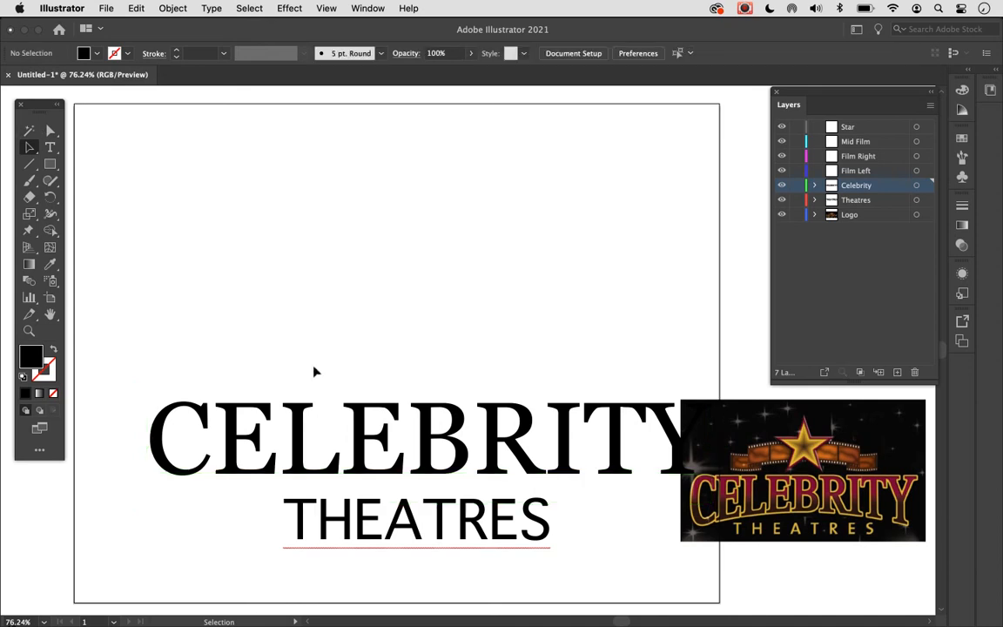
- Shift CELEBRITY slightly left and down over THEATRES, and move the reference logo image down and right, clear of the lettering
{"action": "left_click_drag", "start_coordinate": [376, 471], "coordinate": [350, 477]}
{"action": "left_click", "coordinate": [555, 566]}
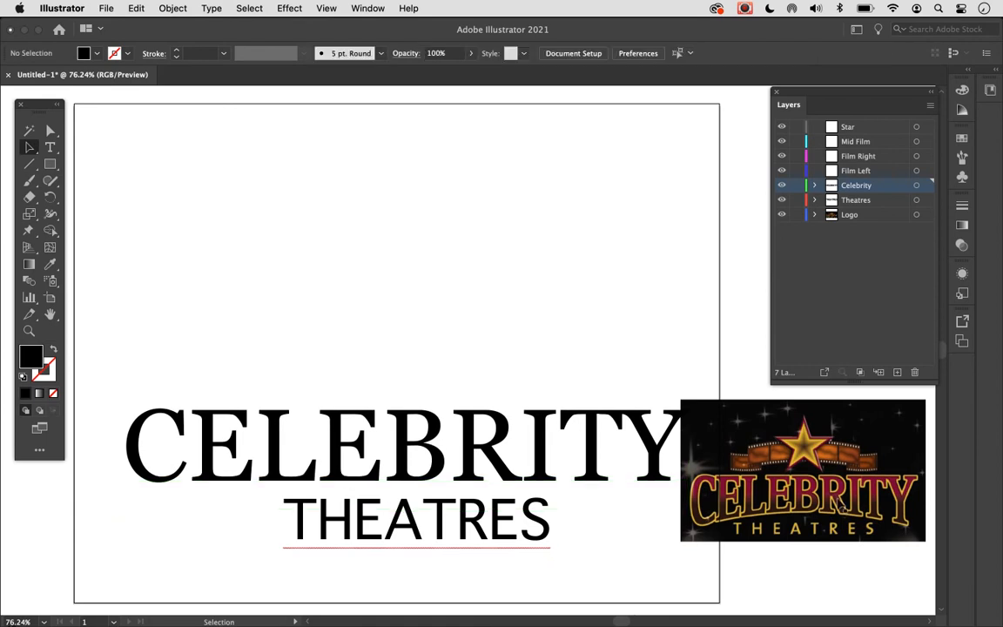
{"action": "left_click_drag", "start_coordinate": [862, 501], "coordinate": [884, 569]}
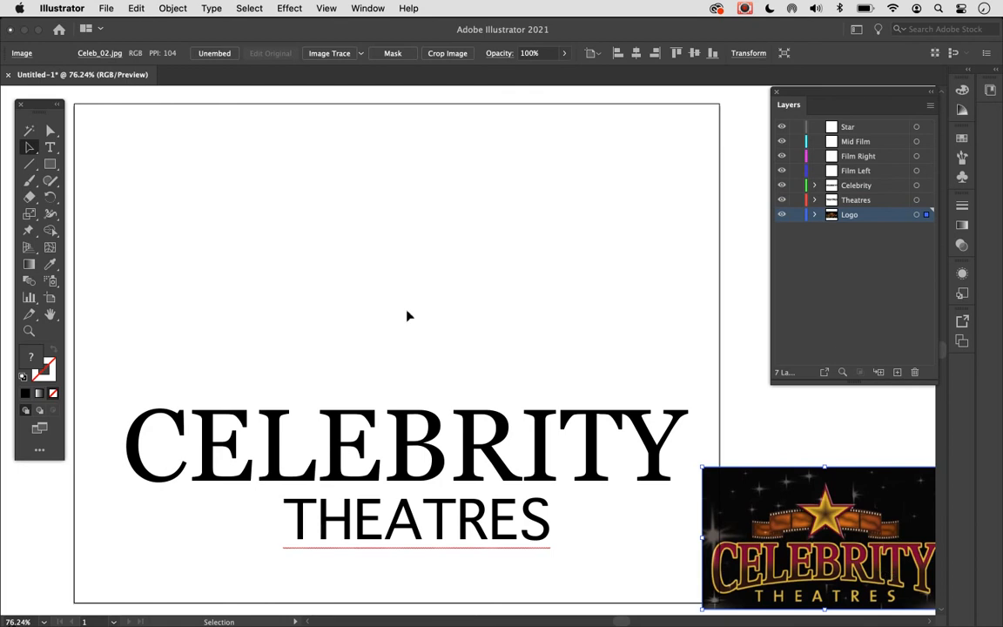
- Make the Star layer active and choose the Star tool
{"action": "left_click", "coordinate": [868, 129]}
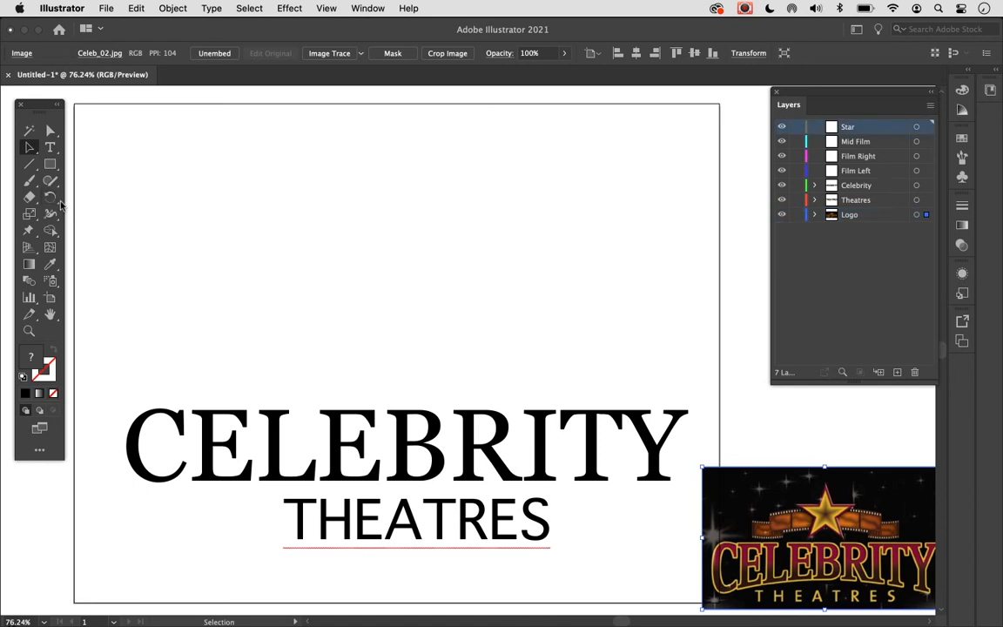
{"action": "left_click", "coordinate": [52, 167]}
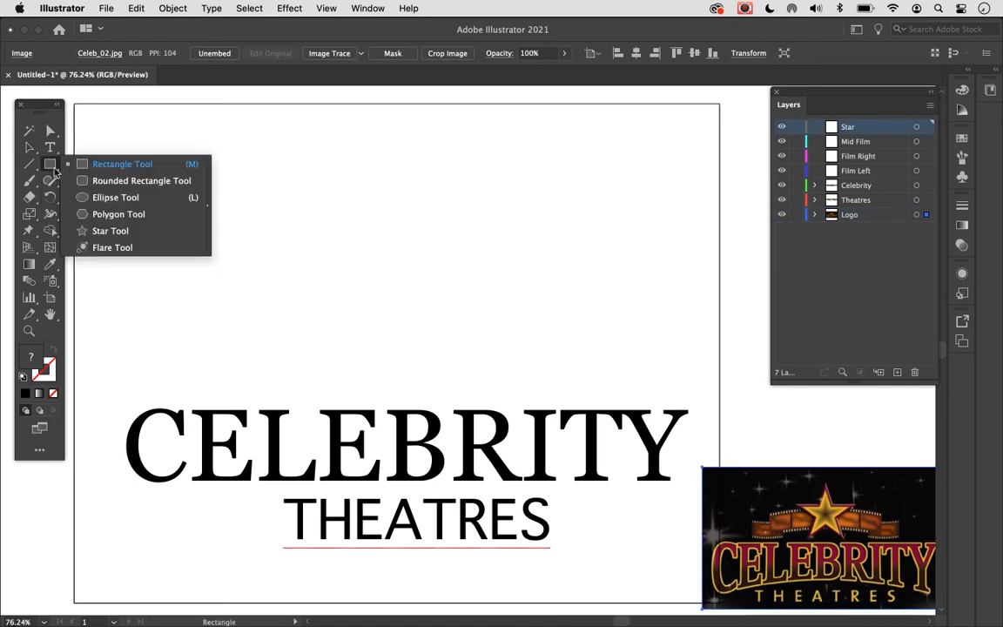
{"action": "left_click", "coordinate": [87, 232]}
{"action": "left_click_drag", "start_coordinate": [391, 181], "coordinate": [290, 241]}
{"action": "left_click_drag", "start_coordinate": [282, 287], "coordinate": [308, 260]}
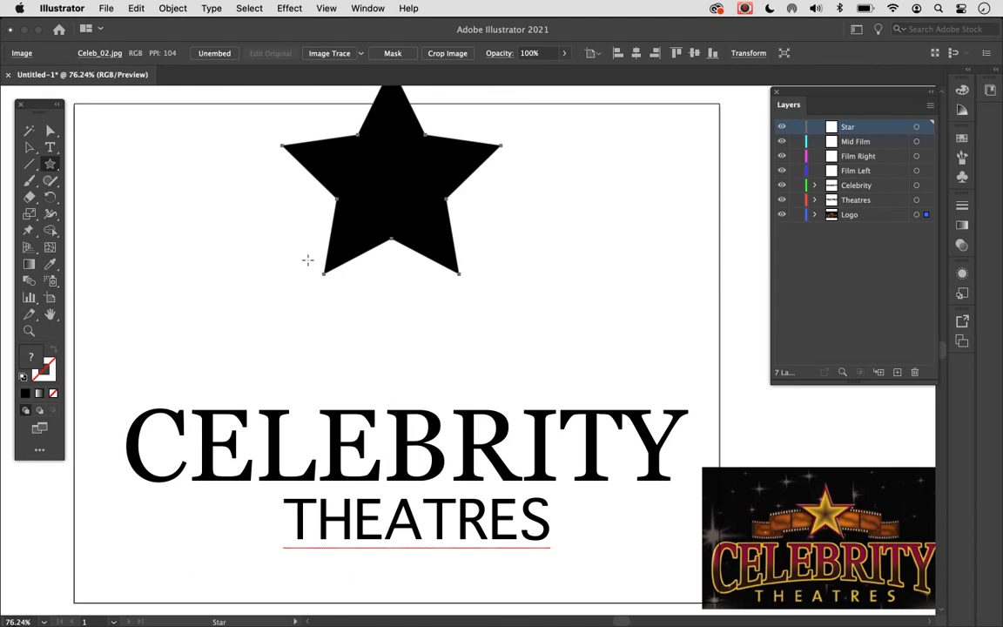
{"action": "mouse_move", "coordinate": [307, 259]}
{"action": "left_mouse_down"}
{"action": "mouse_move", "coordinate": [327, 227]}
{"action": "mouse_move", "coordinate": [310, 247]}
{"action": "left_mouse_up"}
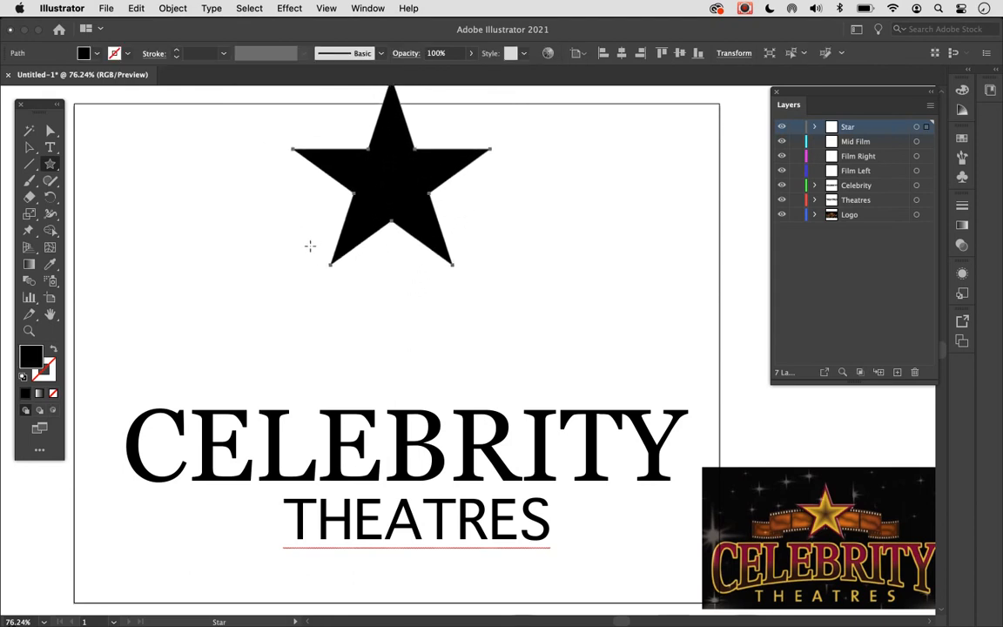
{"action": "left_click", "coordinate": [29, 147]}
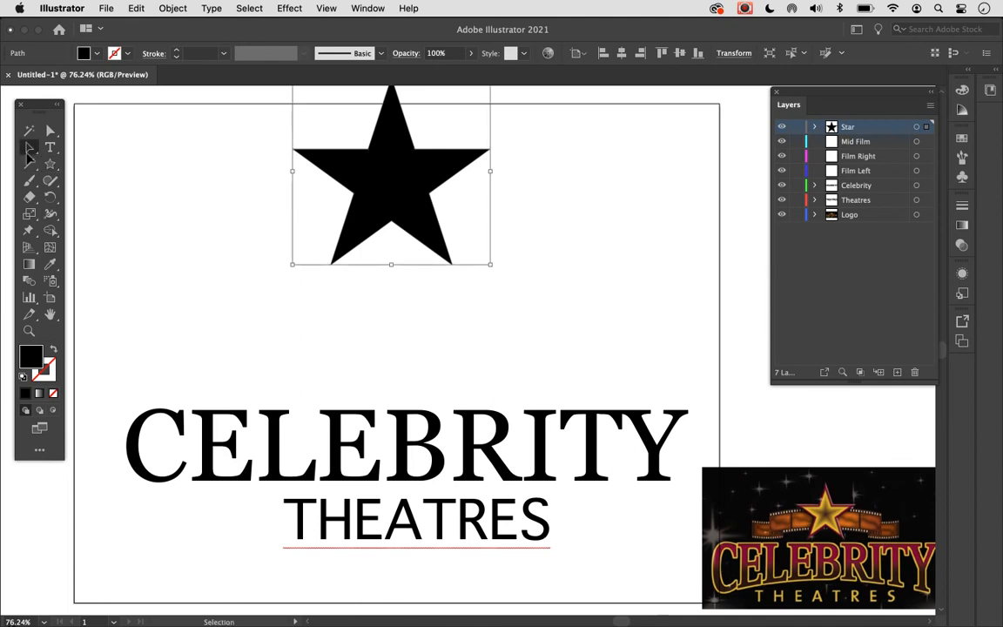
{"action": "left_click_drag", "start_coordinate": [369, 196], "coordinate": [380, 223]}
{"action": "key", "text": "Delete"}
- Draw an upright black five-pointed star with aligned arms above the lettering, right of centre and crossing the artboard's upper edge
{"action": "left_click", "coordinate": [50, 164]}
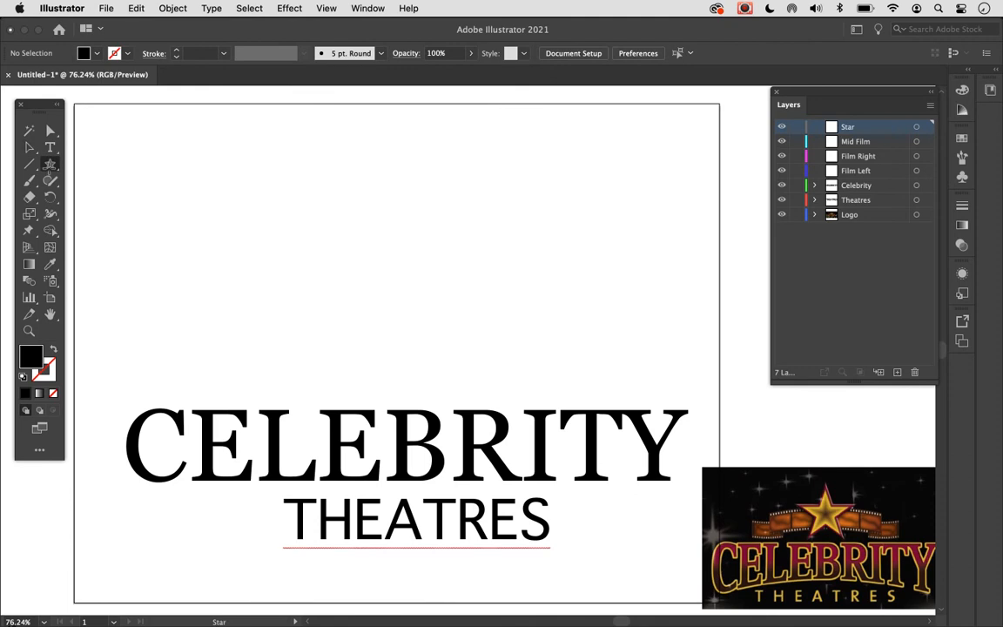
{"action": "mouse_move", "coordinate": [470, 168]}
{"action": "left_mouse_down"}
{"action": "mouse_move", "coordinate": [416, 218]}
{"action": "mouse_move", "coordinate": [406, 259]}
{"action": "left_mouse_up"}
{"action": "key", "text": "alt"}
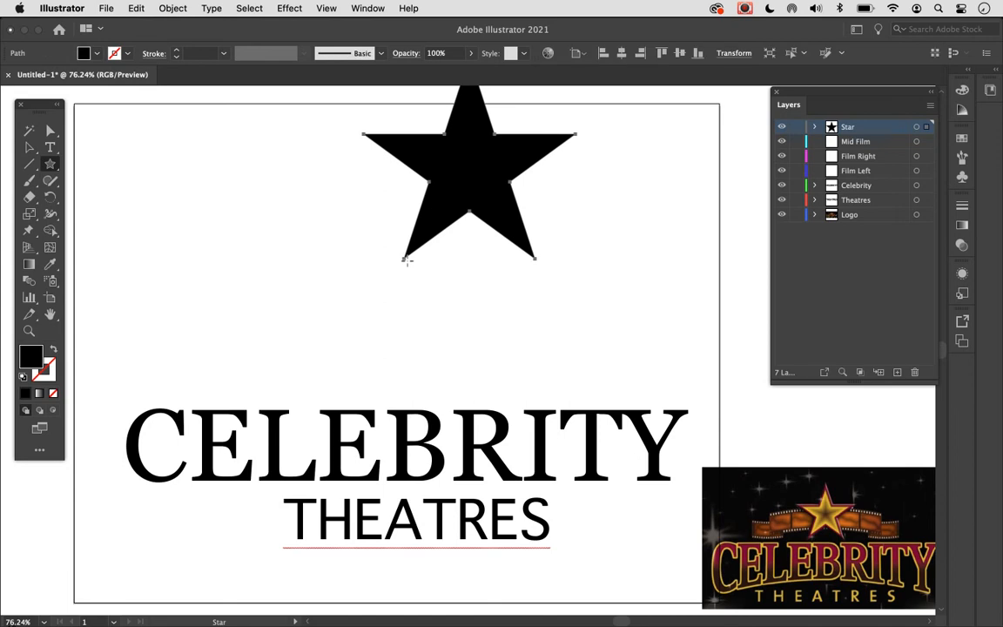
{"action": "left_click", "coordinate": [40, 141]}
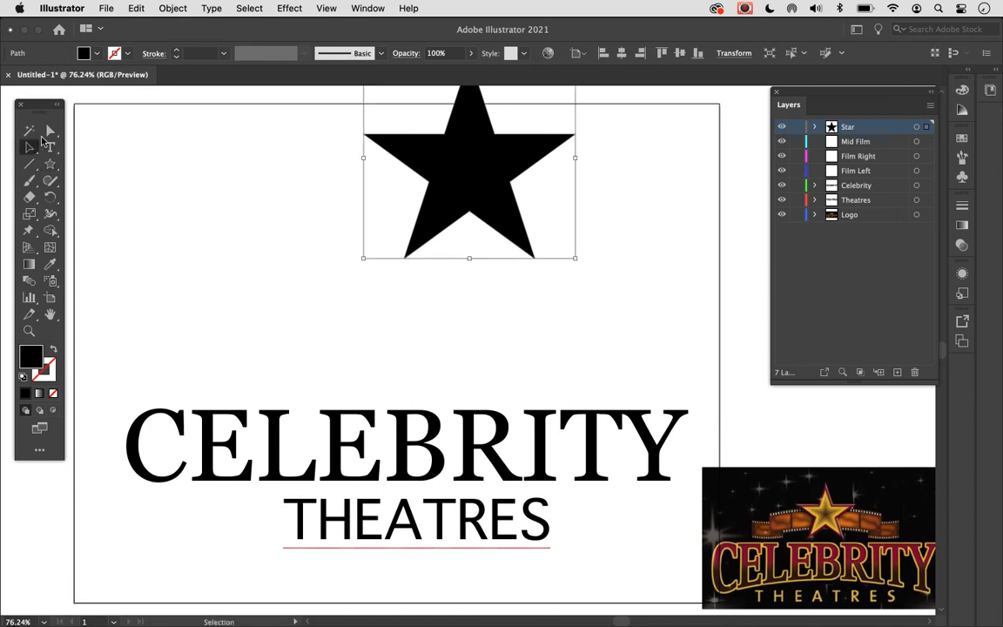
- Move the star fully onto the artboard, centred above the lettering, and hide the Star, Celebrity and Theatres layers
{"action": "left_click_drag", "start_coordinate": [503, 184], "coordinate": [442, 243]}
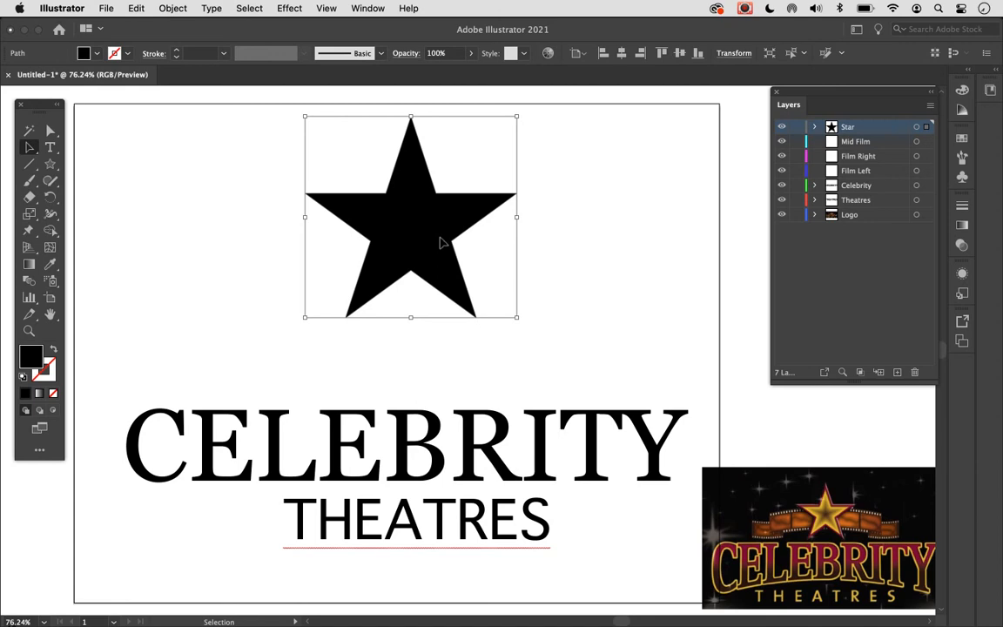
{"action": "left_click", "coordinate": [781, 128]}
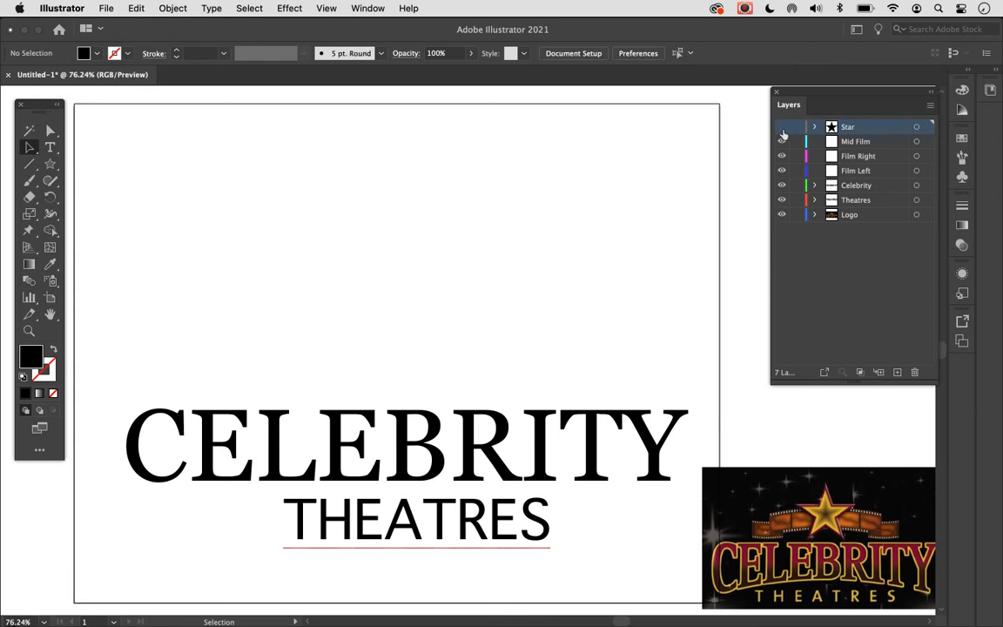
{"action": "left_click", "coordinate": [781, 186]}
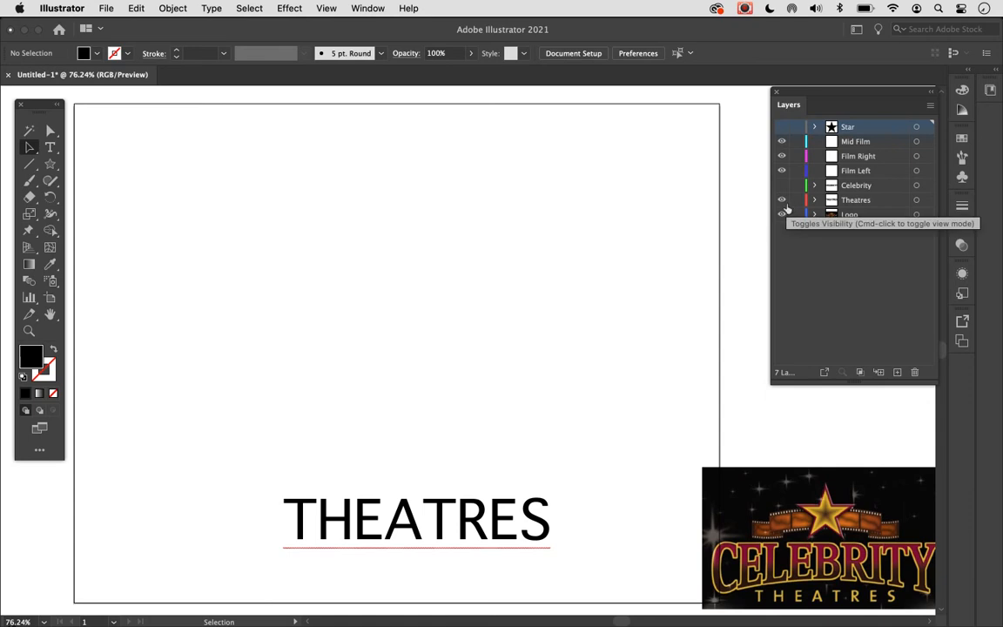
{"action": "left_click", "coordinate": [781, 200]}
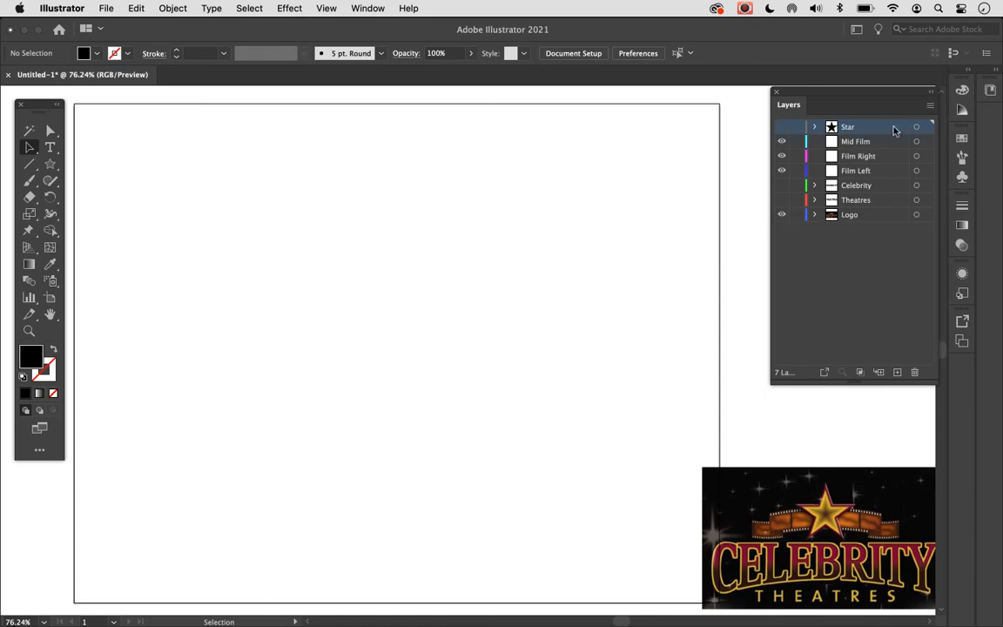
- Make the Mid Film layer active and choose the Rectangle tool
{"action": "left_click", "coordinate": [866, 141]}
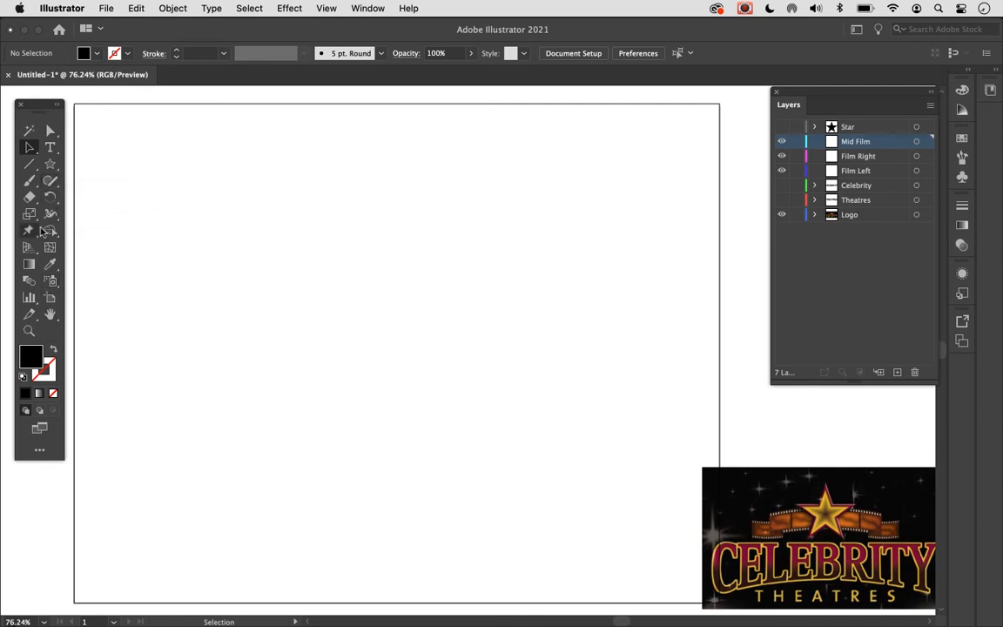
{"action": "left_click", "coordinate": [52, 169]}
{"action": "left_click_drag", "start_coordinate": [51, 169], "coordinate": [131, 163]}
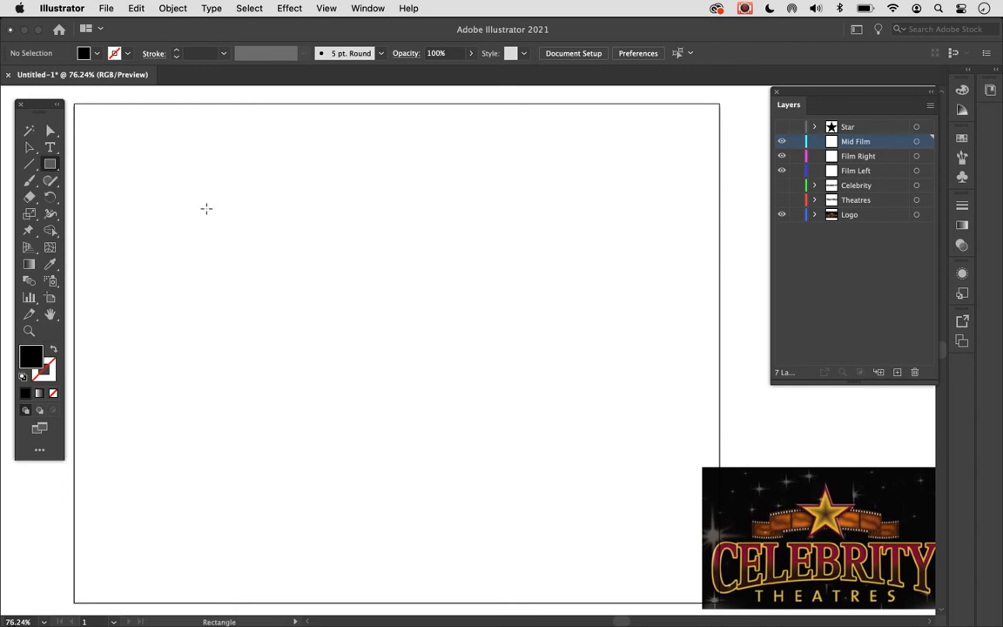
{"action": "left_click", "coordinate": [206, 208]}
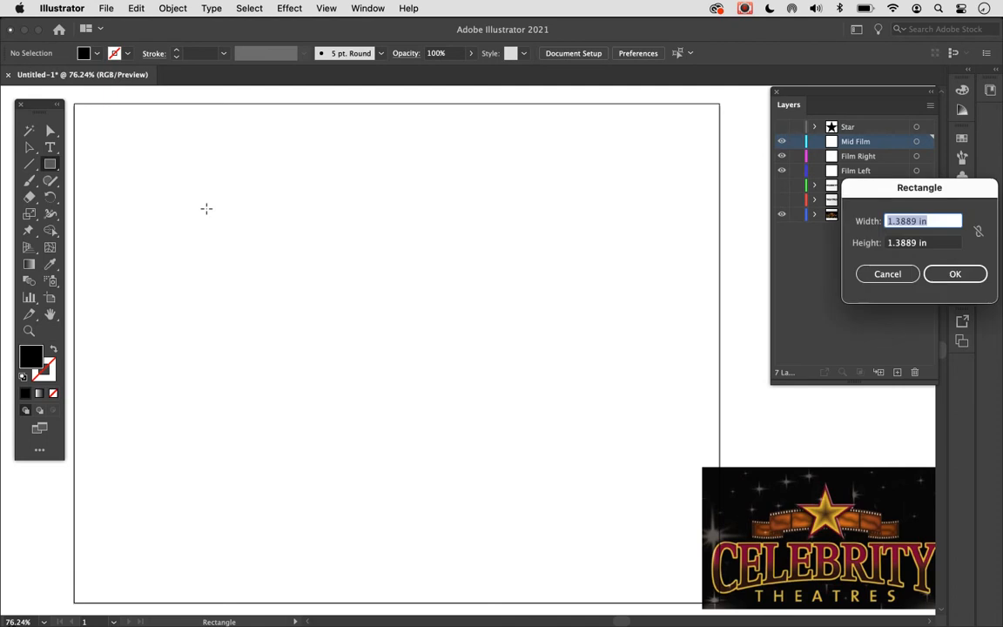
{"action": "left_click_drag", "start_coordinate": [871, 190], "coordinate": [379, 159]}
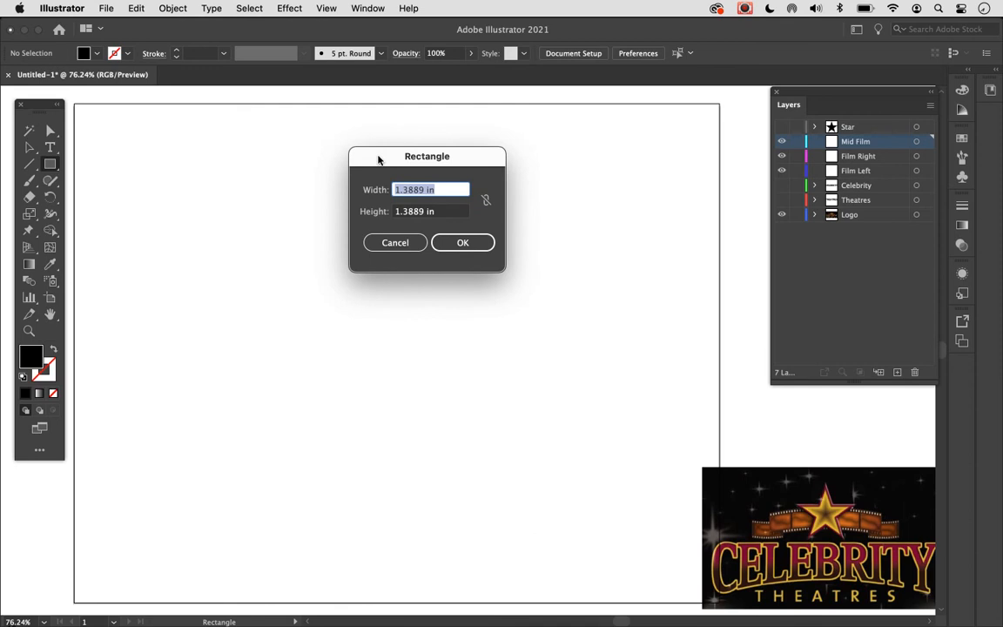
{"action": "type", "text": "8"}
{"action": "key", "text": "Tab"}
{"action": "type", "text": "1.25"}
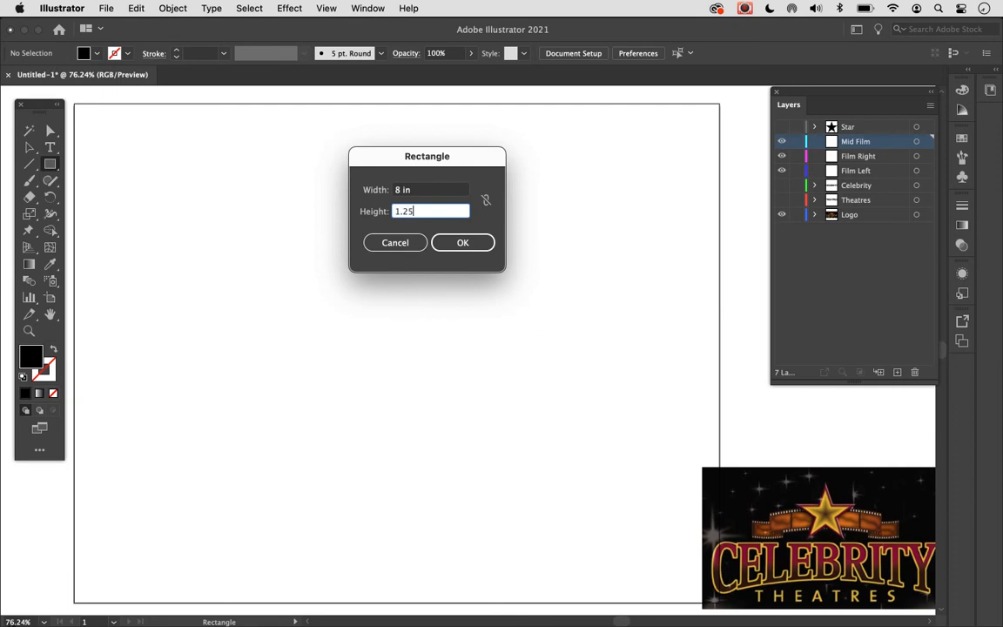
{"action": "key", "text": "Return"}
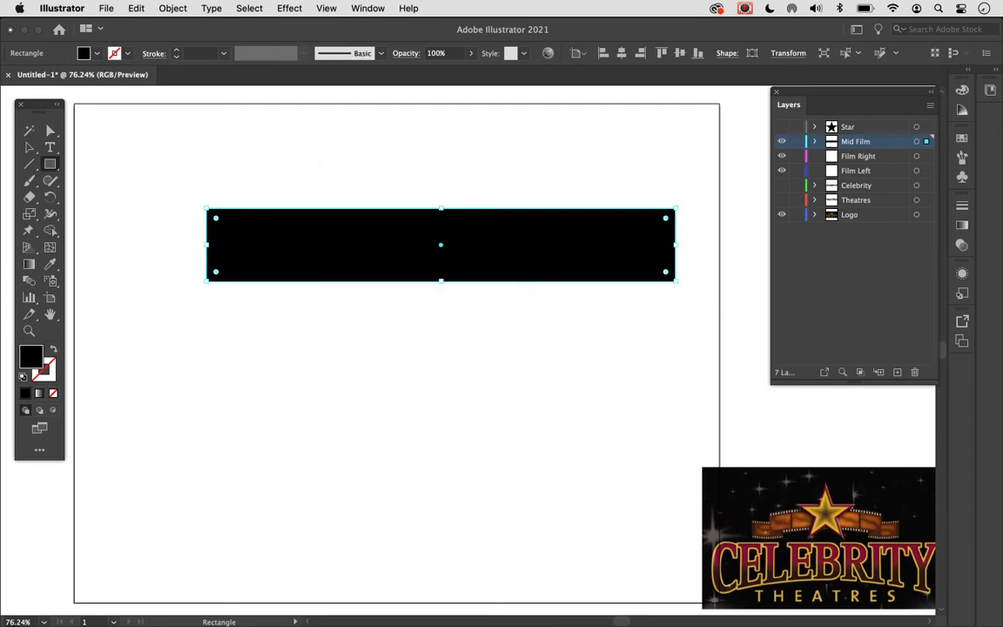
{"action": "key", "text": "Delete"}
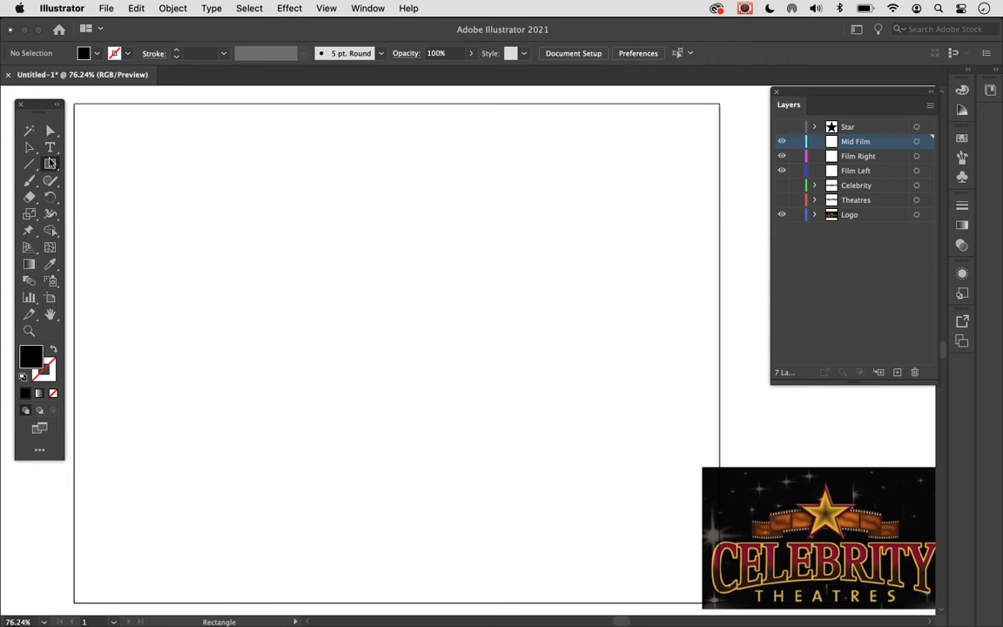
{"action": "mouse_move", "coordinate": [107, 162]}
{"action": "left_mouse_down"}
{"action": "mouse_move", "coordinate": [707, 263]}
{"action": "mouse_move", "coordinate": [710, 278]}
{"action": "mouse_move", "coordinate": [695, 260]}
{"action": "left_mouse_up"}
{"action": "key", "text": "Delete"}
- Create a black rectangle 8 in wide and 1.25 in high, place it across the artboard's upper part and deselect it
{"action": "left_click", "coordinate": [303, 202]}
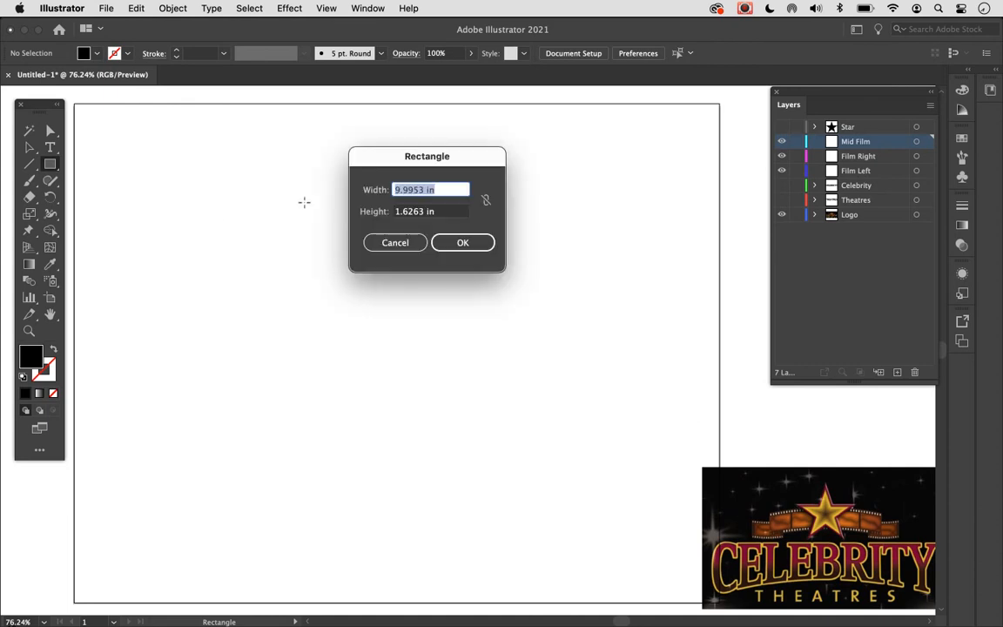
{"action": "type", "text": "8"}
{"action": "key", "text": "Tab"}
{"action": "type", "text": "1"}
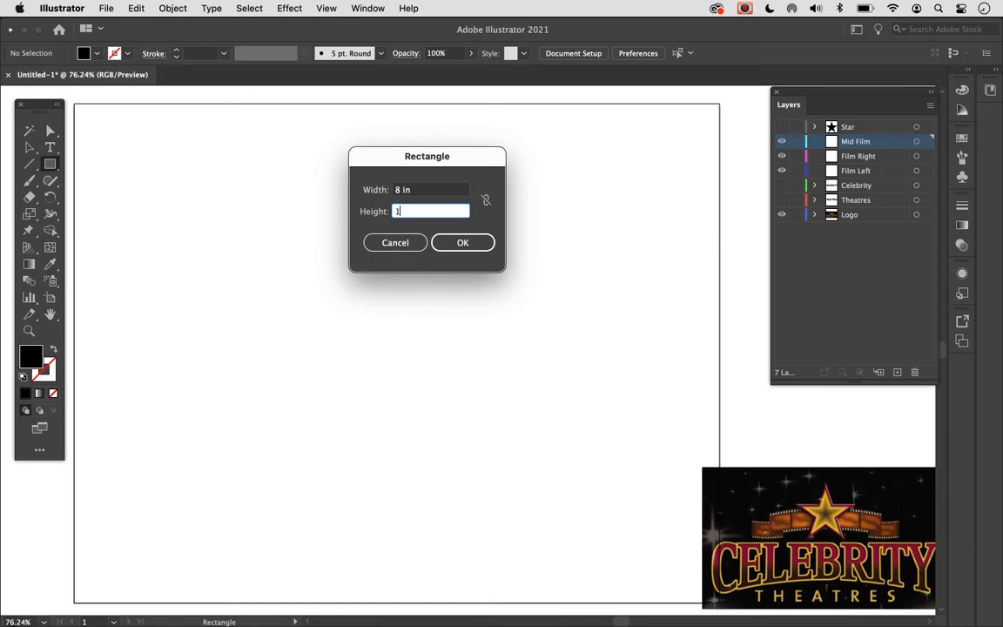
{"action": "type", "text": ".25"}
{"action": "key", "text": "Return"}
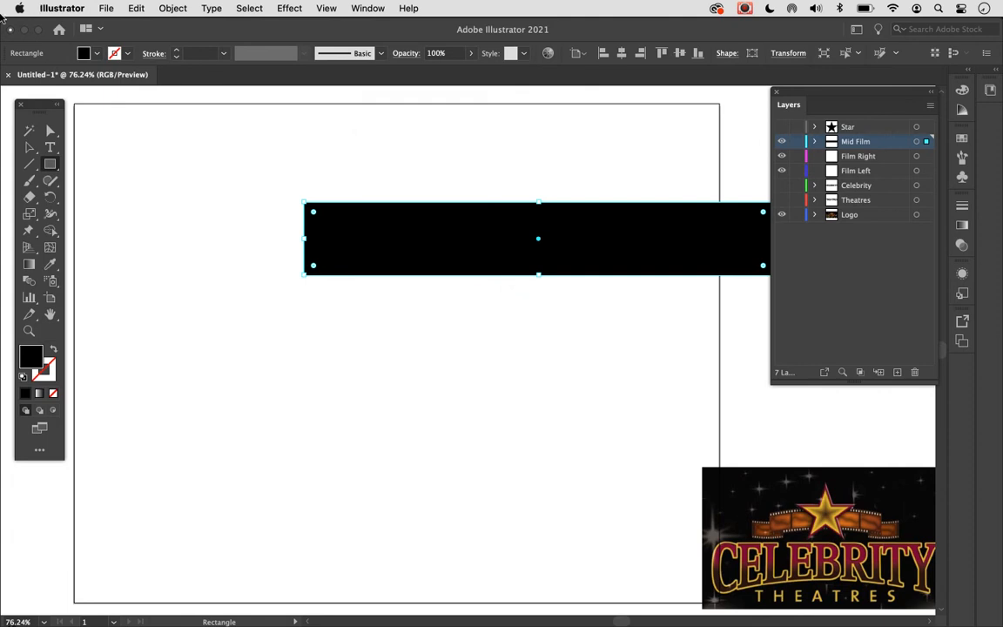
{"action": "left_click", "coordinate": [29, 162]}
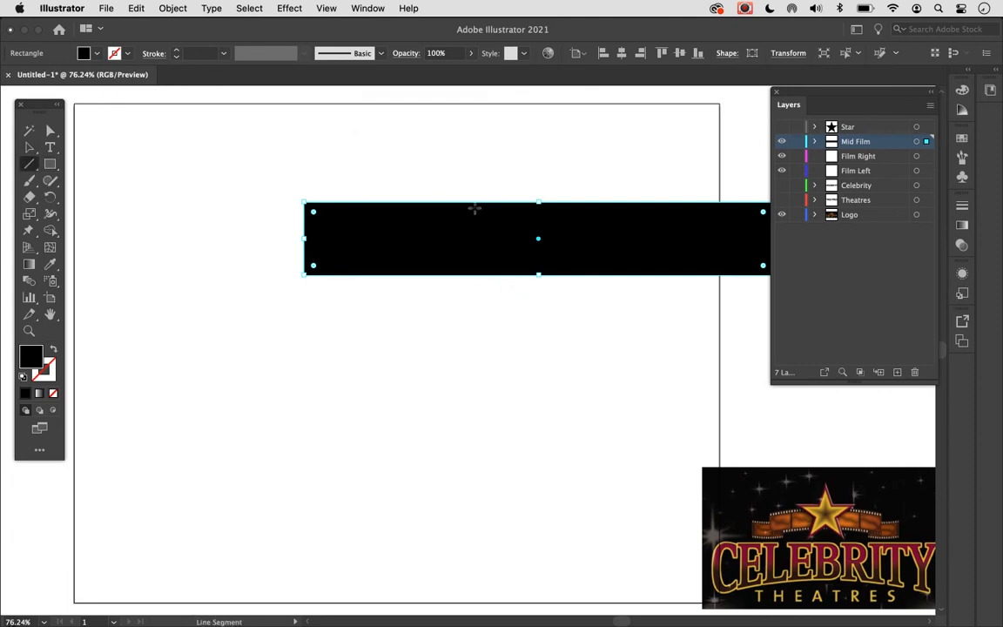
{"action": "left_click", "coordinate": [29, 147]}
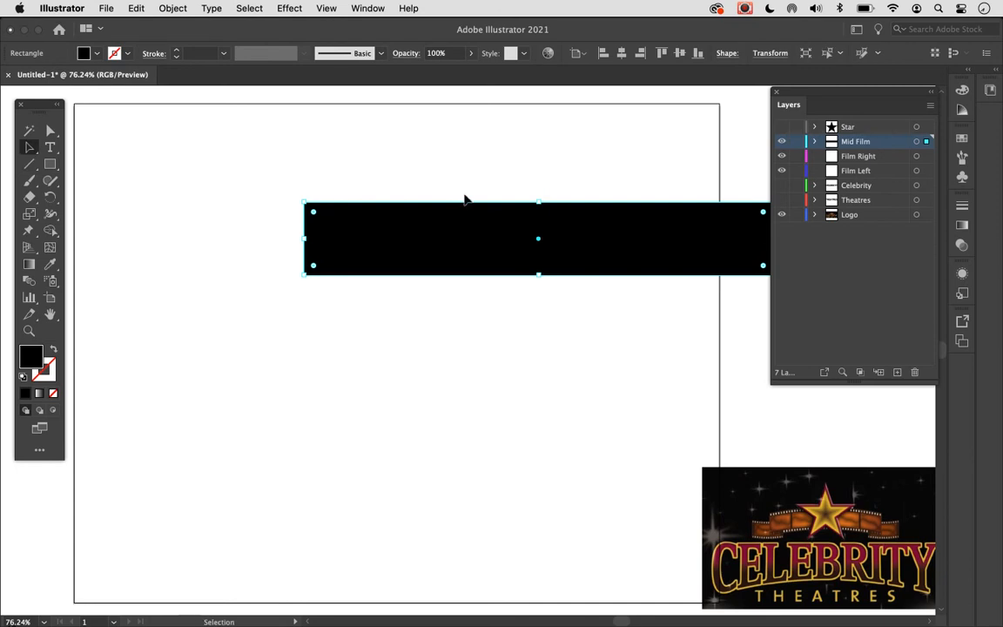
{"action": "left_click_drag", "start_coordinate": [535, 240], "coordinate": [411, 197]}
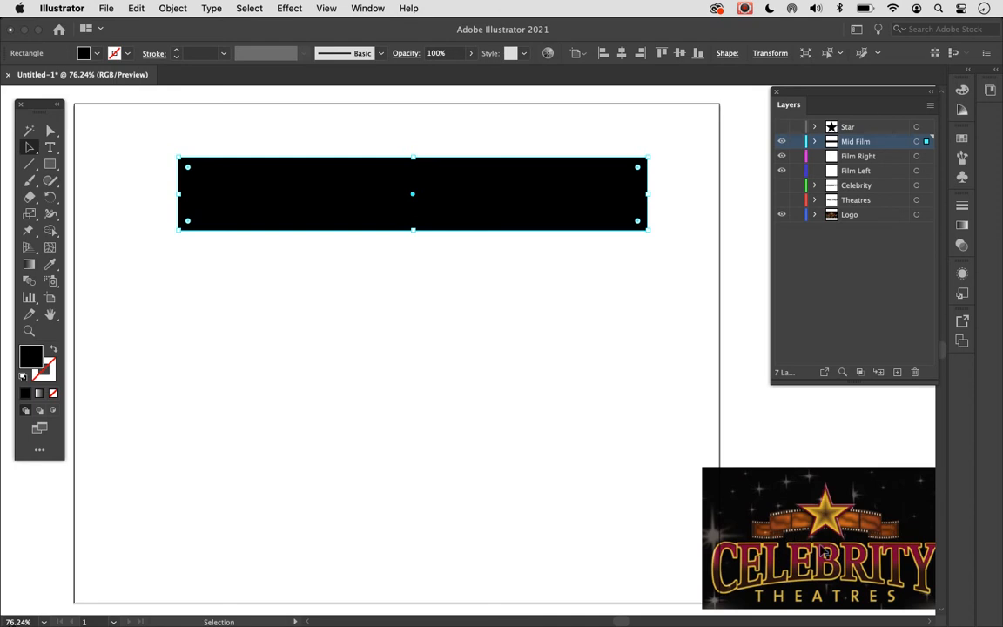
{"action": "left_click", "coordinate": [376, 484]}
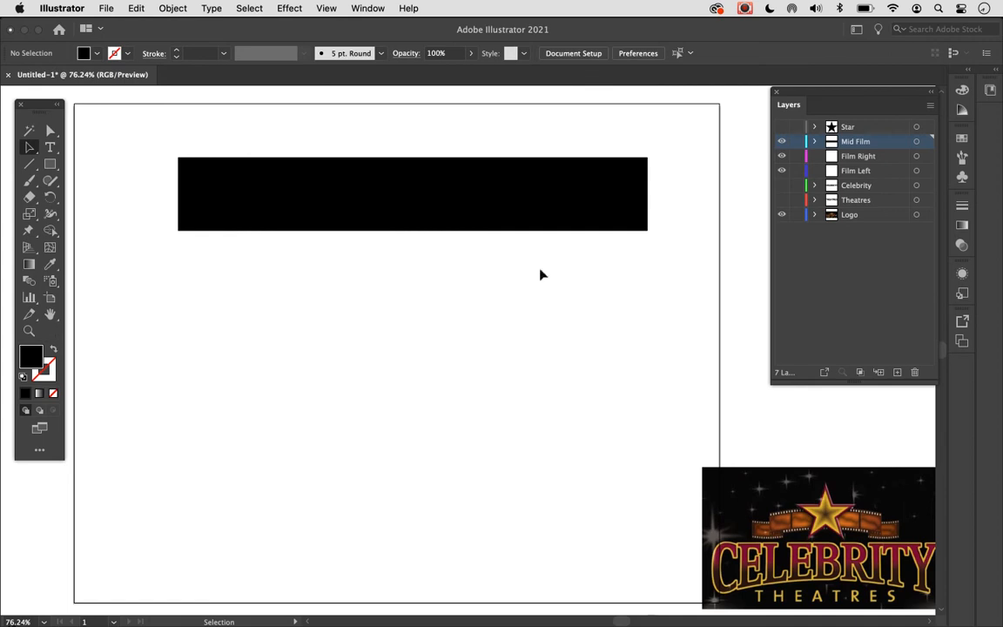
- Set the fill to the light orange swatch and create a rectangle 2 in wide and 0.85 in high over the black bar
{"action": "left_click", "coordinate": [965, 139]}
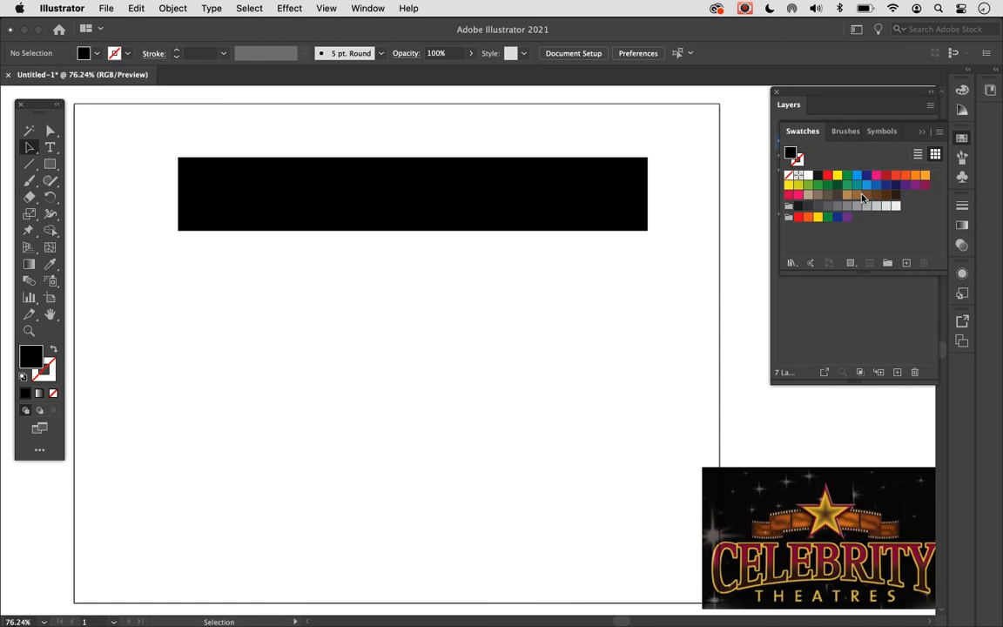
{"action": "left_click", "coordinate": [924, 176]}
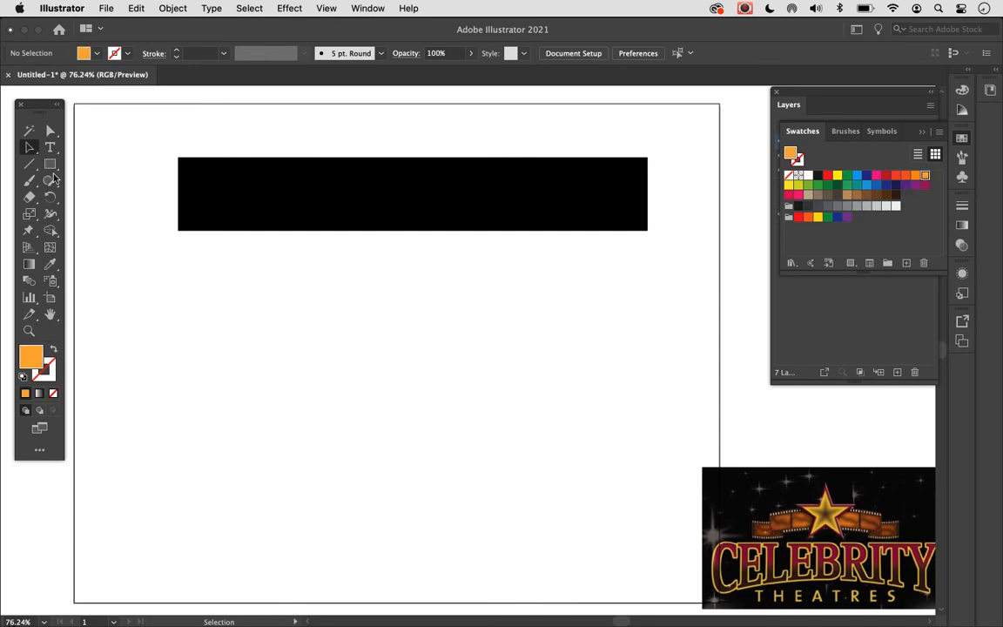
{"action": "left_click", "coordinate": [50, 164]}
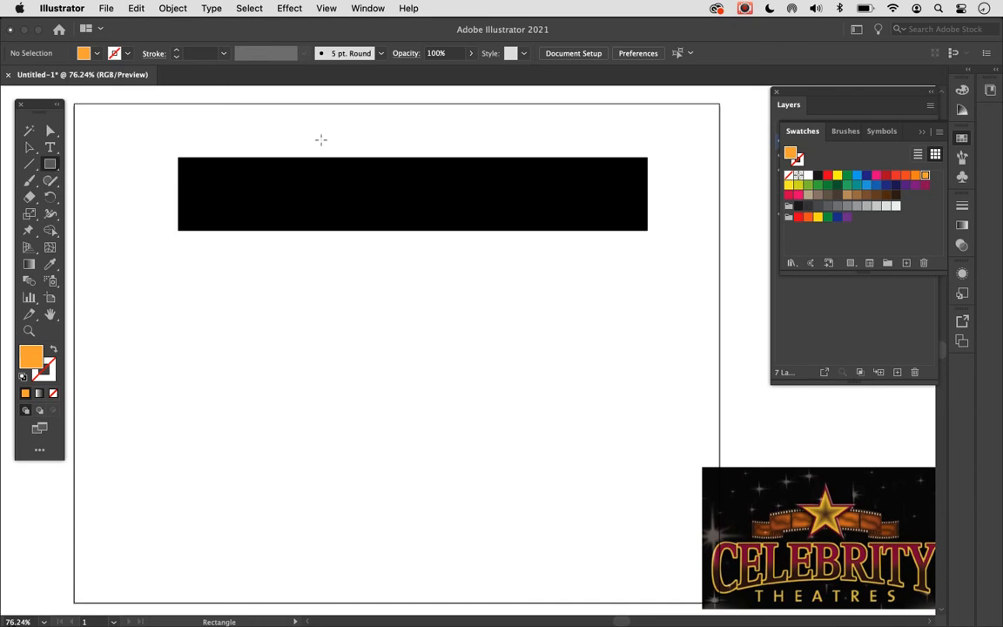
{"action": "left_click", "coordinate": [257, 179]}
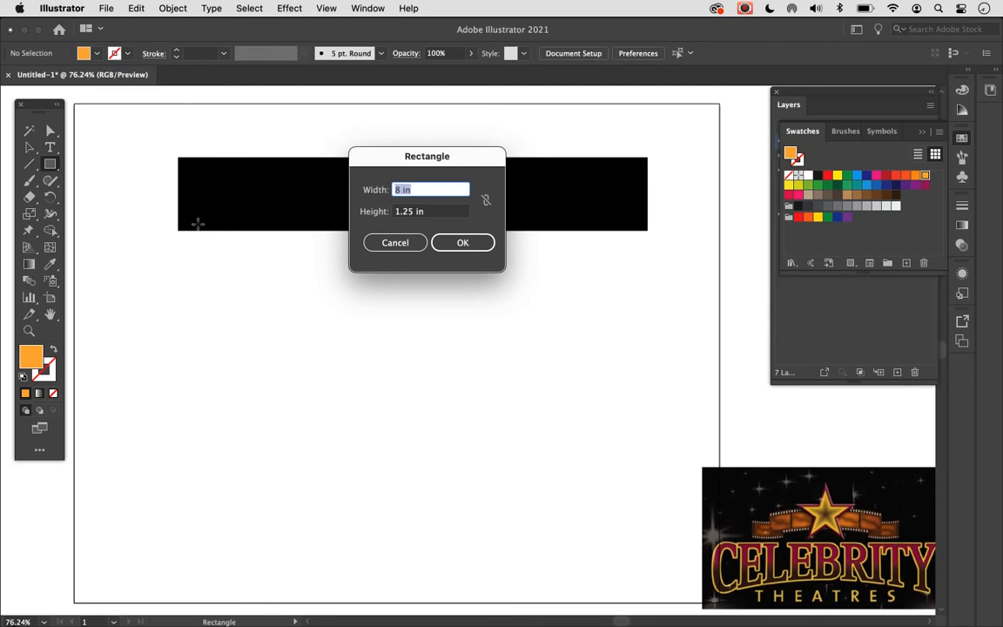
{"action": "key", "text": "Tab"}
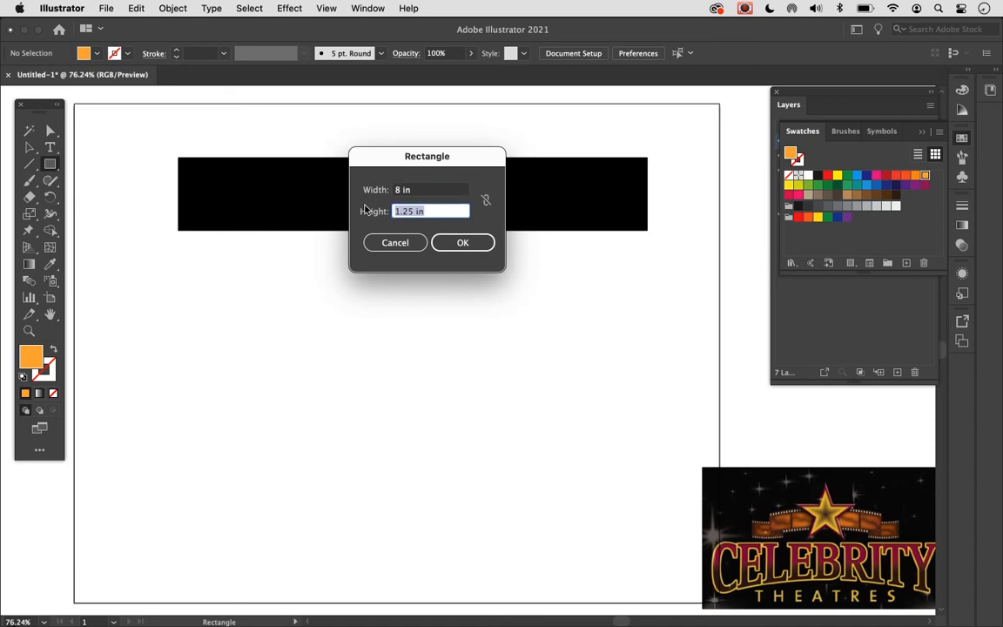
{"action": "type", "text": ".85"}
{"action": "key", "text": "Tab"}
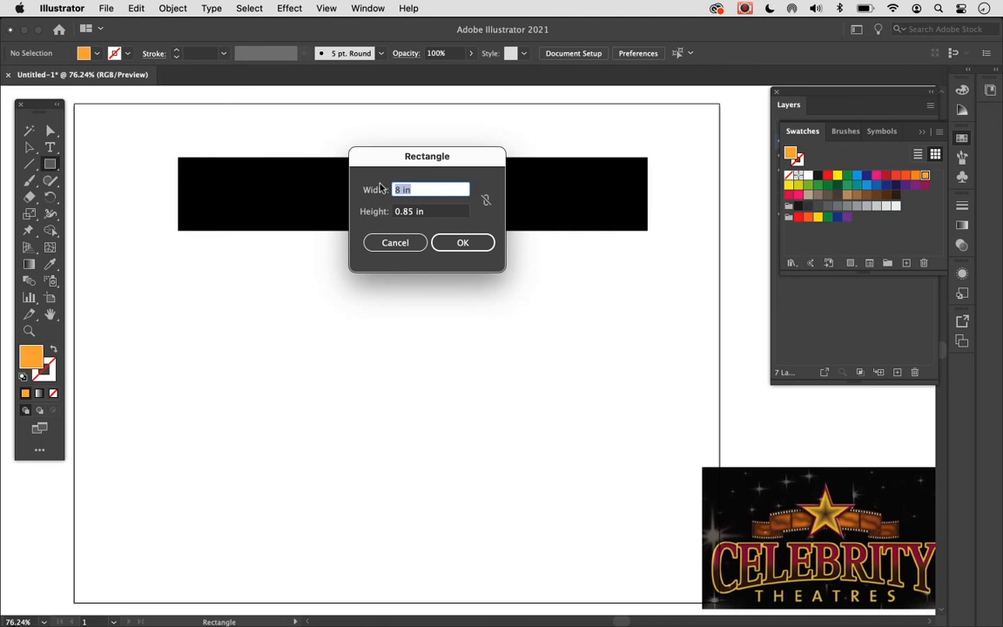
{"action": "type", "text": "2"}
{"action": "key", "text": "Return"}
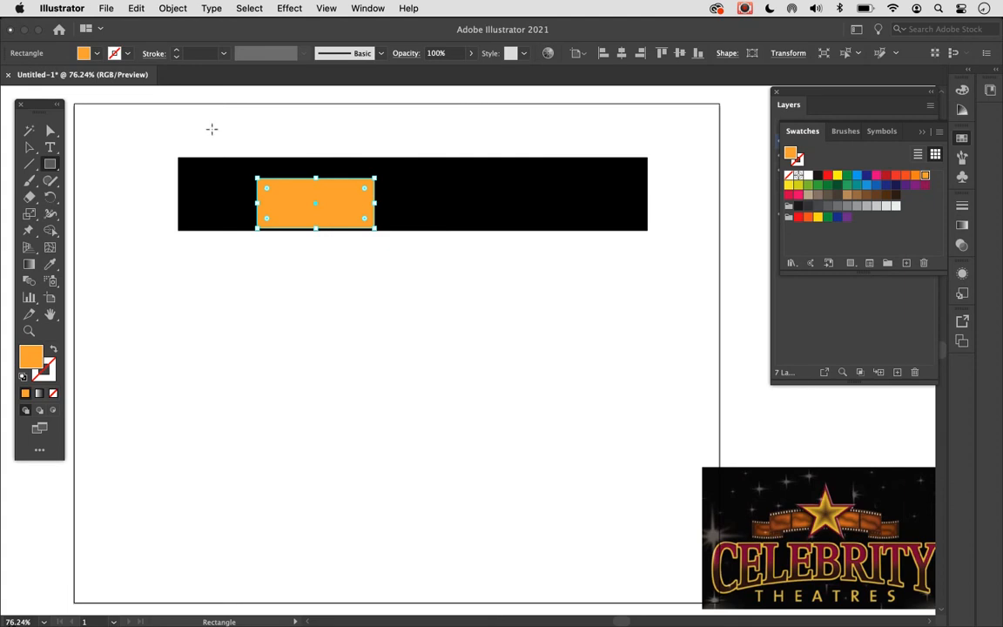
- Move the orange rectangle to the black bar's left end, narrow it to about 1.4 in from its right side and deselect it
{"action": "left_click", "coordinate": [29, 149]}
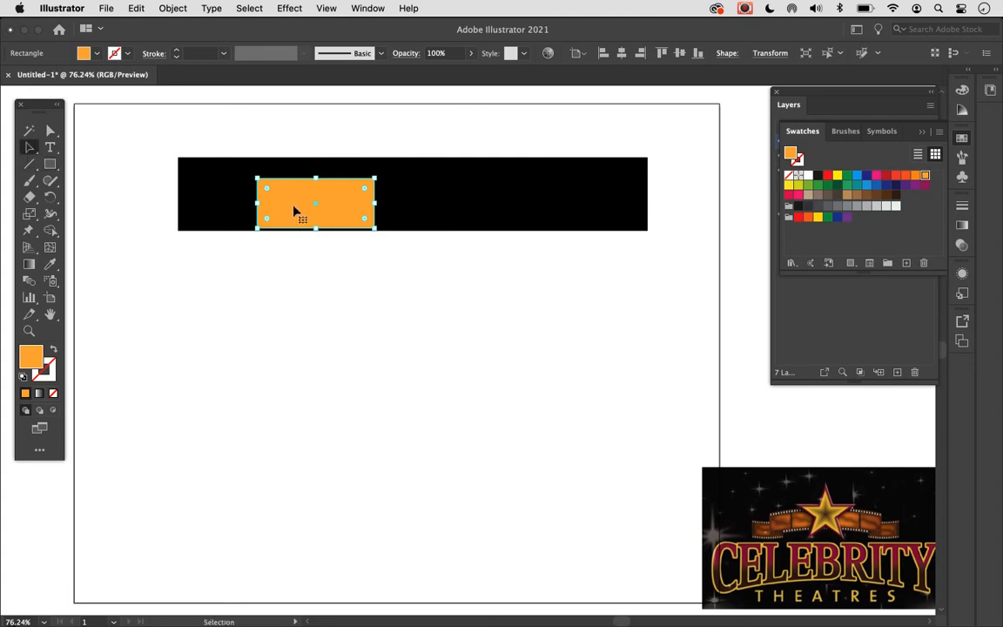
{"action": "left_click_drag", "start_coordinate": [315, 209], "coordinate": [244, 200]}
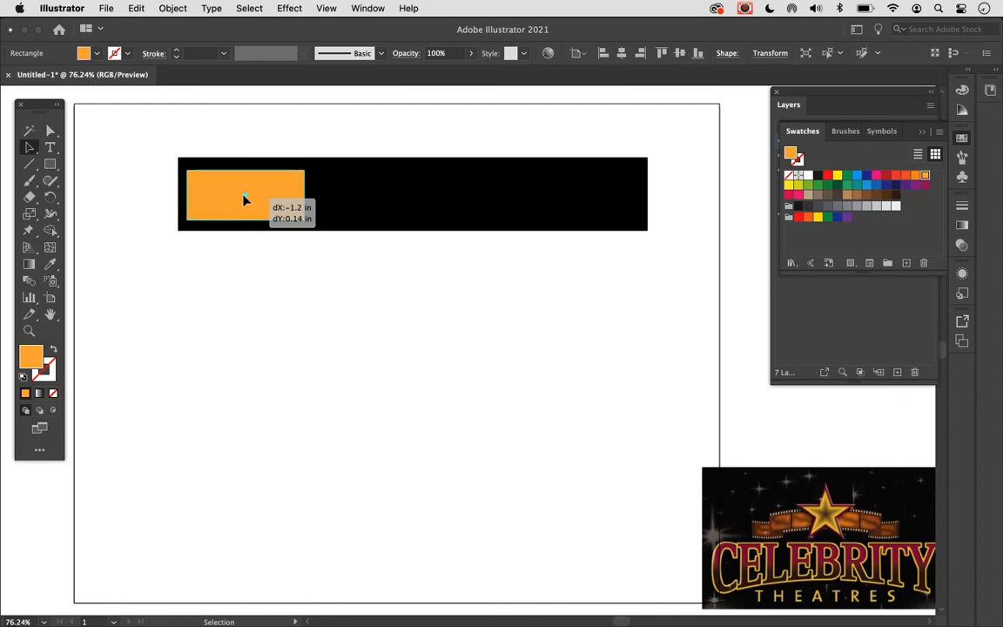
{"action": "left_click_drag", "start_coordinate": [243, 200], "coordinate": [244, 200]}
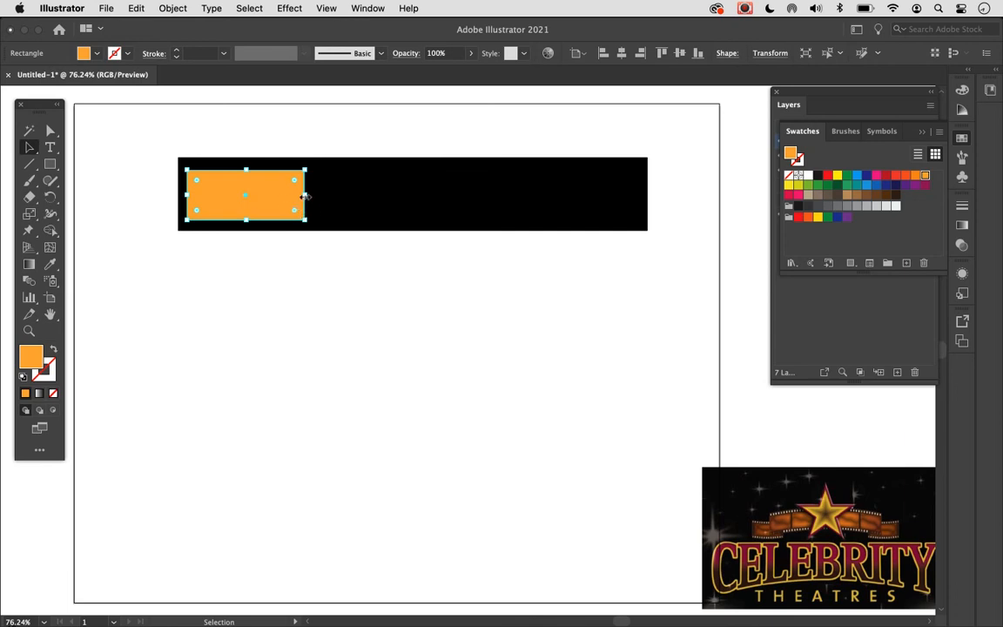
{"action": "left_click_drag", "start_coordinate": [305, 197], "coordinate": [271, 198]}
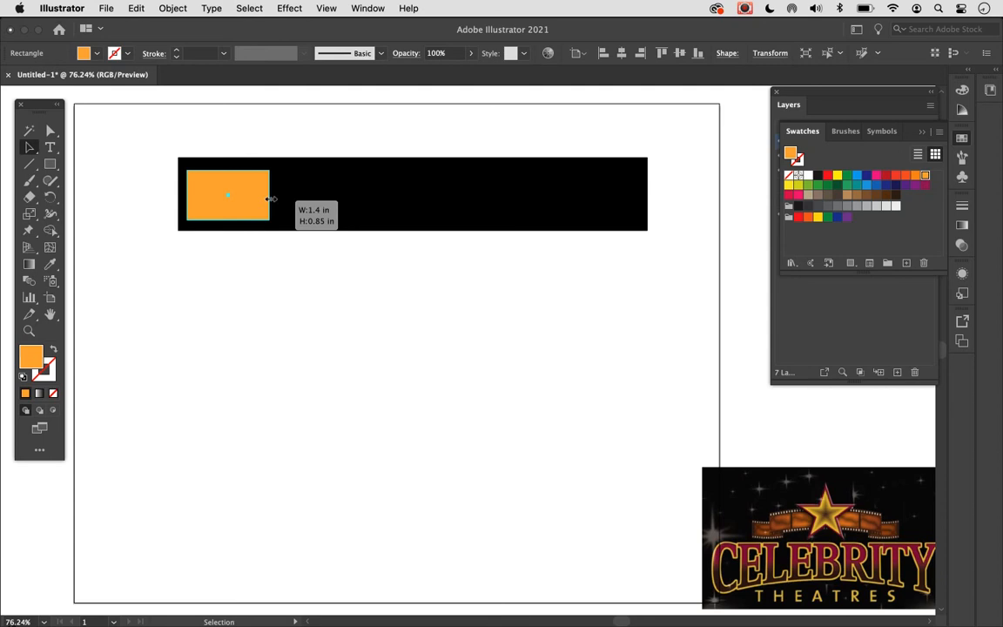
{"action": "left_click_drag", "start_coordinate": [272, 198], "coordinate": [272, 199]}
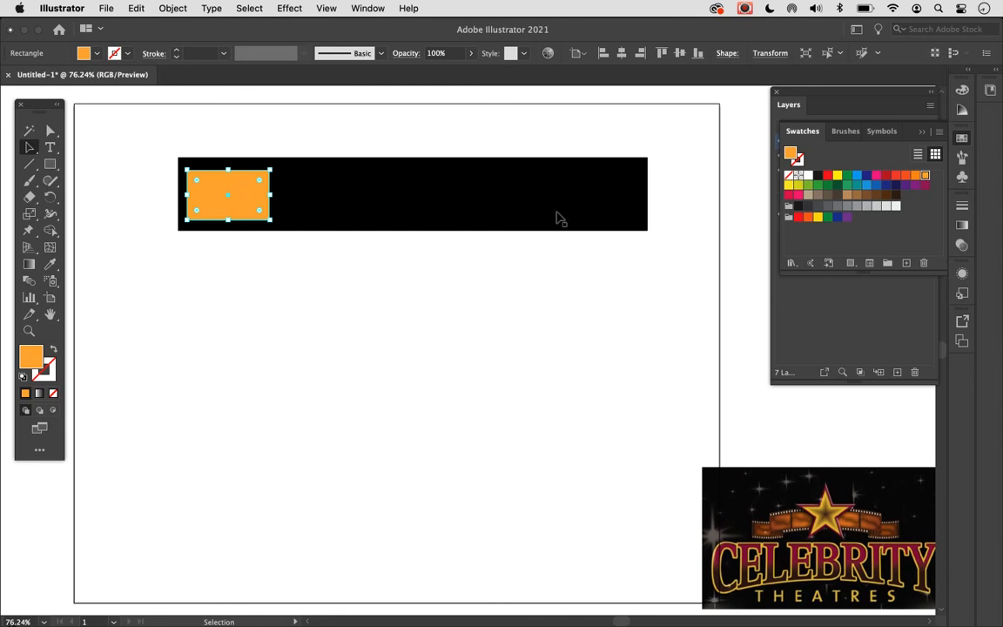
{"action": "left_click", "coordinate": [505, 286]}
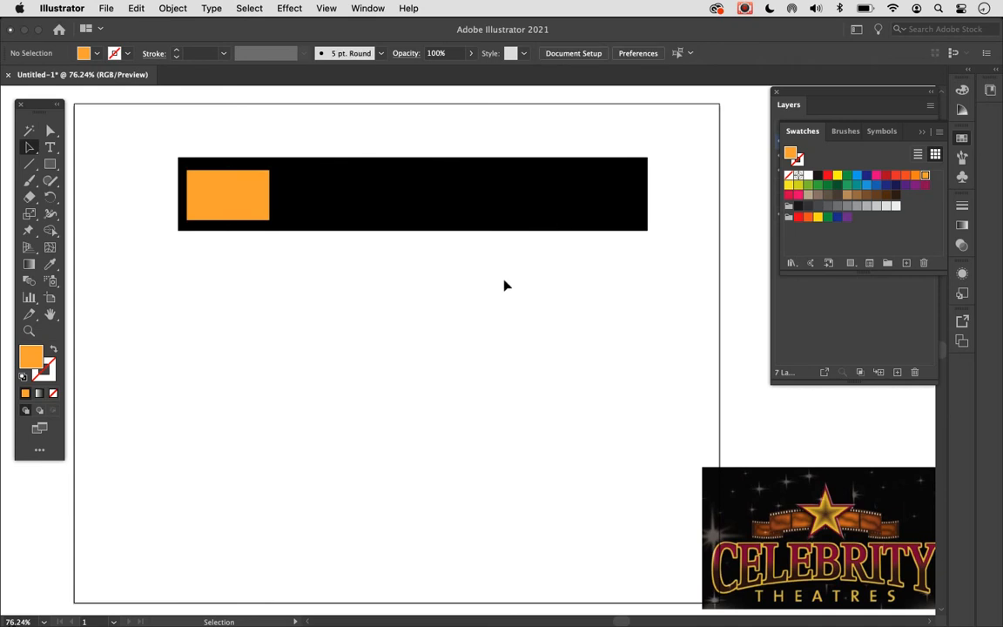
- Duplicate the orange rectangle straight to the right within the black bar, leaving a narrow gap between the two frames
{"action": "left_click", "coordinate": [258, 211]}
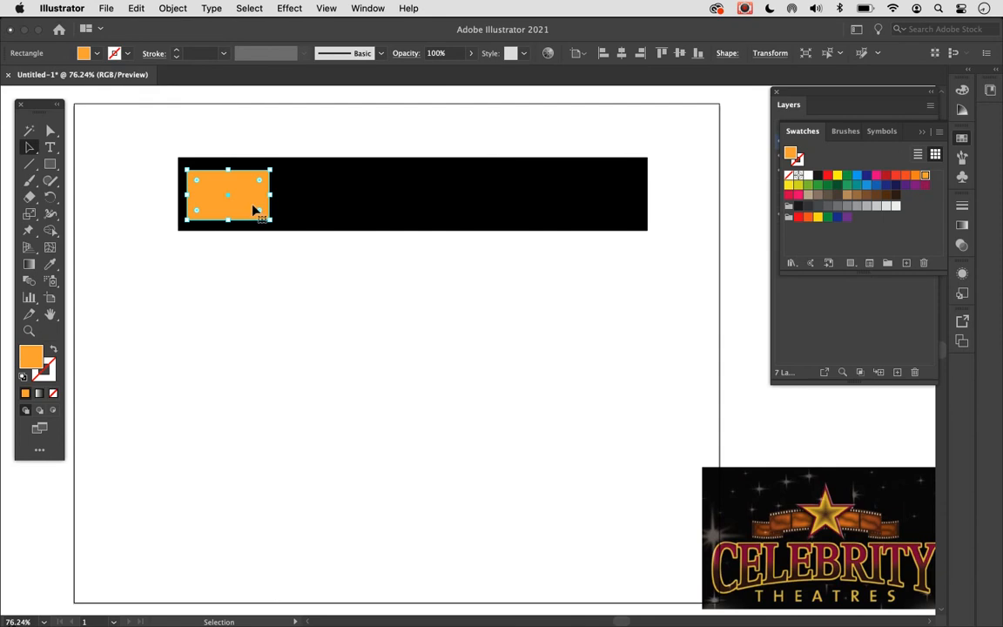
{"action": "key", "text": "alt"}
{"action": "scroll", "coordinate": [250, 208], "scroll_direction": "down", "scroll_amount": 3}
{"action": "scroll", "coordinate": [251, 207], "scroll_direction": "up", "scroll_amount": 2}
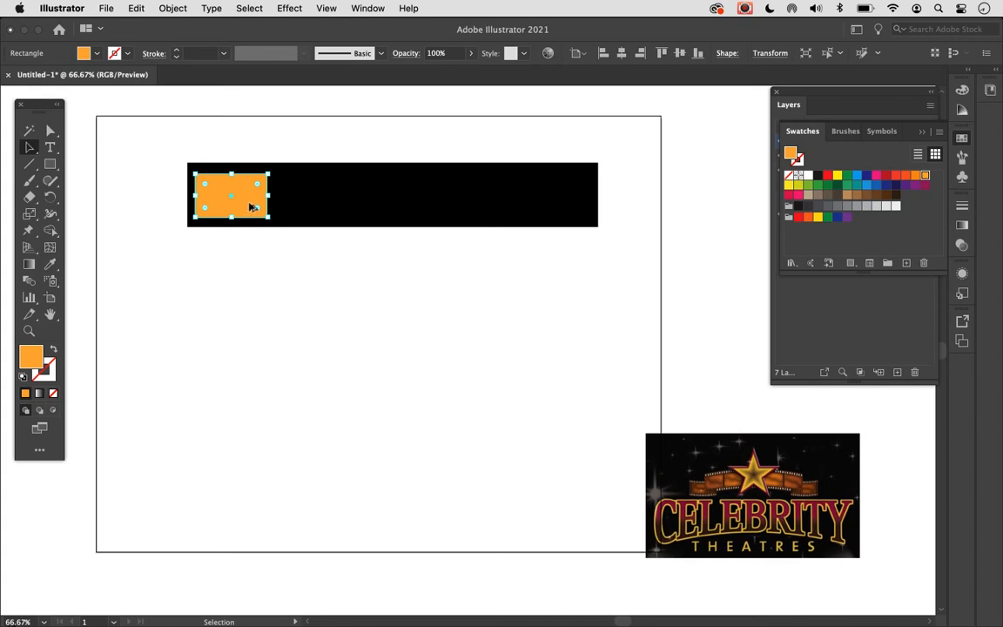
{"action": "left_click_drag", "start_coordinate": [251, 207], "coordinate": [330, 201]}
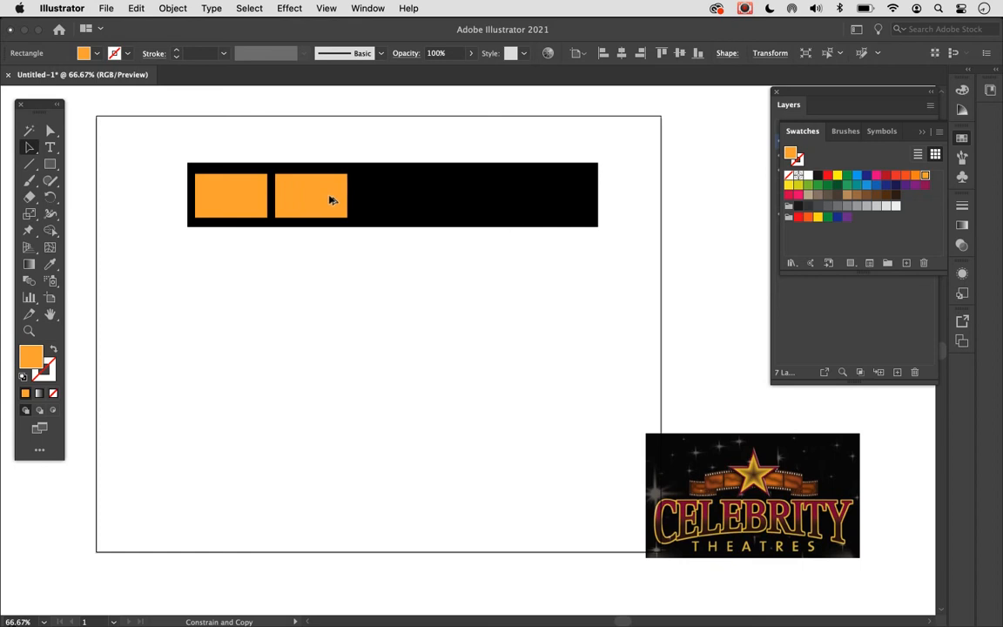
{"action": "left_click_drag", "start_coordinate": [329, 200], "coordinate": [329, 201]}
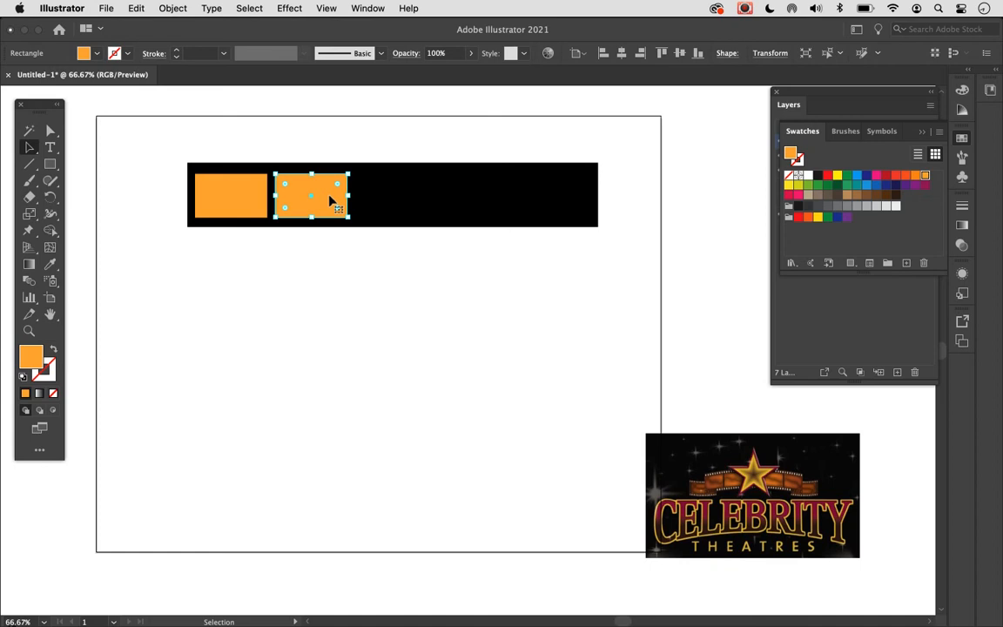
- Repeat the frame duplication three more times to fill the black bar with five orange frames, and deselect
{"action": "key", "text": "super+d"}
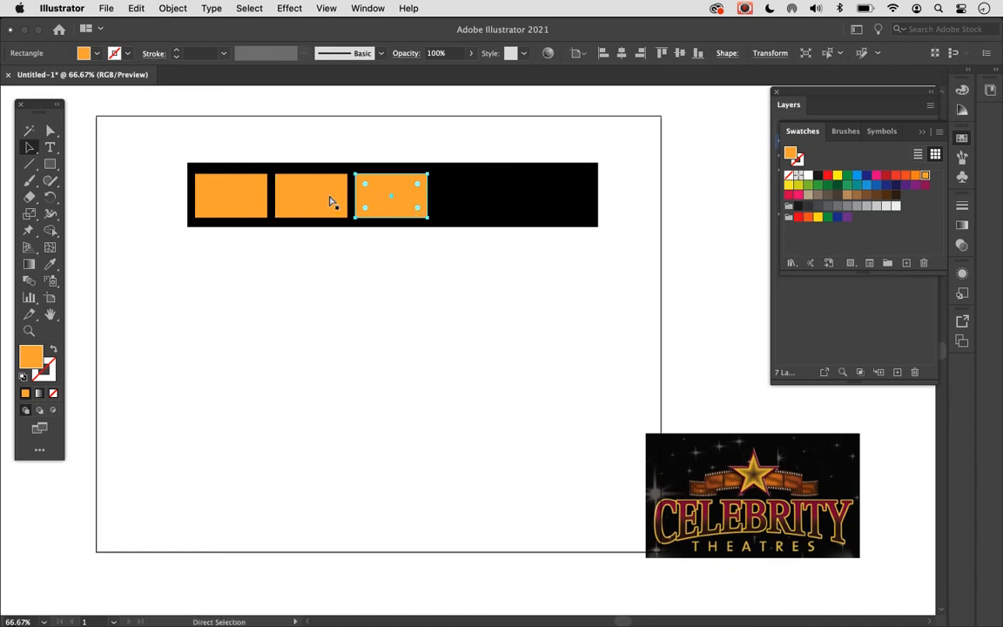
{"action": "key", "text": "super+d"}
{"action": "key", "text": "super+d"}
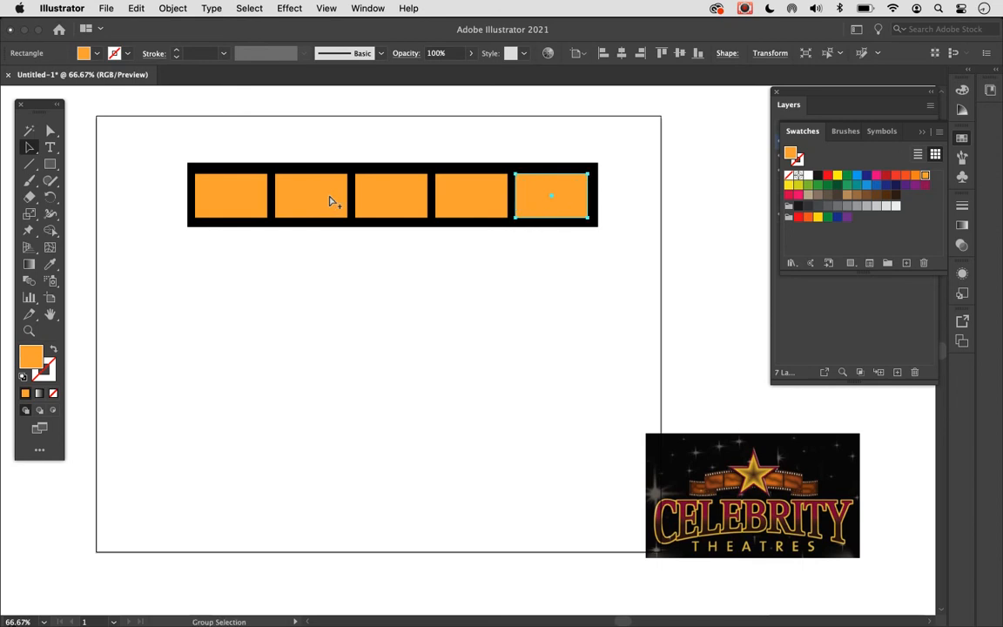
{"action": "left_click", "coordinate": [316, 269]}
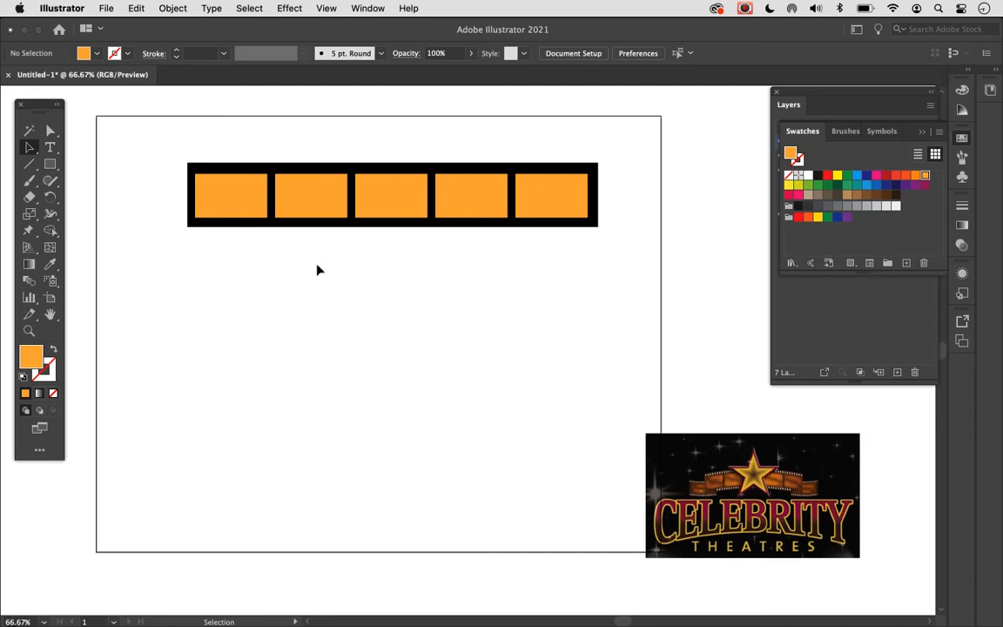
- Select the black bar with all five orange frames and align them by their vertical centers
{"action": "key", "text": "super+equal"}
{"action": "key", "text": "super+equal"}
{"action": "key", "text": "super+equal"}
{"action": "scroll", "coordinate": [317, 270], "scroll_direction": "up", "scroll_amount": 5}
{"action": "scroll", "coordinate": [318, 270], "scroll_direction": "right", "scroll_amount": 1}
{"action": "scroll", "coordinate": [318, 270], "scroll_direction": "left", "scroll_amount": 4}
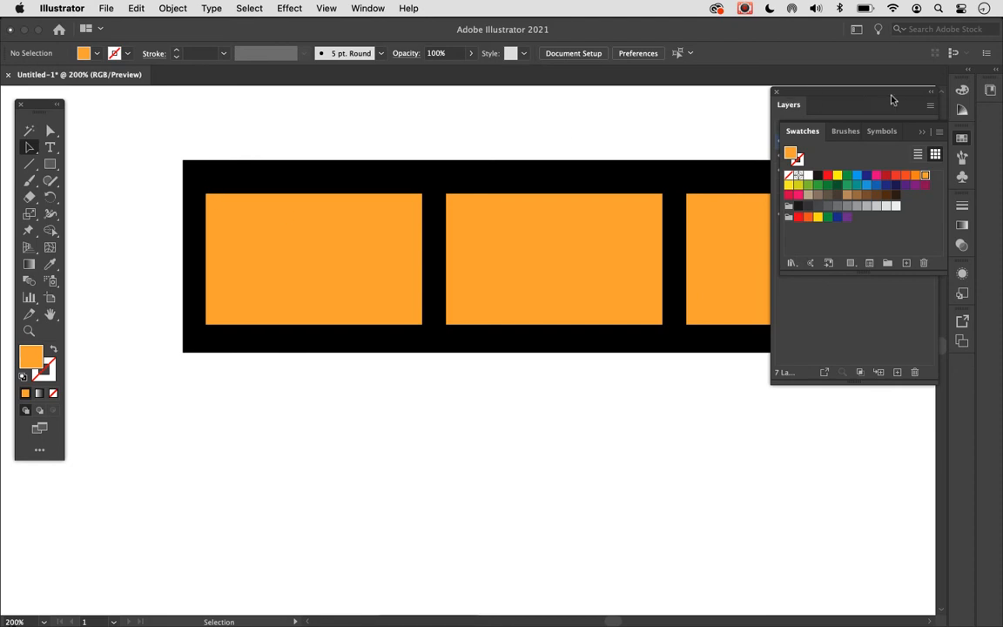
{"action": "key", "text": "super+minus"}
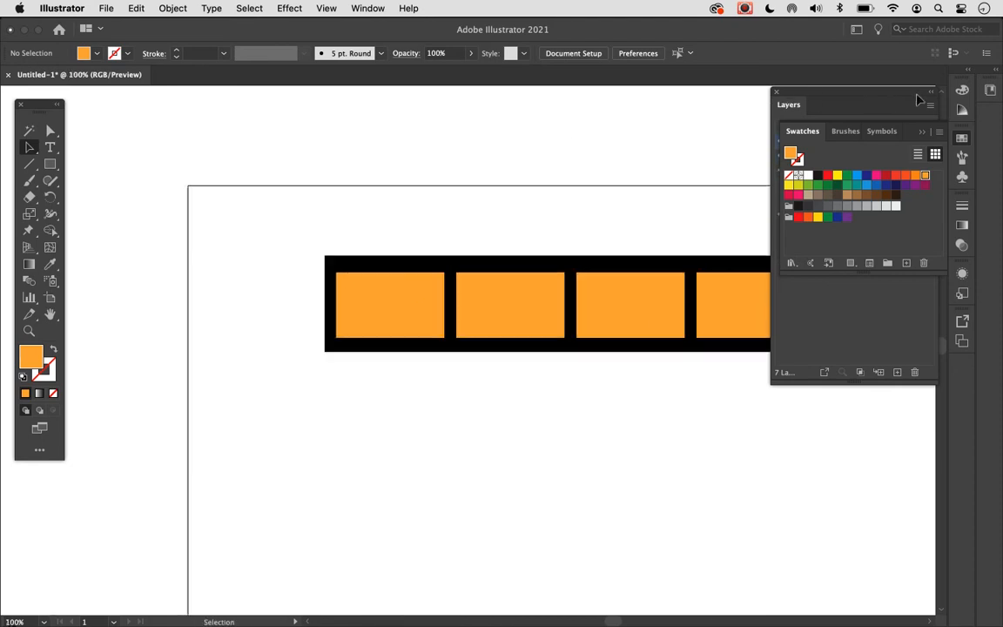
{"action": "scroll", "coordinate": [600, 228], "scroll_direction": "right", "scroll_amount": 5}
{"action": "left_click_drag", "start_coordinate": [205, 216], "coordinate": [815, 396]}
{"action": "scroll", "coordinate": [692, 389], "scroll_direction": "right", "scroll_amount": 5}
{"action": "scroll", "coordinate": [692, 389], "scroll_direction": "down", "scroll_amount": 2}
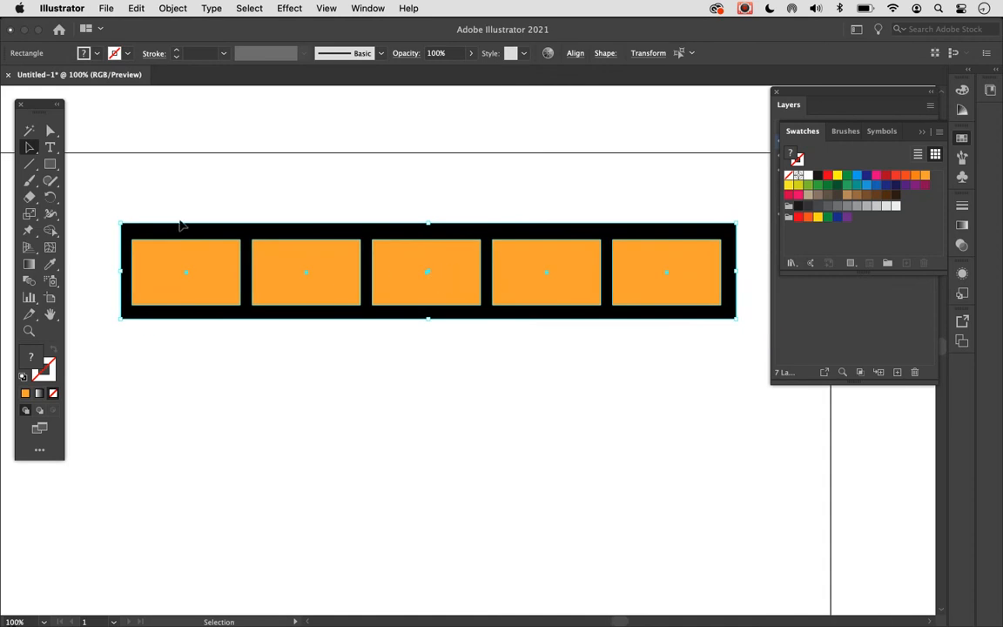
{"action": "left_click_drag", "start_coordinate": [105, 204], "coordinate": [764, 357]}
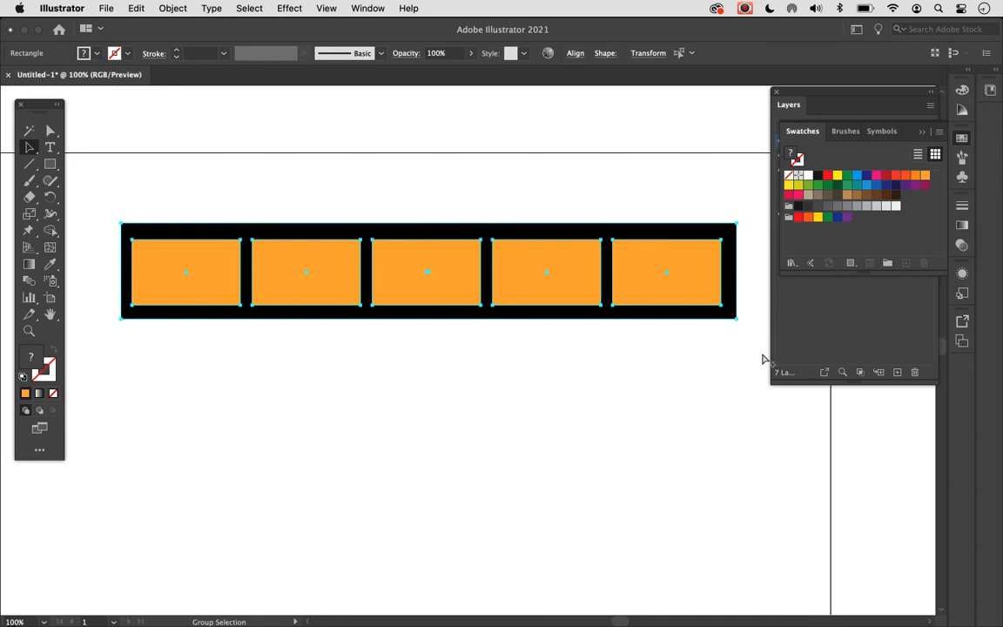
{"action": "scroll", "coordinate": [632, 365], "scroll_direction": "left", "scroll_amount": 5}
{"action": "scroll", "coordinate": [632, 365], "scroll_direction": "up", "scroll_amount": 1}
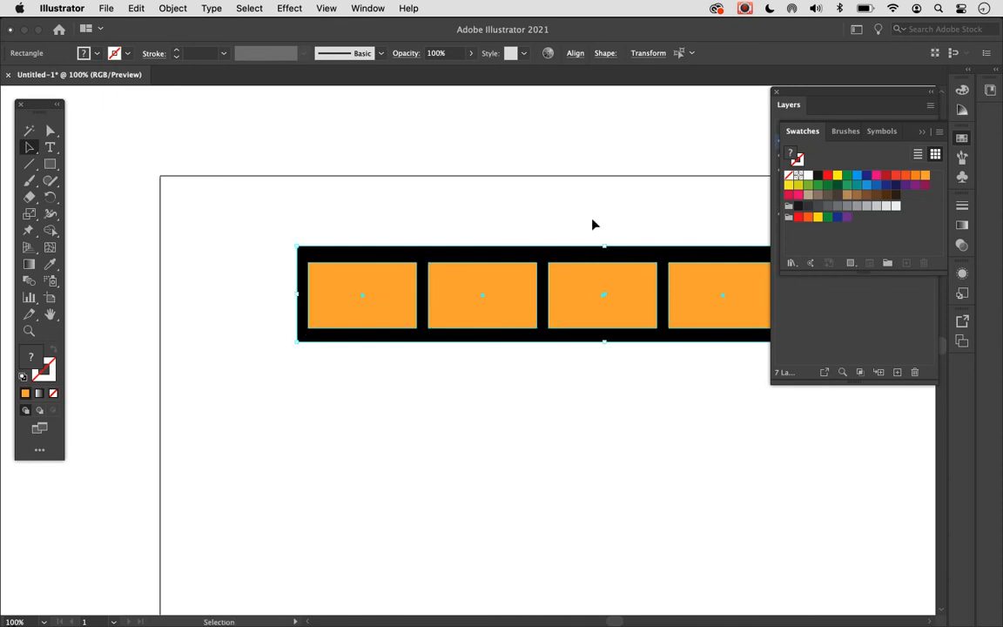
{"action": "left_click", "coordinate": [574, 54]}
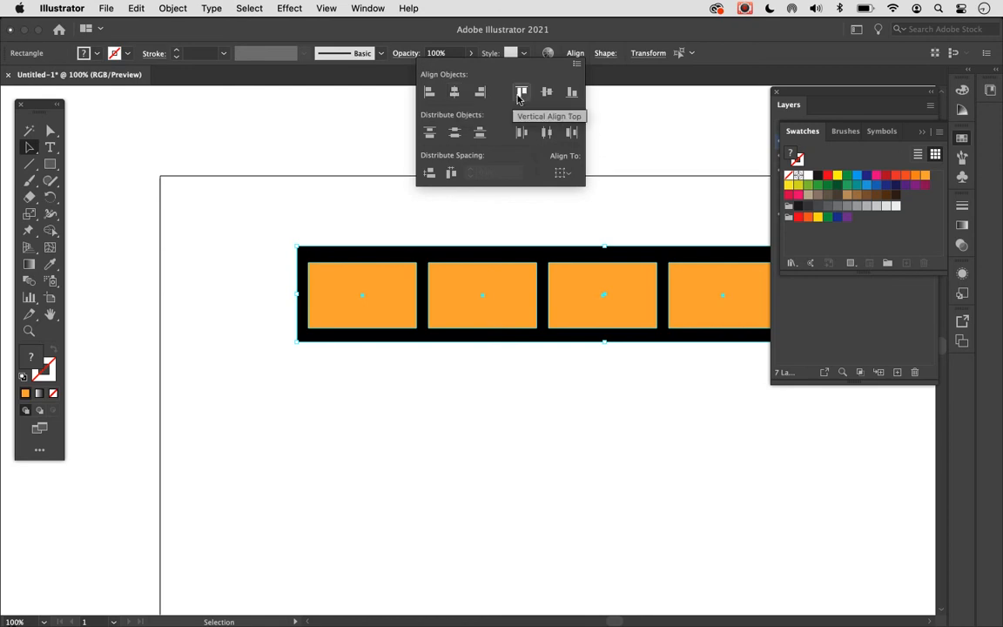
{"action": "left_click", "coordinate": [545, 93]}
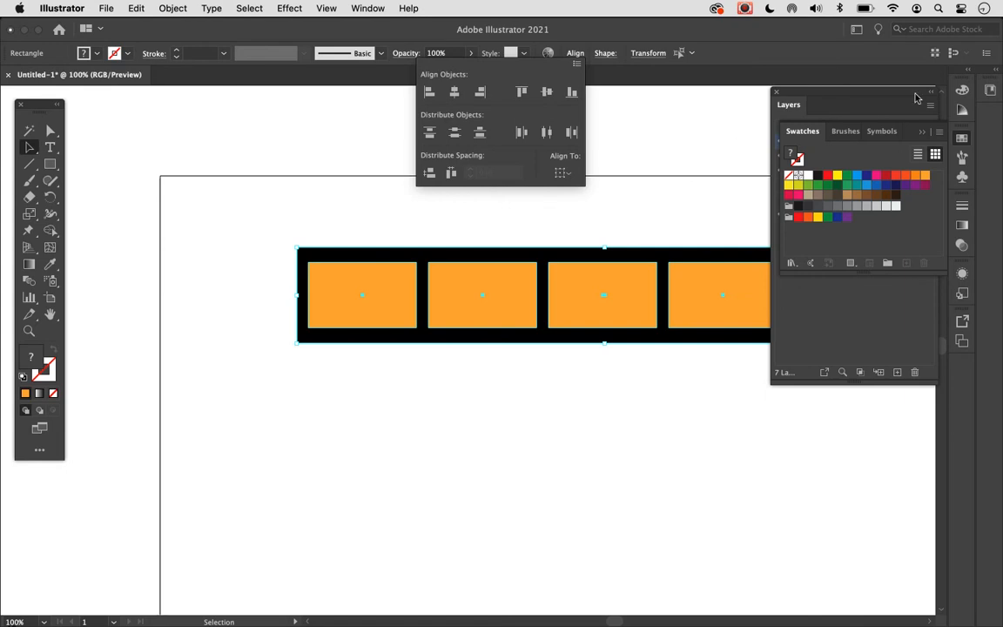
- Collapse the Layers panel and move the whole film strip left, closer to the artboard's left edge
{"action": "left_click", "coordinate": [835, 91]}
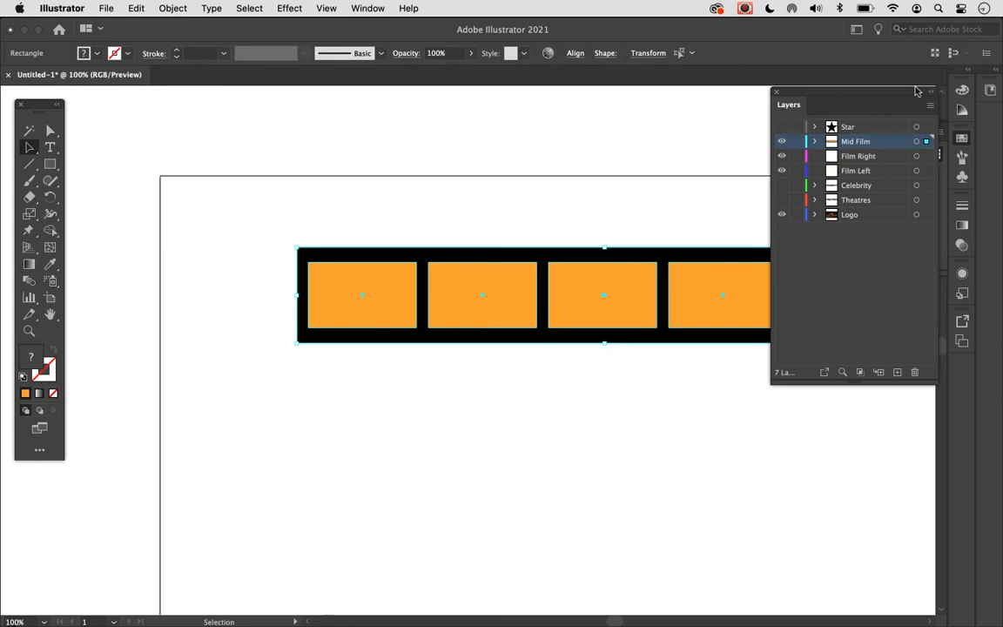
{"action": "left_click", "coordinate": [931, 92]}
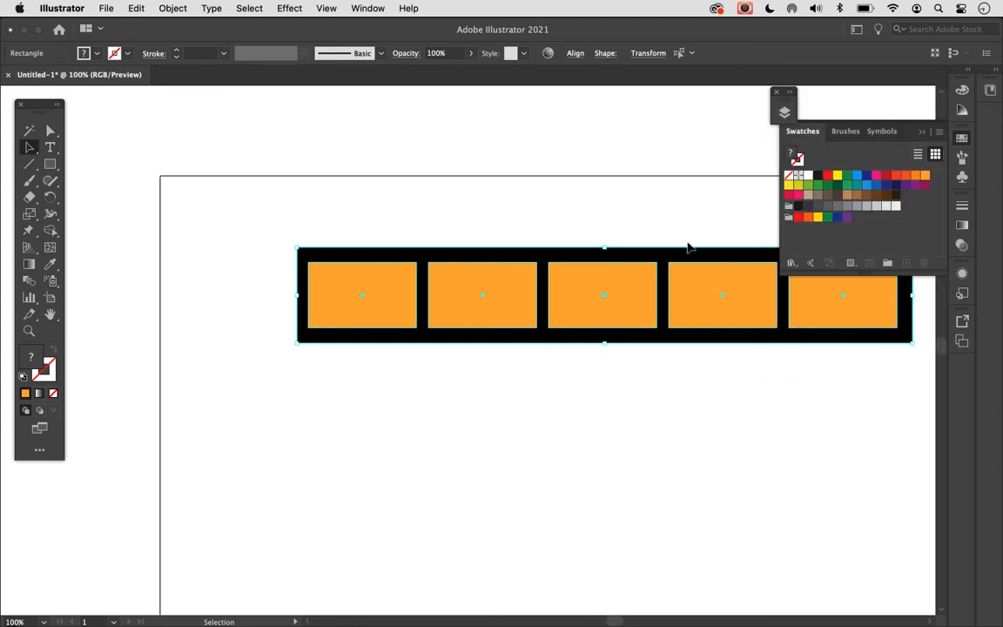
{"action": "left_click_drag", "start_coordinate": [692, 254], "coordinate": [590, 251]}
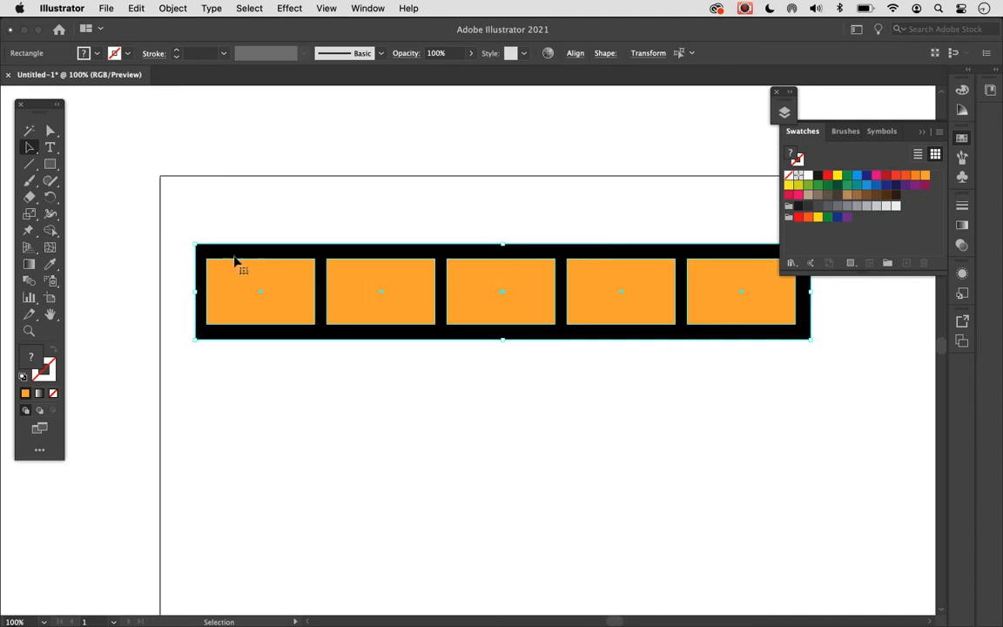
- Reselect the bar and its frames at the new position and apply Vertical Align Center again
{"action": "left_click", "coordinate": [180, 249]}
{"action": "left_click_drag", "start_coordinate": [181, 244], "coordinate": [846, 357]}
{"action": "left_click", "coordinate": [575, 55]}
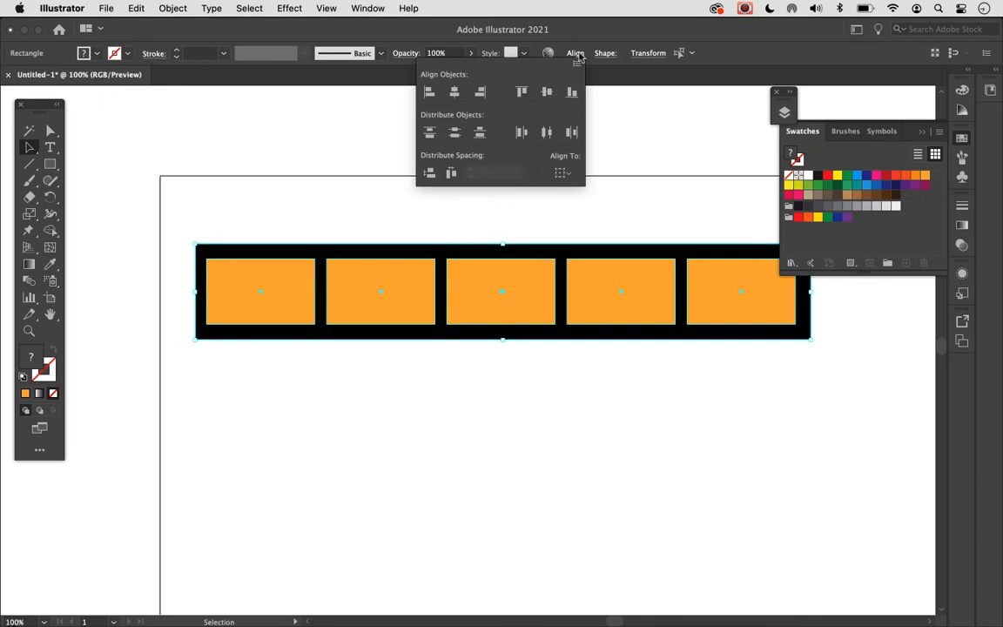
{"action": "left_click", "coordinate": [546, 93]}
- Try Horizontal Align Center on the bar and all frames, undo it and deselect
{"action": "left_click", "coordinate": [454, 93]}
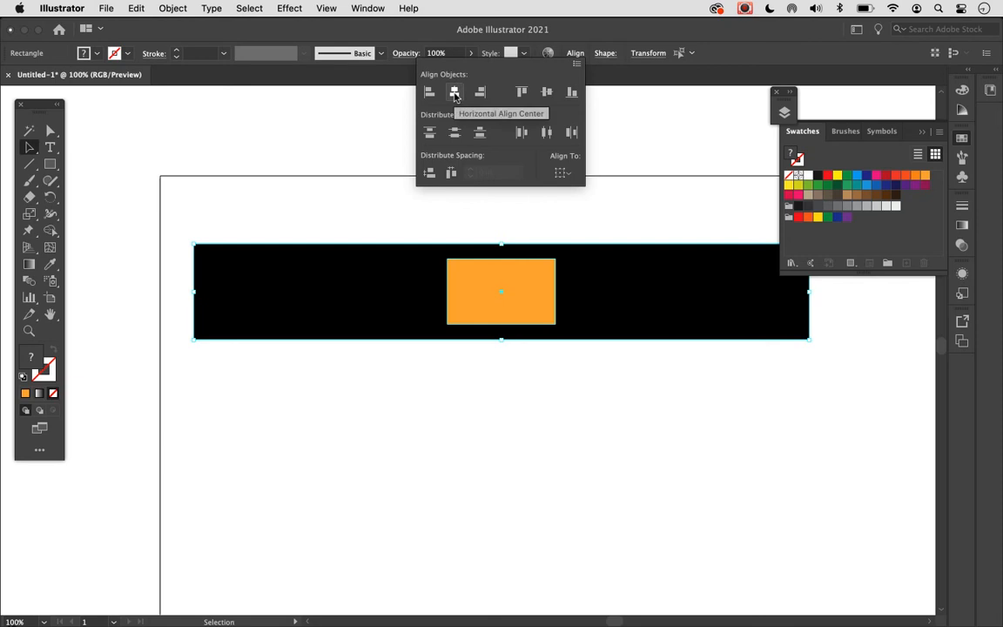
{"action": "key", "text": "ctrl+z"}
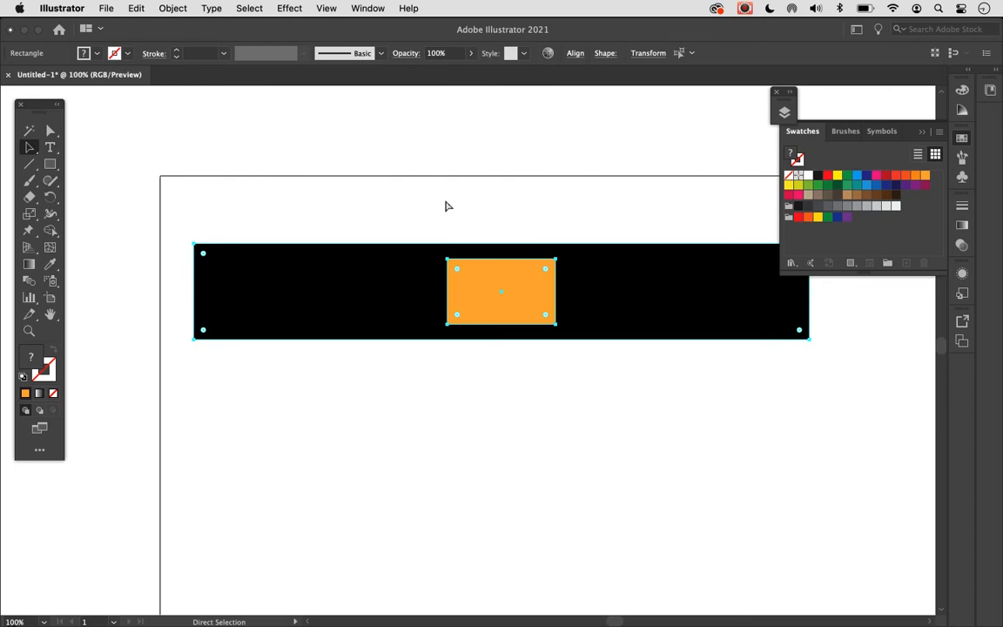
{"action": "left_click", "coordinate": [444, 206]}
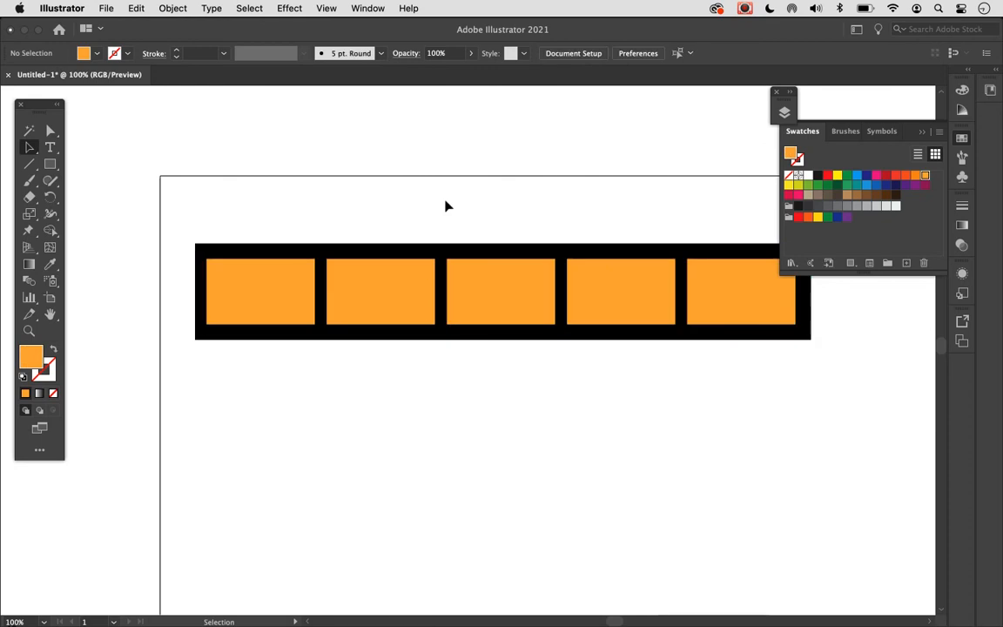
- Collapse the Swatches panel and draw a small upright orange rectangle inside the black bar's upper-left corner as a sprocket hole
{"action": "left_click", "coordinate": [923, 133]}
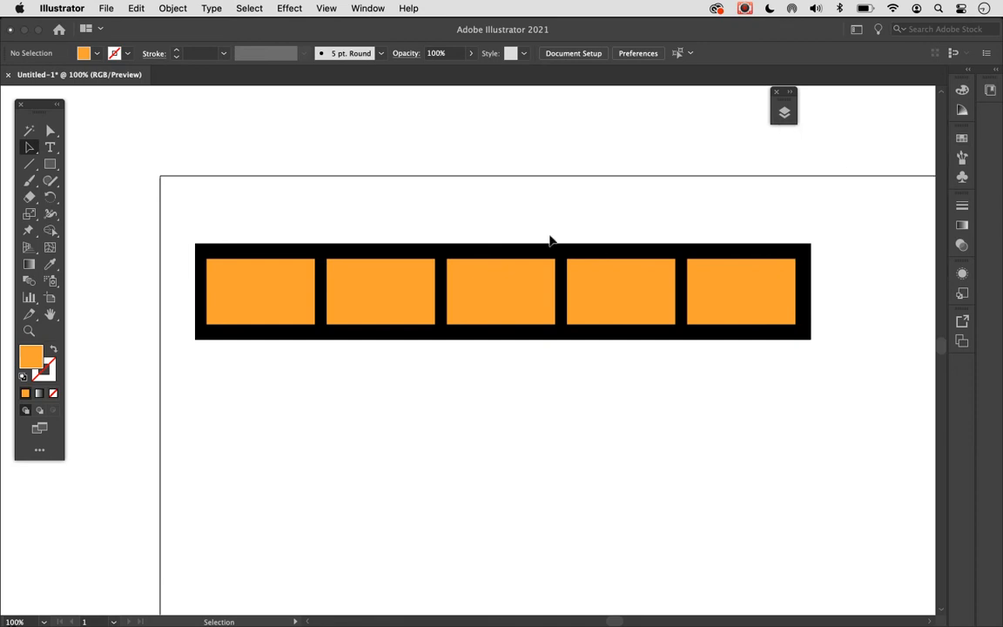
{"action": "mouse_move", "coordinate": [155, 196]}
{"action": "left_mouse_down"}
{"action": "mouse_move", "coordinate": [421, 352]}
{"action": "mouse_move", "coordinate": [247, 252]}
{"action": "mouse_move", "coordinate": [318, 345]}
{"action": "mouse_move", "coordinate": [494, 384]}
{"action": "mouse_move", "coordinate": [435, 373]}
{"action": "mouse_move", "coordinate": [170, 197]}
{"action": "left_mouse_up"}
{"action": "key", "text": "super+equal"}
{"action": "key", "text": "super+equal"}
{"action": "key", "text": "super+equal"}
{"action": "key", "text": "super+equal"}
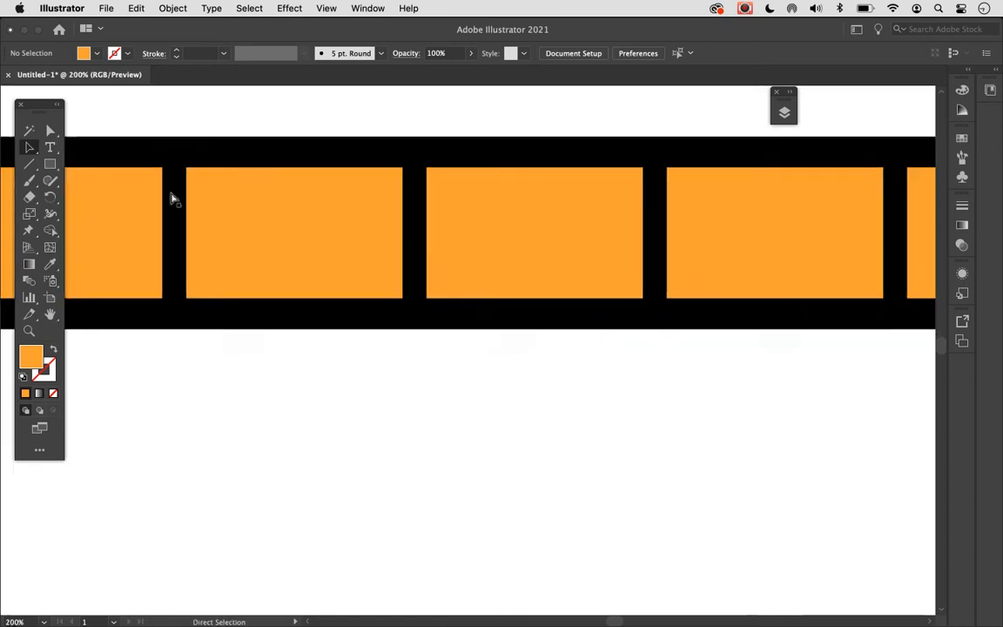
{"action": "scroll", "coordinate": [170, 200], "scroll_direction": "up", "scroll_amount": 4}
{"action": "scroll", "coordinate": [171, 200], "scroll_direction": "left", "scroll_amount": 7}
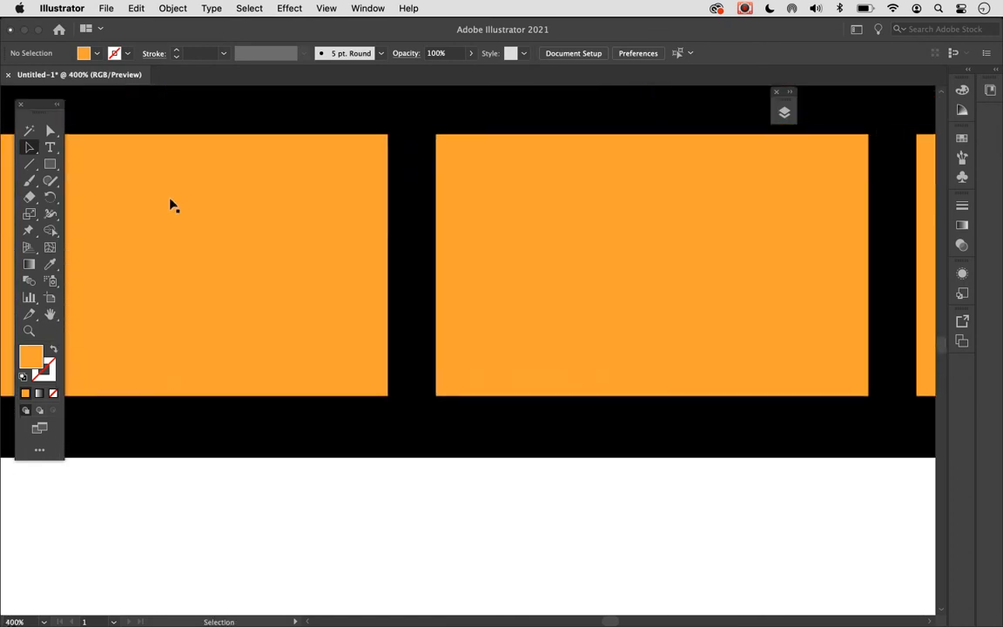
{"action": "scroll", "coordinate": [171, 205], "scroll_direction": "left", "scroll_amount": 4}
{"action": "scroll", "coordinate": [171, 205], "scroll_direction": "up", "scroll_amount": 2}
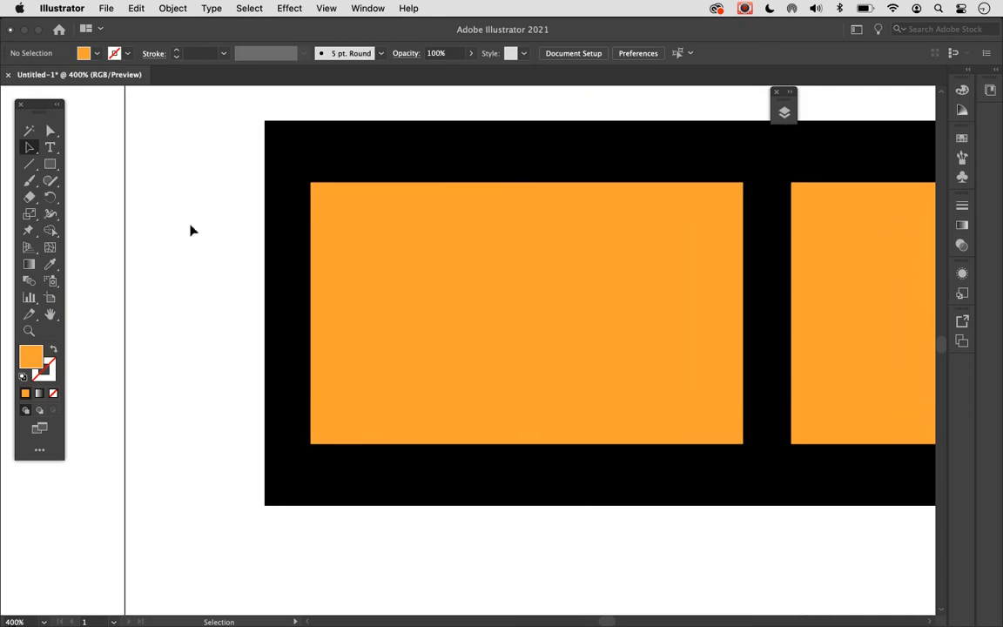
{"action": "left_click", "coordinate": [50, 164]}
{"action": "mouse_move", "coordinate": [274, 130]}
{"action": "left_mouse_down"}
{"action": "mouse_move", "coordinate": [273, 168]}
{"action": "mouse_move", "coordinate": [294, 167]}
{"action": "left_mouse_up"}
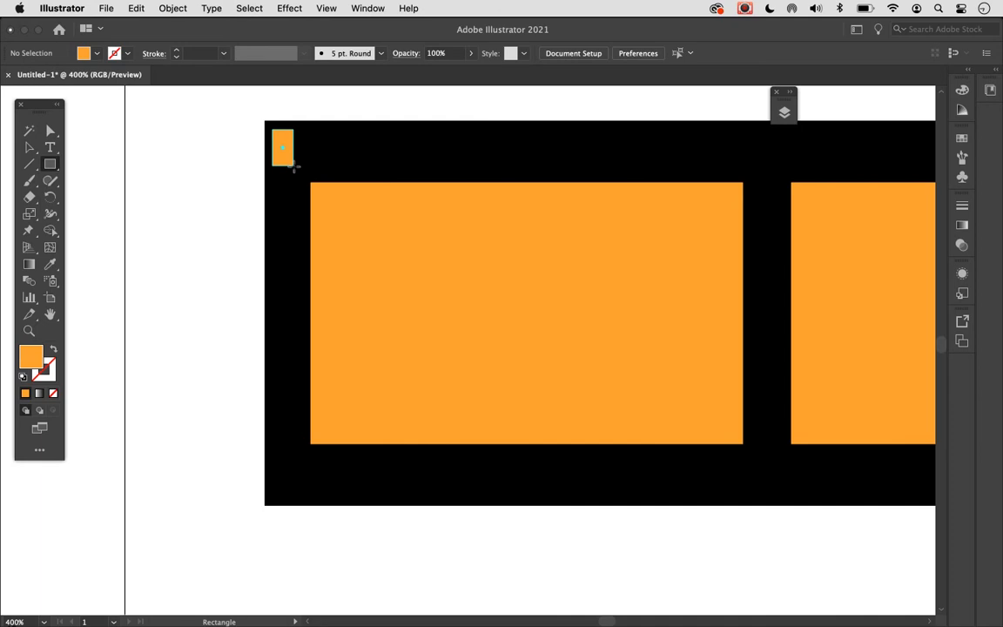
{"action": "left_click_drag", "start_coordinate": [294, 167], "coordinate": [295, 167]}
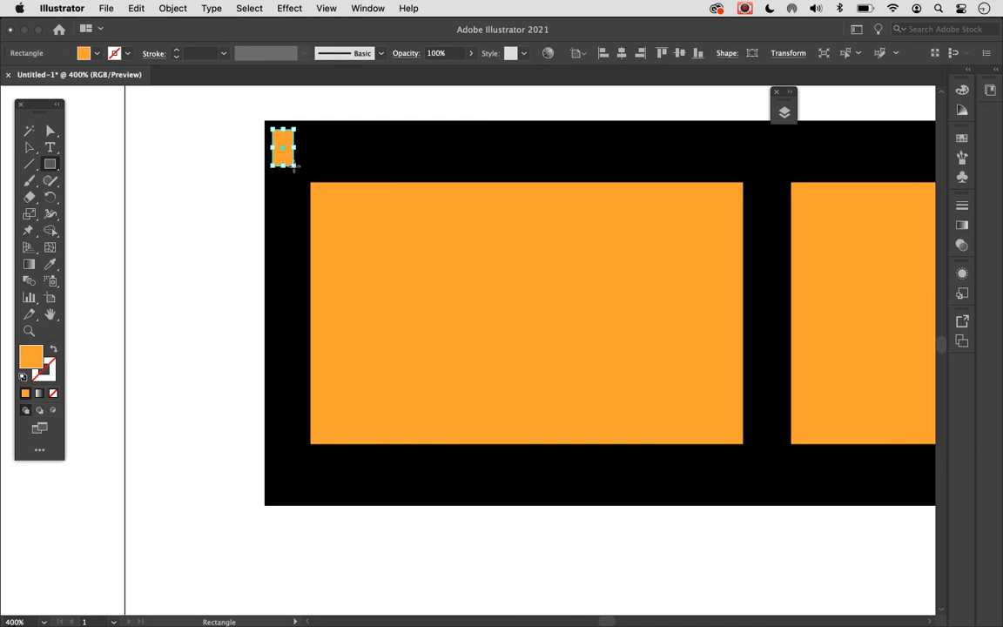
- Move the sprocket hole so it overlaps the bar's left edge, duplicate it straight down to the lower-left corner and deselect
{"action": "left_click", "coordinate": [29, 146]}
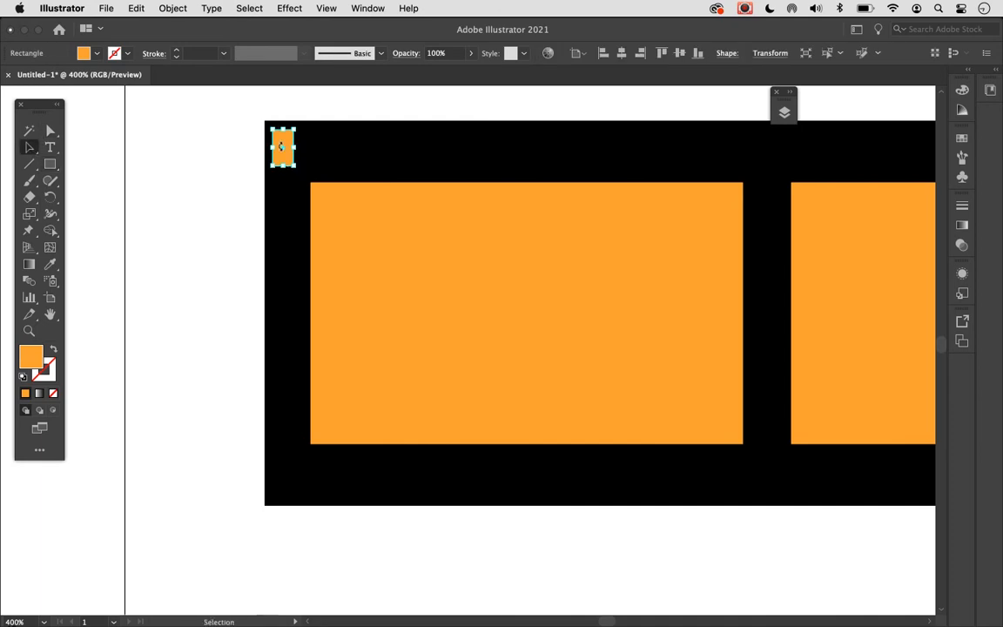
{"action": "left_click_drag", "start_coordinate": [281, 153], "coordinate": [271, 153]}
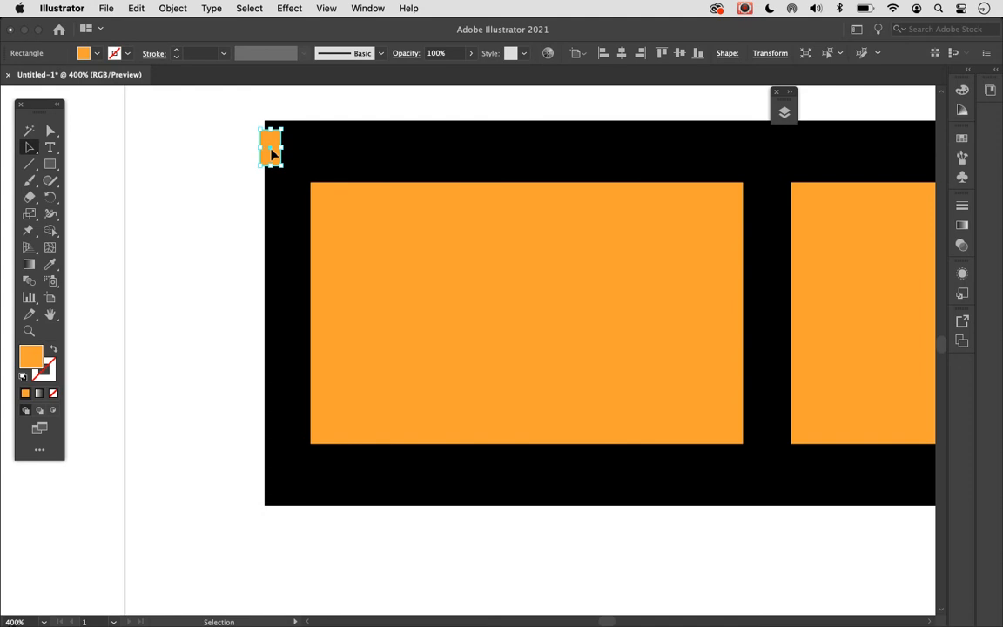
{"action": "left_click", "coordinate": [233, 306]}
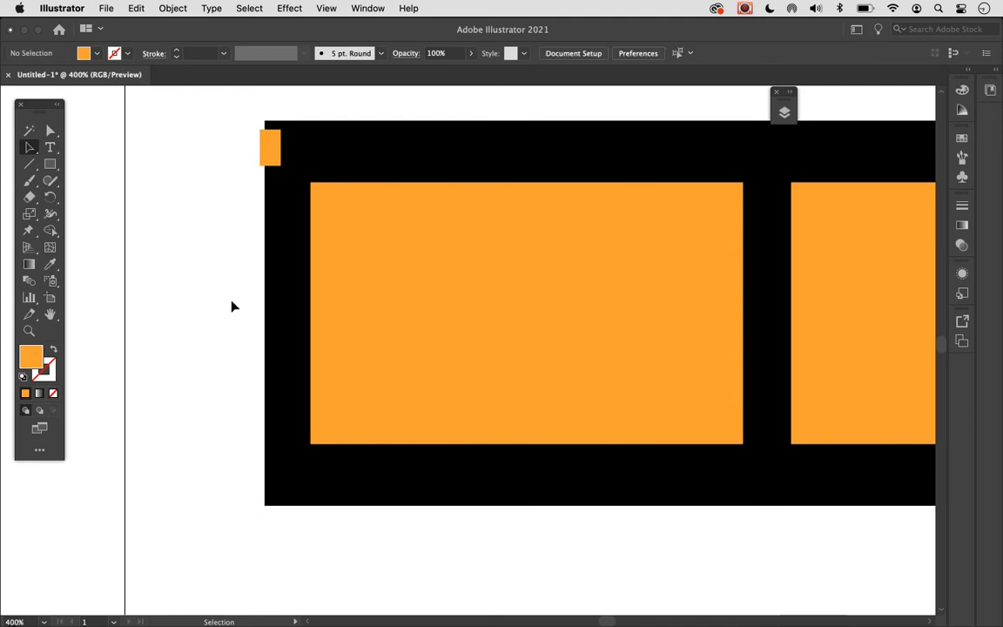
{"action": "left_click", "coordinate": [272, 152]}
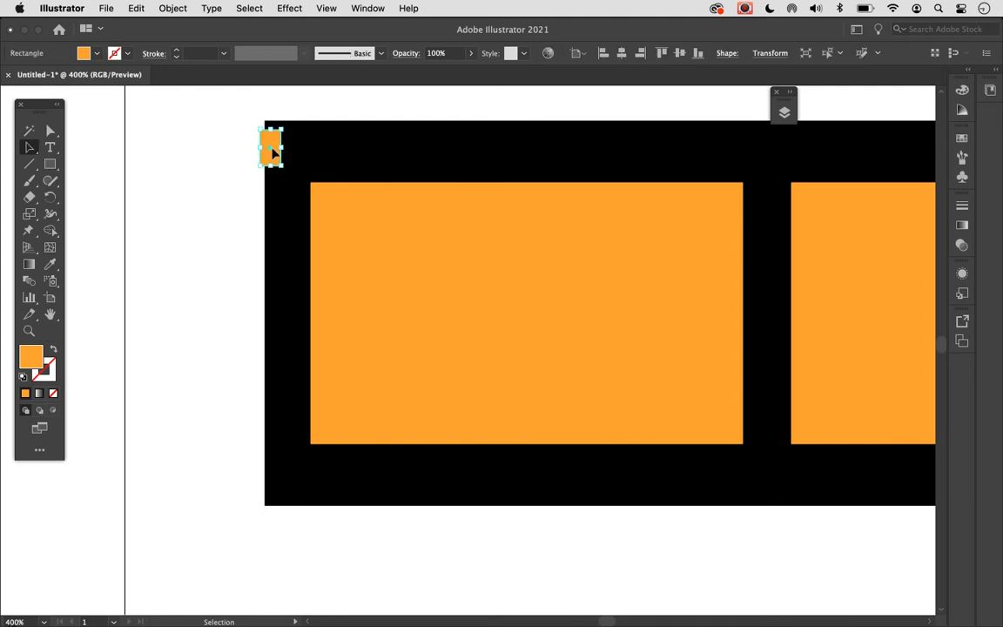
{"action": "left_click_drag", "start_coordinate": [273, 152], "coordinate": [278, 484]}
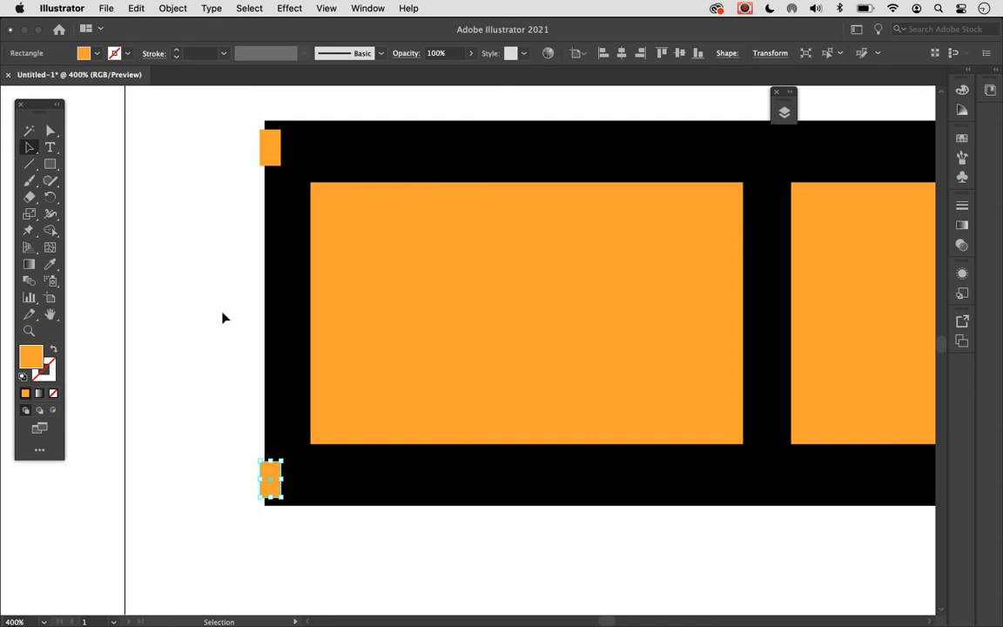
{"action": "left_click", "coordinate": [204, 508]}
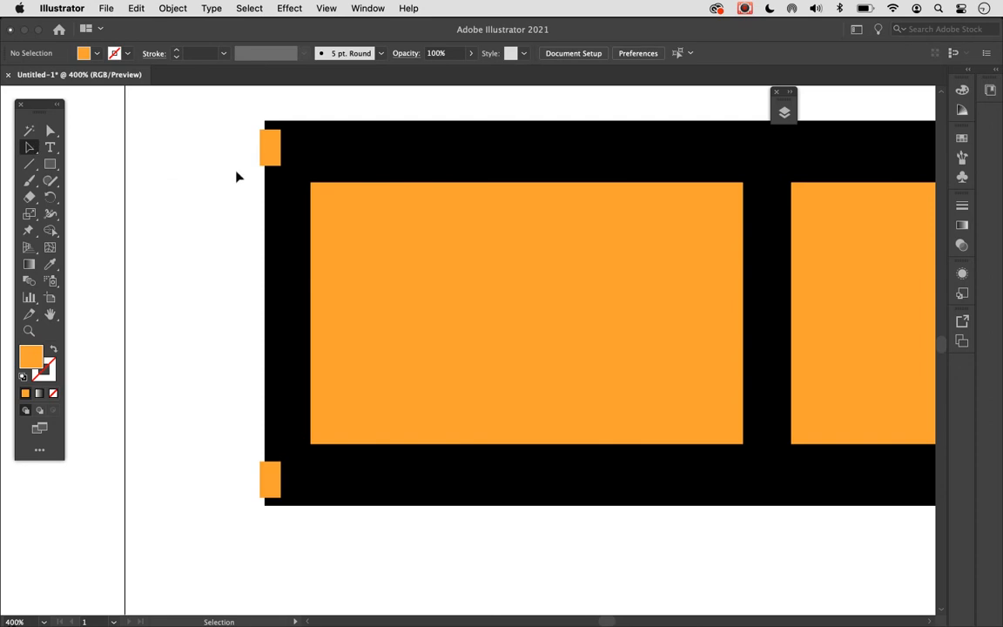
- Select both sprocket holes and duplicate the pair straight to the right, leaving a narrow gap
{"action": "left_click", "coordinate": [271, 158]}
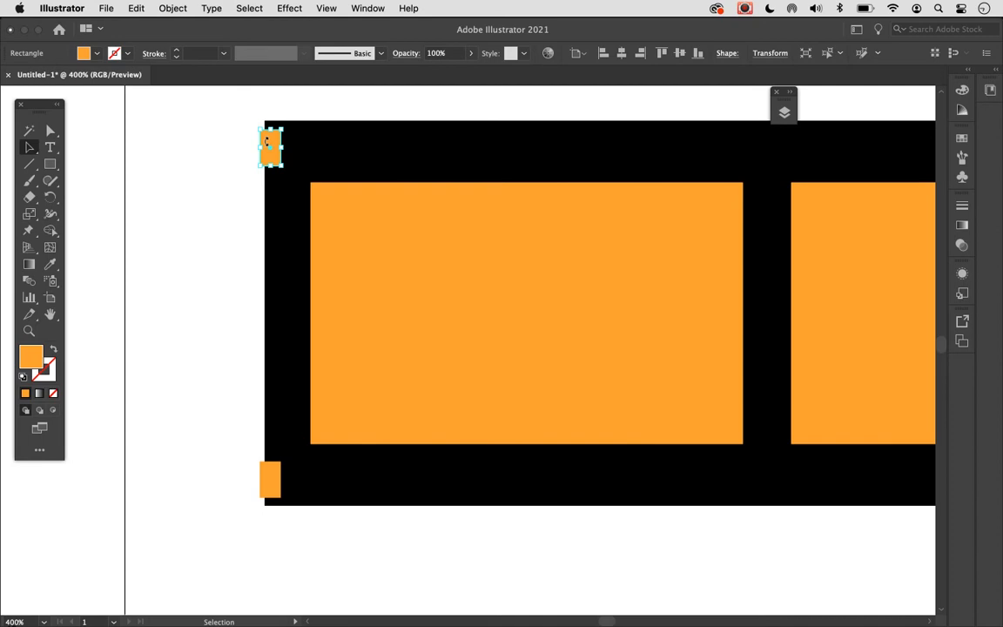
{"action": "left_click", "coordinate": [271, 484], "text": "shift"}
{"action": "left_click", "coordinate": [271, 487], "text": "shift"}
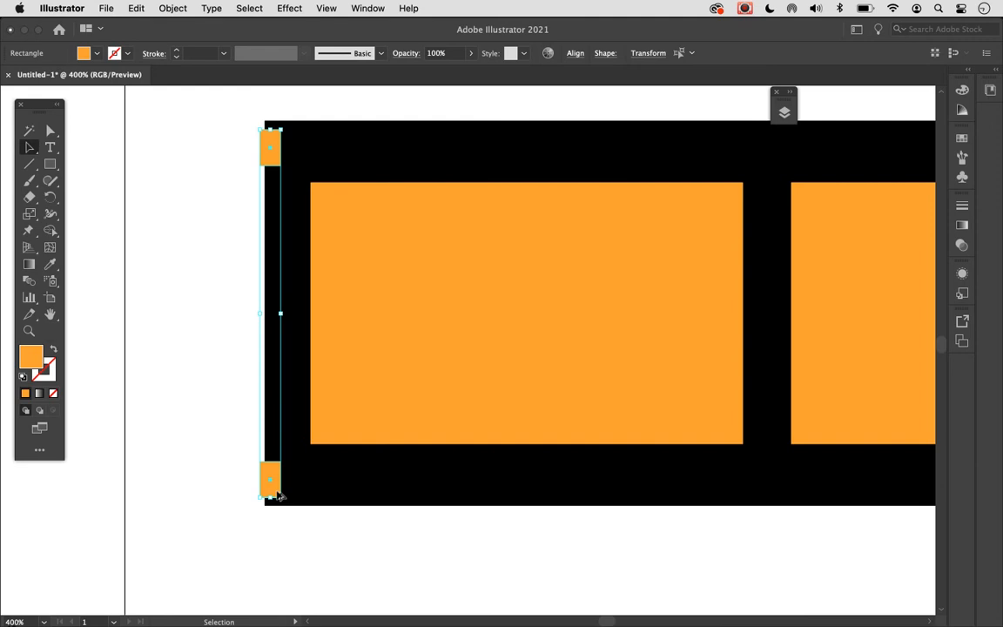
{"action": "left_click_drag", "start_coordinate": [286, 492], "coordinate": [311, 490], "text": "alt"}
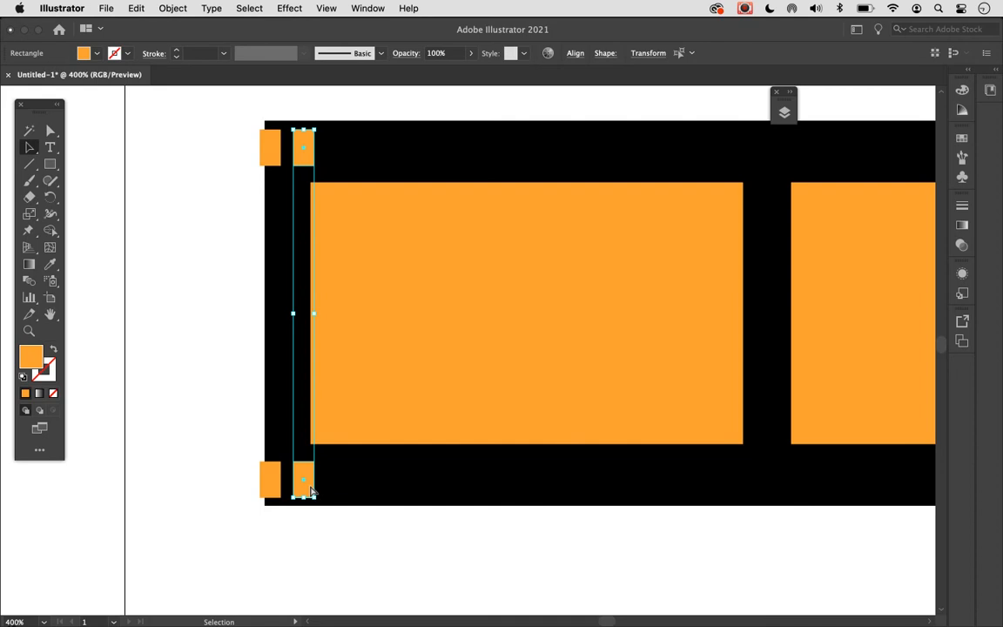
- Repeat the sprocket-hole pair duplication at the same spacing along the whole black bar to its right end and deselect
{"action": "key", "text": "super+0"}
{"action": "key", "text": "v"}
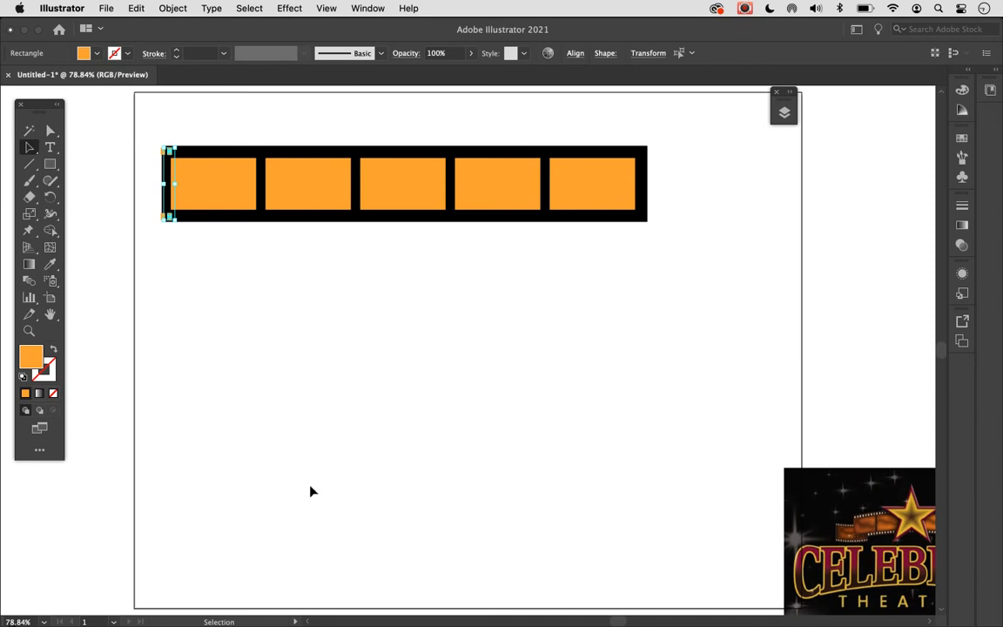
{"action": "key", "text": "super+d"}
{"action": "key", "text": "super+d"}
{"action": "key", "text": "super+d"}
{"action": "key", "text": "super+d"}
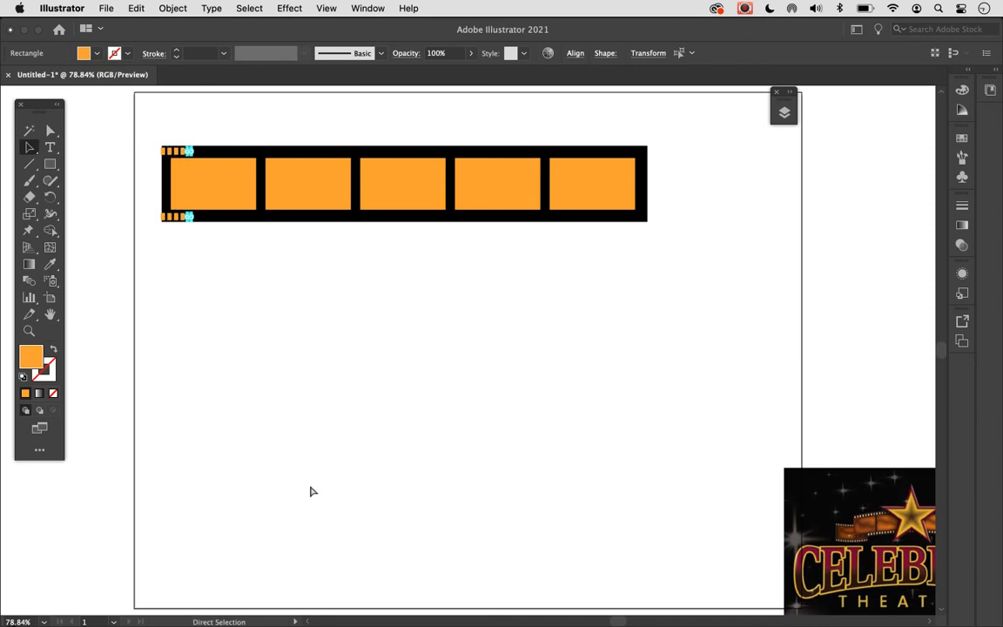
{"action": "key", "text": "super+d"}
{"action": "key", "text": "super+d"}
{"action": "key", "text": "super+d"}
{"action": "key", "text": "super+d"}
{"action": "key", "text": "super+d"}
{"action": "key", "text": "super+d"}
{"action": "key", "text": "super+d"}
{"action": "key", "text": "super+d"}
{"action": "key", "text": "super+d"}
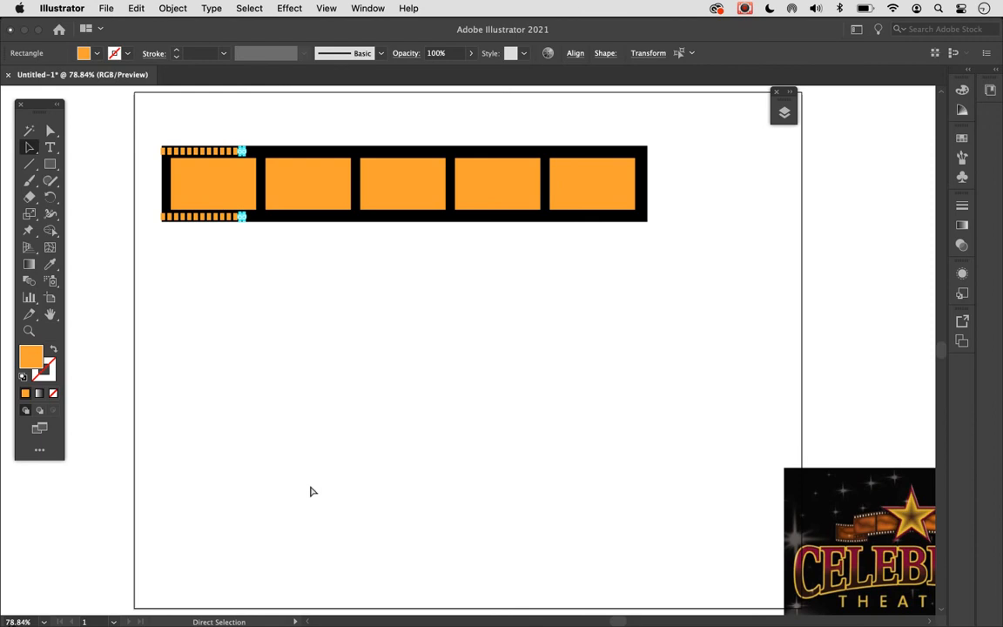
{"action": "key", "text": "super+d"}
{"action": "key", "text": "super+d"}
{"action": "key", "text": "super+d"}
{"action": "key", "text": "super+d"}
{"action": "key", "text": "super+d"}
{"action": "key", "text": "super+d"}
{"action": "key", "text": "super+d"}
{"action": "key", "text": "super+d"}
{"action": "key", "text": "super+d"}
{"action": "key", "text": "super+d"}
{"action": "key", "text": "super+d"}
{"action": "key", "text": "super+d"}
{"action": "key", "text": "super+d"}
{"action": "key", "text": "super+d"}
{"action": "key", "text": "super+d"}
{"action": "key", "text": "super+d"}
{"action": "key", "text": "super+d"}
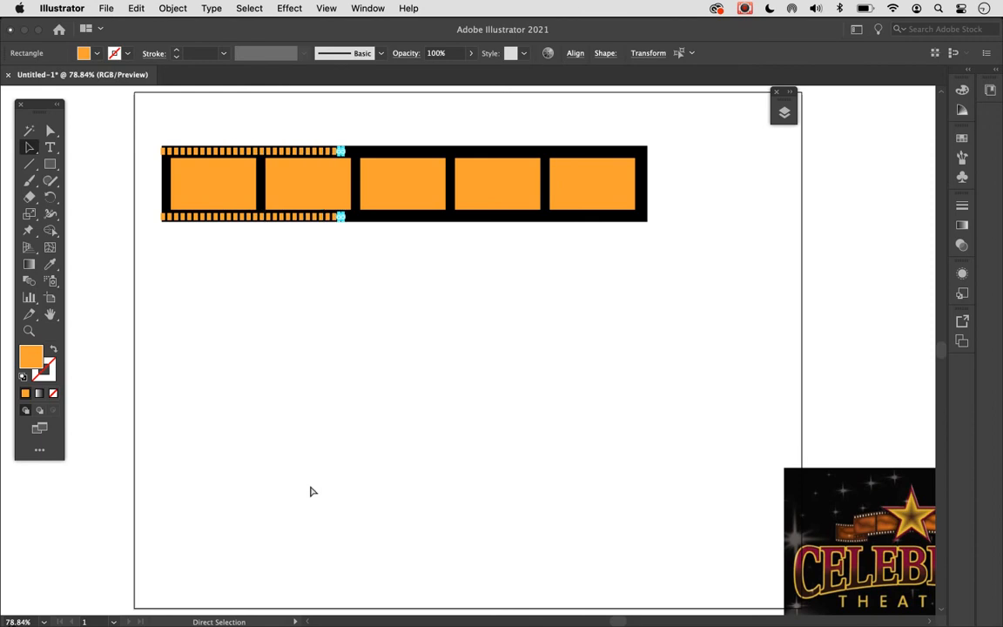
{"action": "key", "text": "super+d"}
{"action": "key", "text": "super+d"}
{"action": "key", "text": "super+d"}
{"action": "key", "text": "super+d"}
{"action": "key", "text": "super+d"}
{"action": "key", "text": "super+d"}
{"action": "key", "text": "super+d"}
{"action": "key", "text": "super+d"}
{"action": "key", "text": "super+d"}
{"action": "key", "text": "super+d"}
{"action": "key", "text": "super+d"}
{"action": "key", "text": "super+d"}
{"action": "key", "text": "super+d"}
{"action": "key", "text": "super+d"}
{"action": "key", "text": "super+d"}
{"action": "key", "text": "super+d"}
{"action": "key", "text": "super+d"}
{"action": "key", "text": "super+d"}
{"action": "key", "text": "super+d"}
{"action": "key", "text": "super+d"}
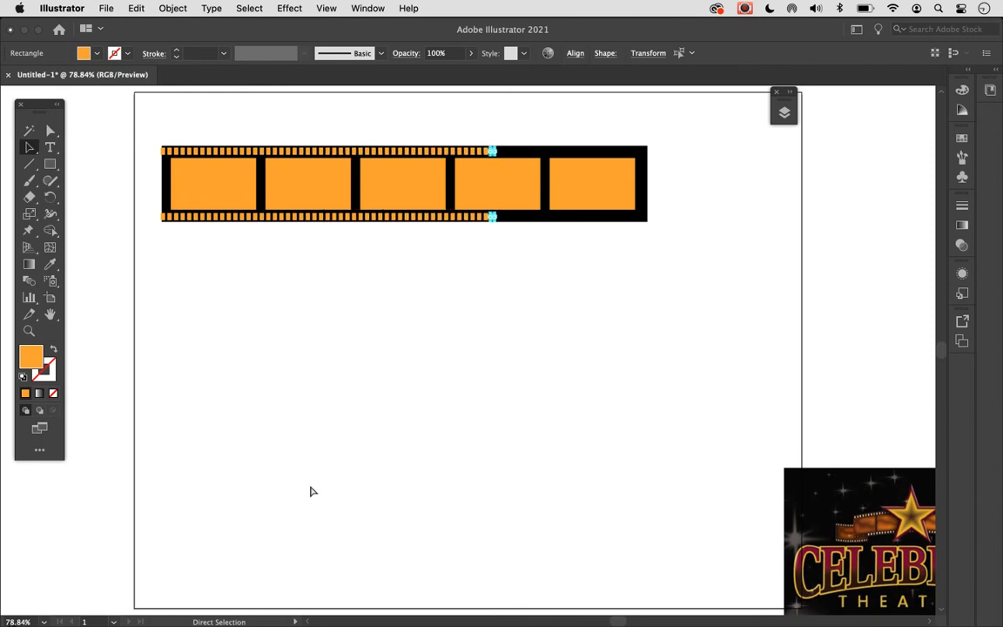
{"action": "key", "text": "super+d"}
{"action": "key", "text": "super+d"}
{"action": "key", "text": "super+d"}
{"action": "key", "text": "super+d"}
{"action": "key", "text": "super+d"}
{"action": "key", "text": "super+d"}
{"action": "key", "text": "super+d"}
{"action": "key", "text": "super+d"}
{"action": "key", "text": "super+d"}
{"action": "key", "text": "super+d"}
{"action": "key", "text": "super+d"}
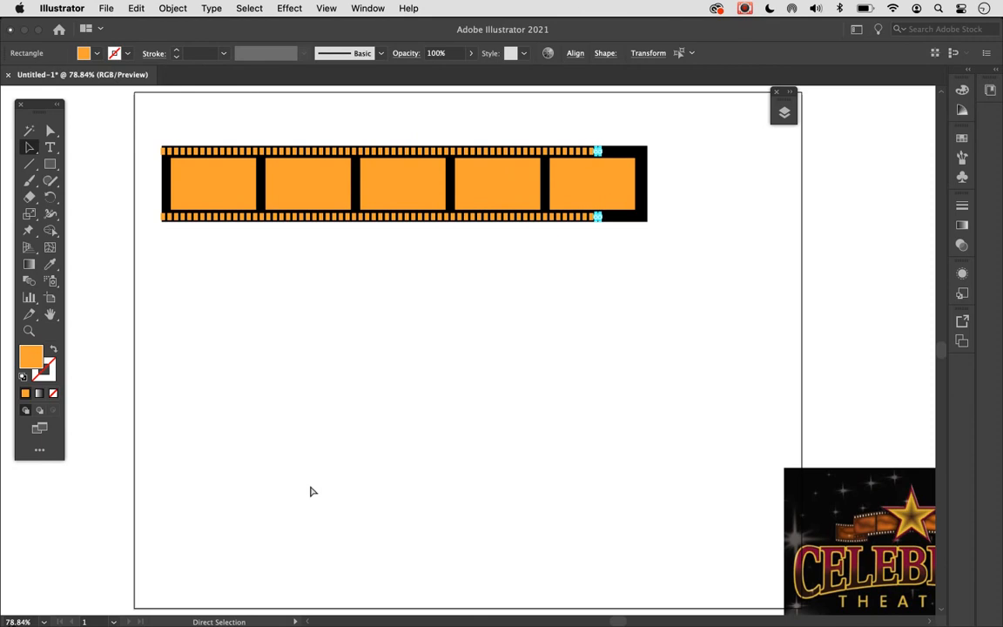
{"action": "key", "text": "super+d"}
{"action": "key", "text": "super+d"}
{"action": "key", "text": "super+d"}
{"action": "key", "text": "super+d"}
{"action": "key", "text": "super+d"}
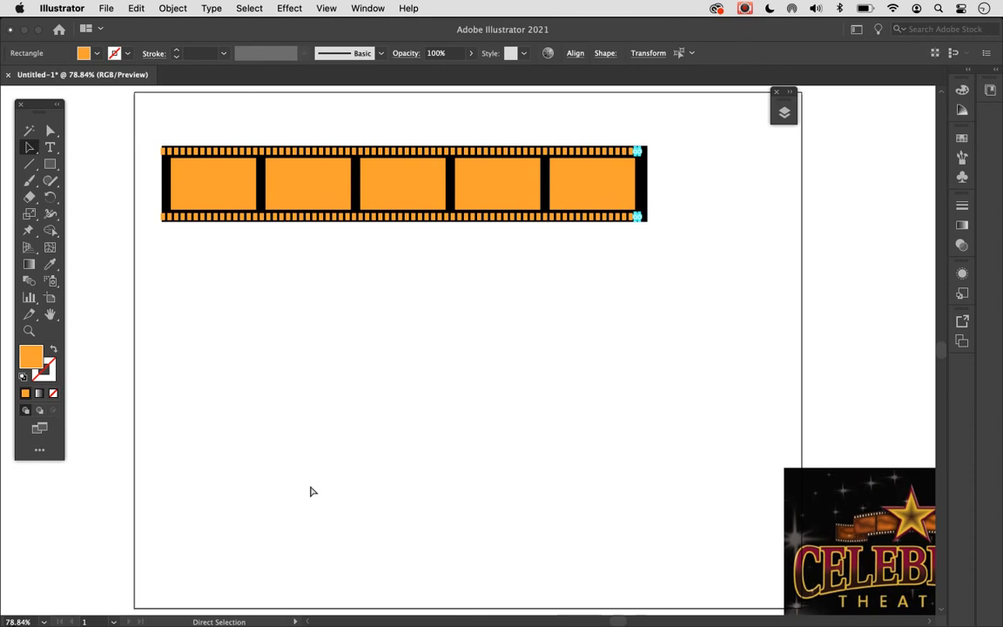
{"action": "key", "text": "v"}
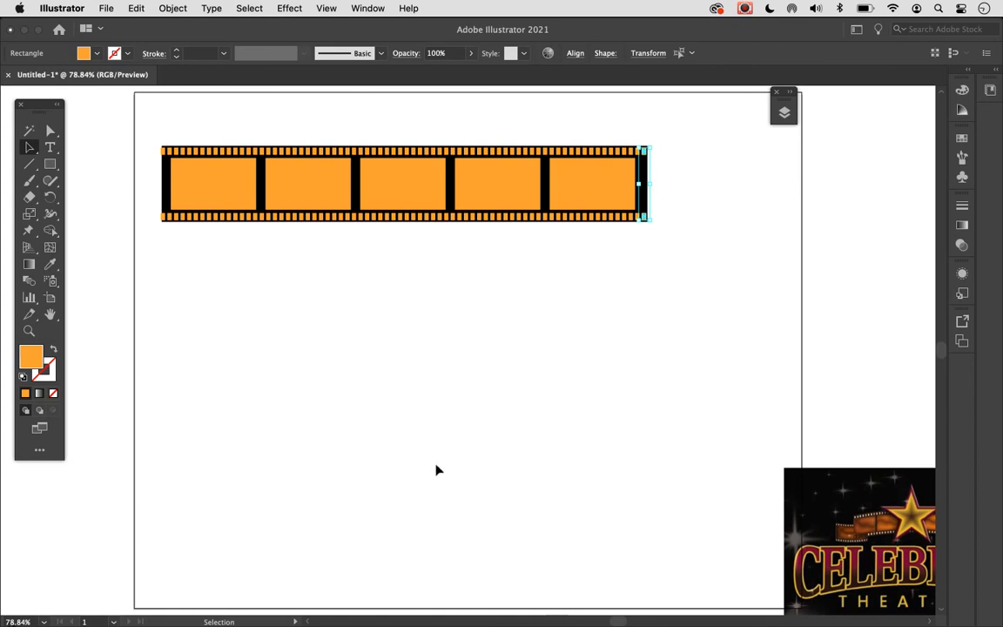
{"action": "left_click", "coordinate": [425, 433]}
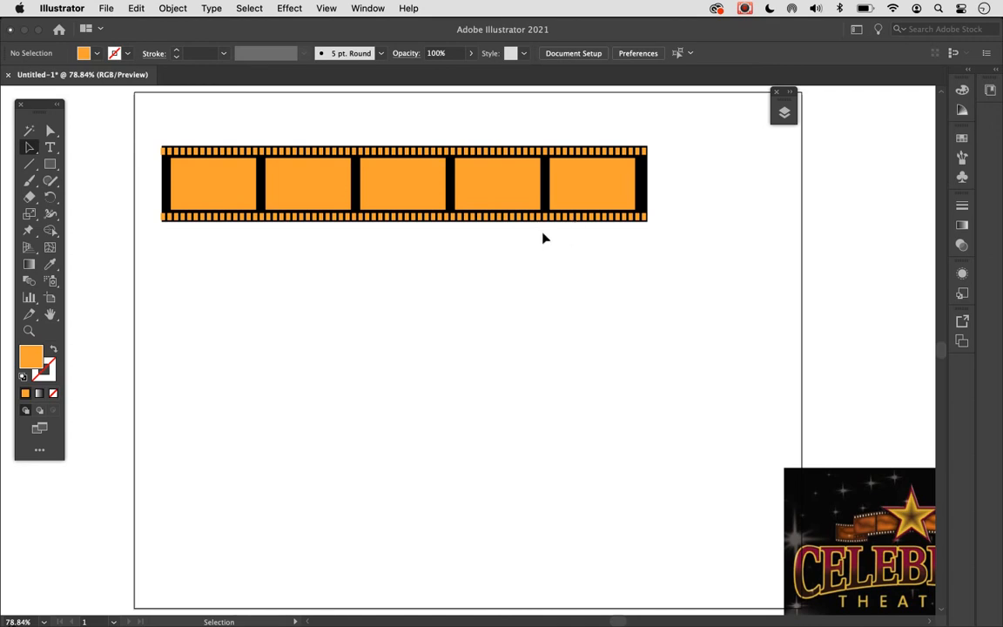
- Select every object sharing the orange frames' fill color, fill them all with White and deselect
{"action": "left_click", "coordinate": [436, 204]}
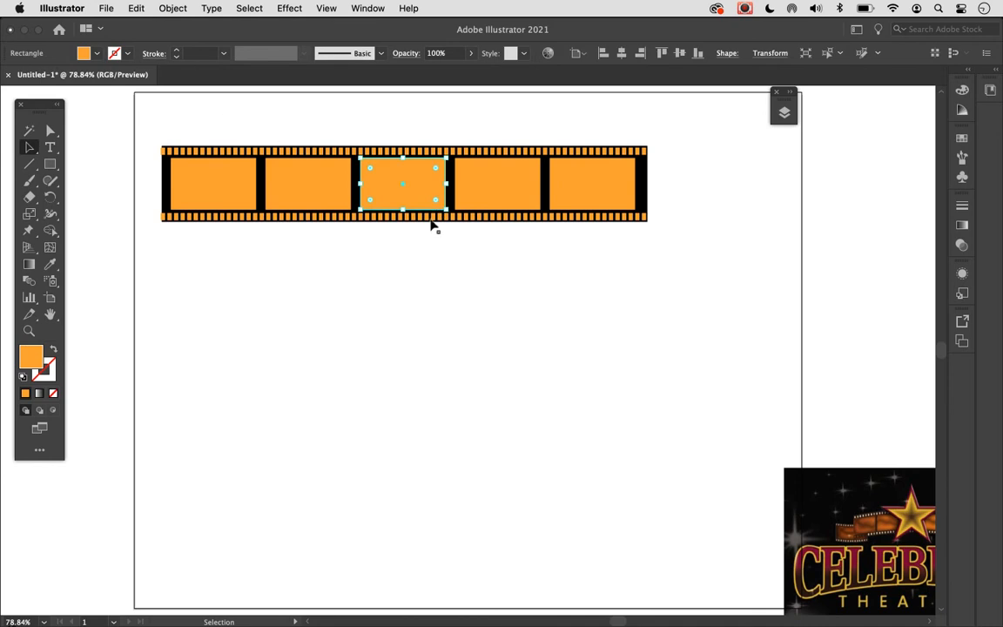
{"action": "left_click", "coordinate": [256, 7]}
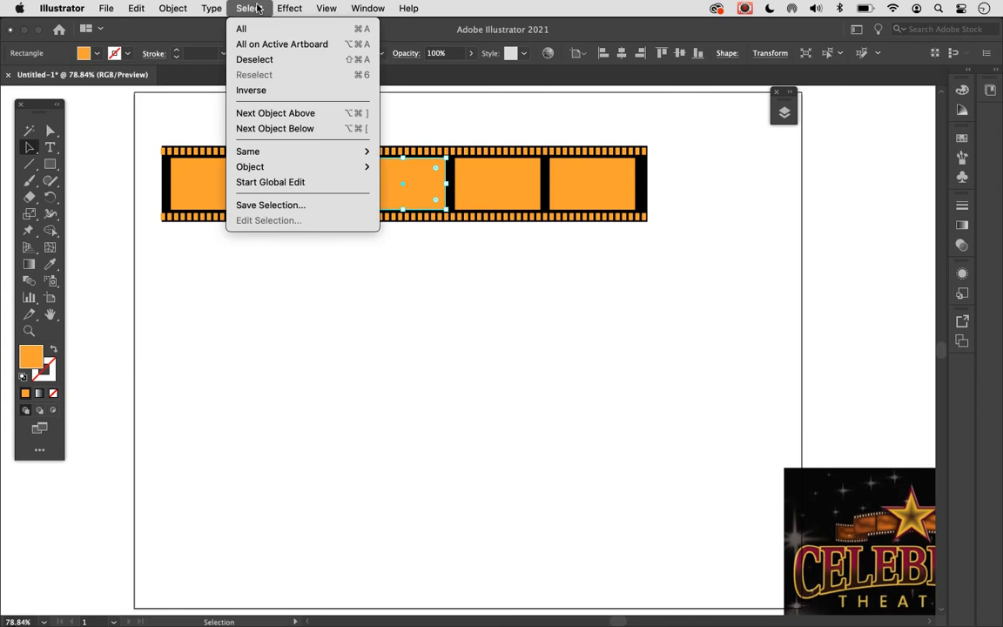
{"action": "mouse_move", "coordinate": [282, 152]}
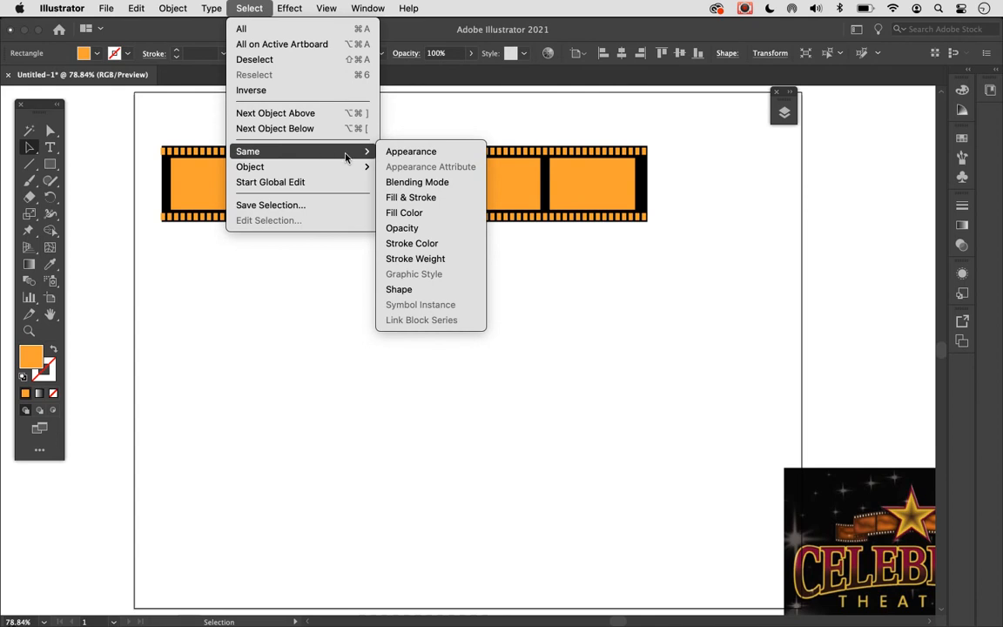
{"action": "left_click", "coordinate": [421, 213]}
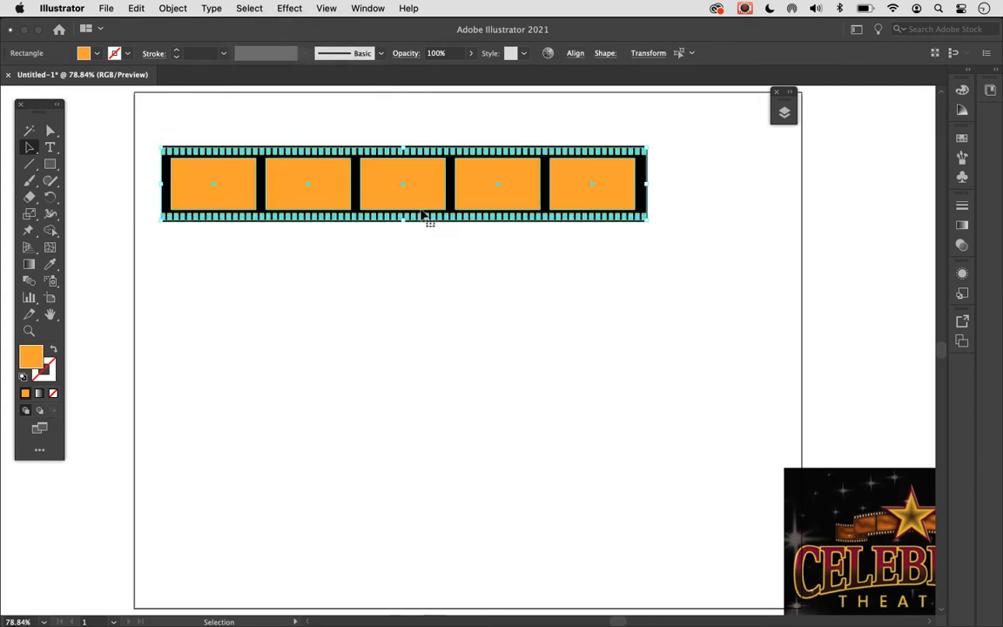
{"action": "left_click", "coordinate": [961, 138]}
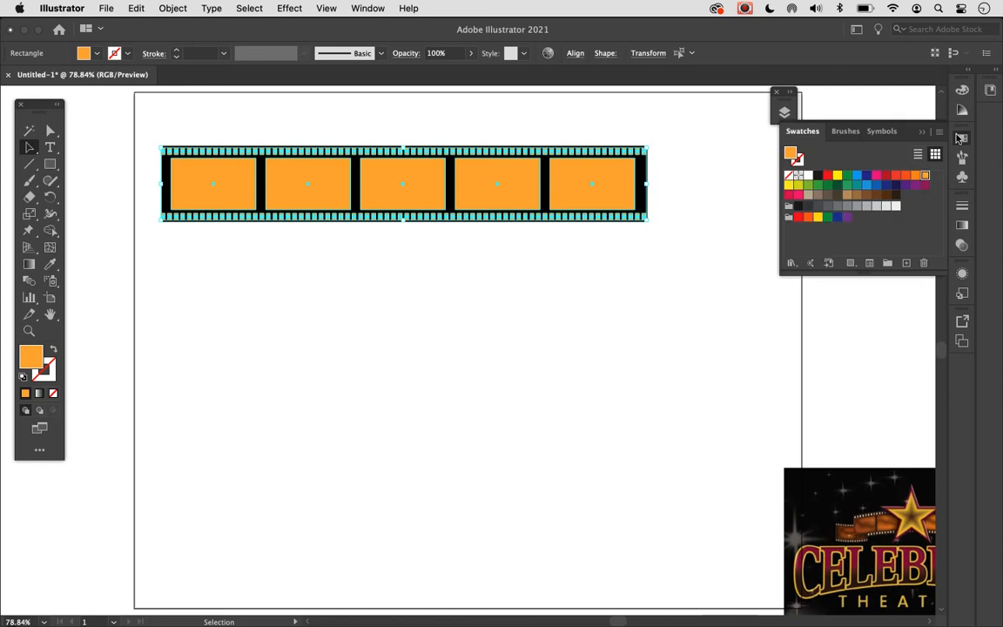
{"action": "left_click", "coordinate": [809, 176]}
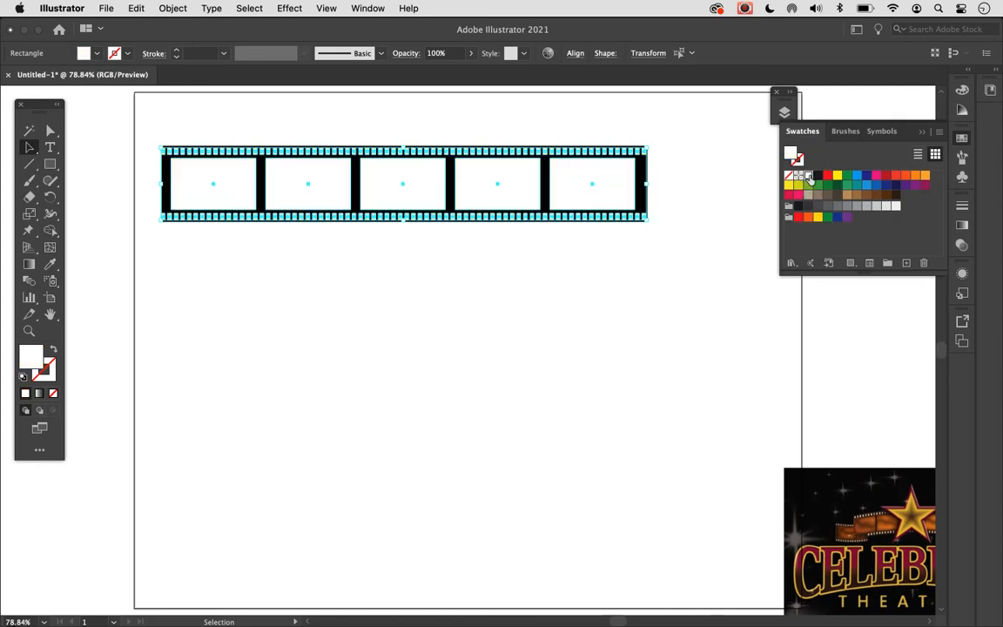
{"action": "left_click", "coordinate": [713, 197]}
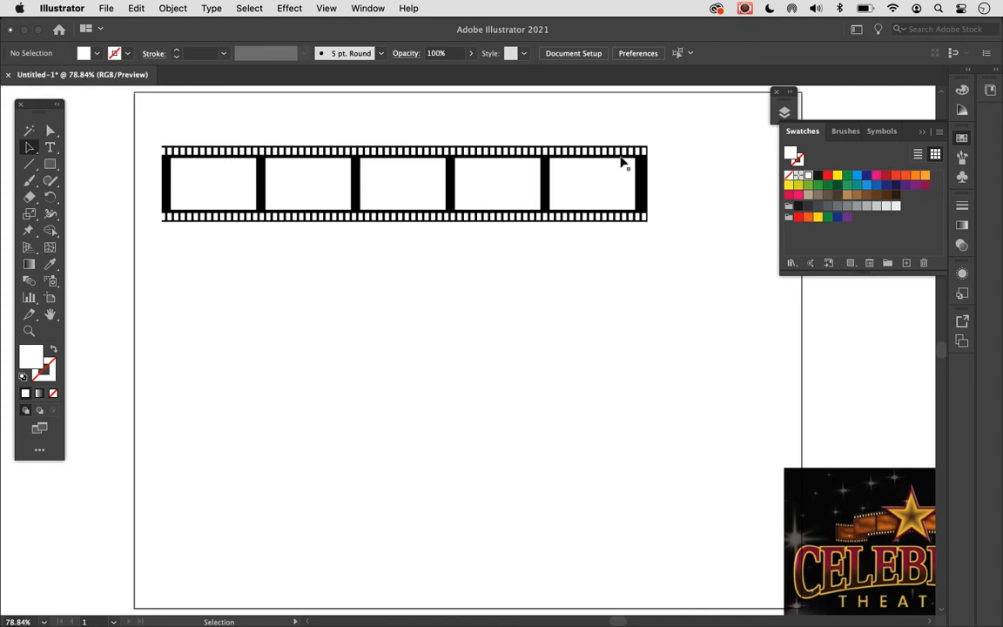
- Select the whole film strip, copy it, group its parts and deselect
{"action": "left_click_drag", "start_coordinate": [154, 126], "coordinate": [703, 275]}
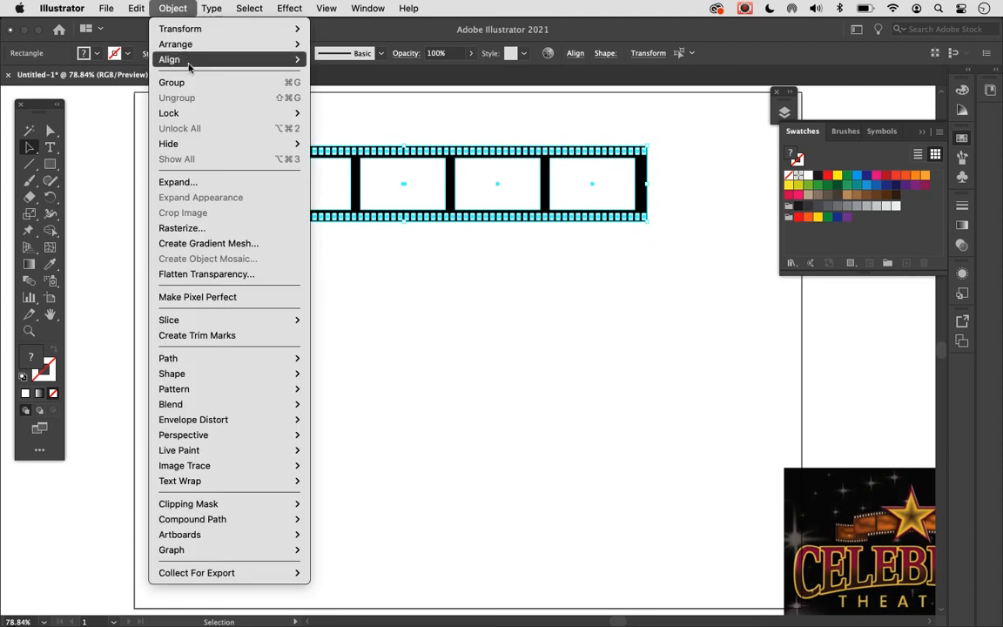
{"action": "mouse_move", "coordinate": [189, 66]}
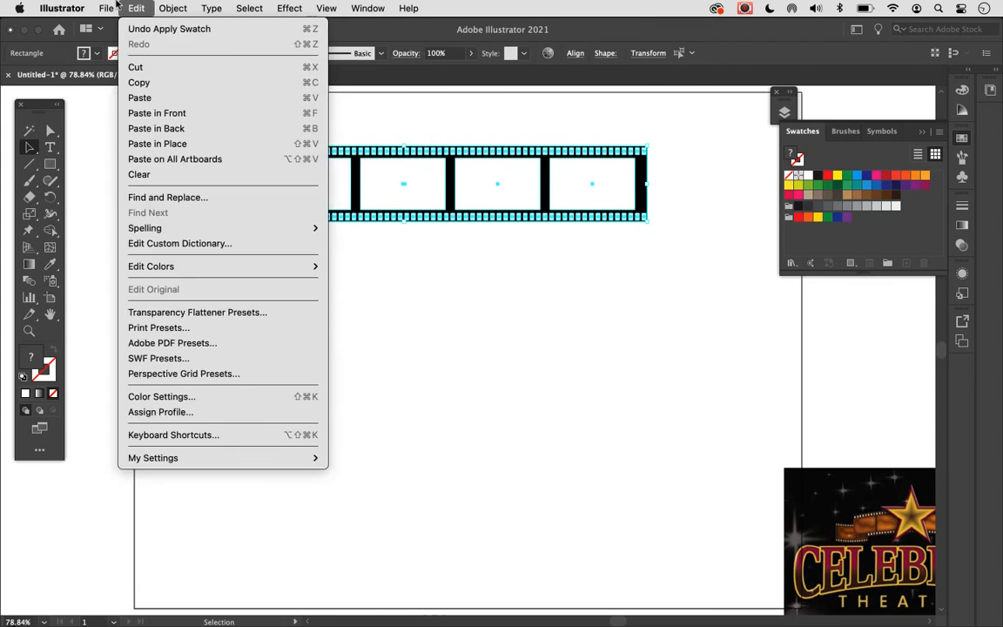
{"action": "mouse_move", "coordinate": [131, 7]}
{"action": "left_click", "coordinate": [138, 83]}
{"action": "left_click", "coordinate": [171, 7]}
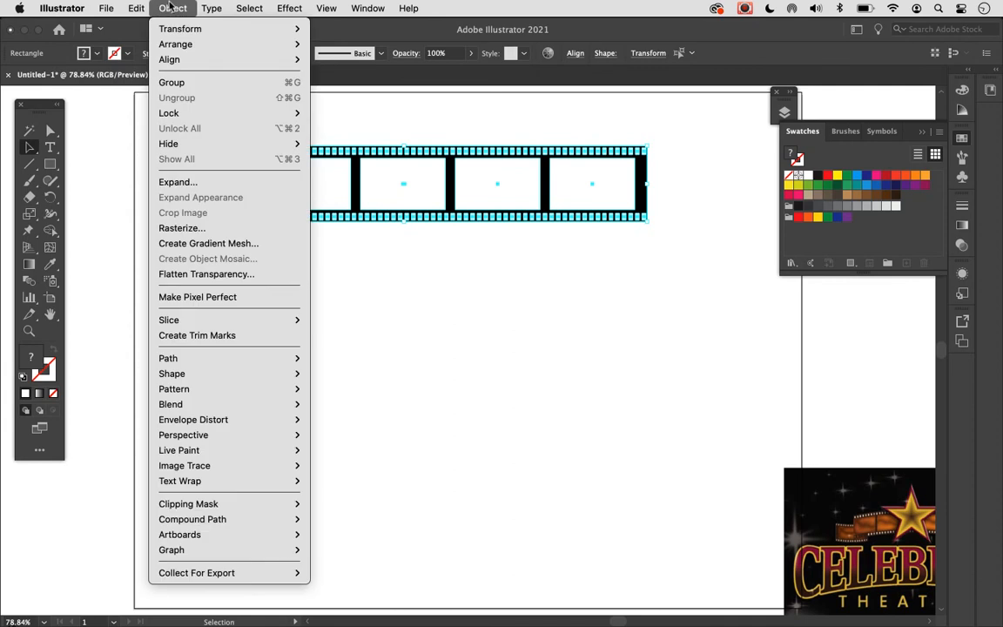
{"action": "left_click", "coordinate": [171, 83]}
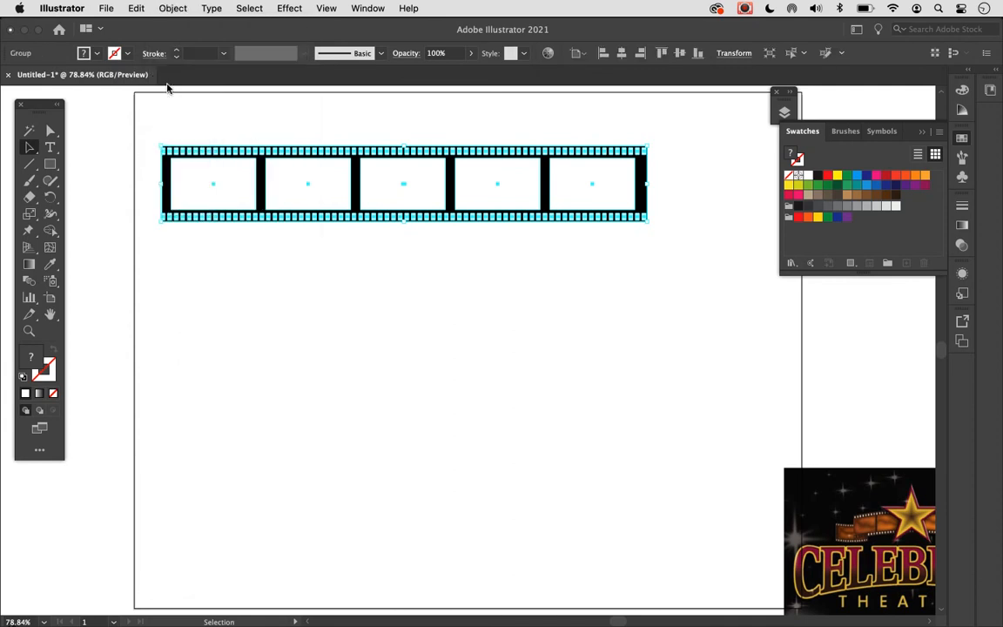
{"action": "left_click", "coordinate": [247, 285]}
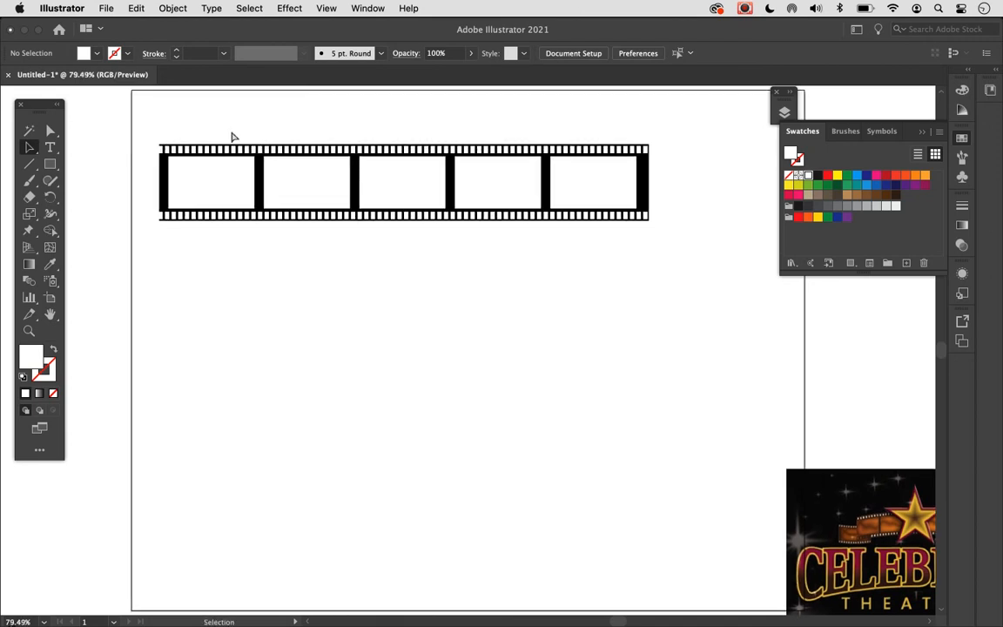
- Move the grouped film strip to the artboard's upper middle and show the Star, Celebrity and Theatres layers
{"action": "key", "text": "super+minus"}
{"action": "left_click_drag", "start_coordinate": [403, 208], "coordinate": [491, 273]}
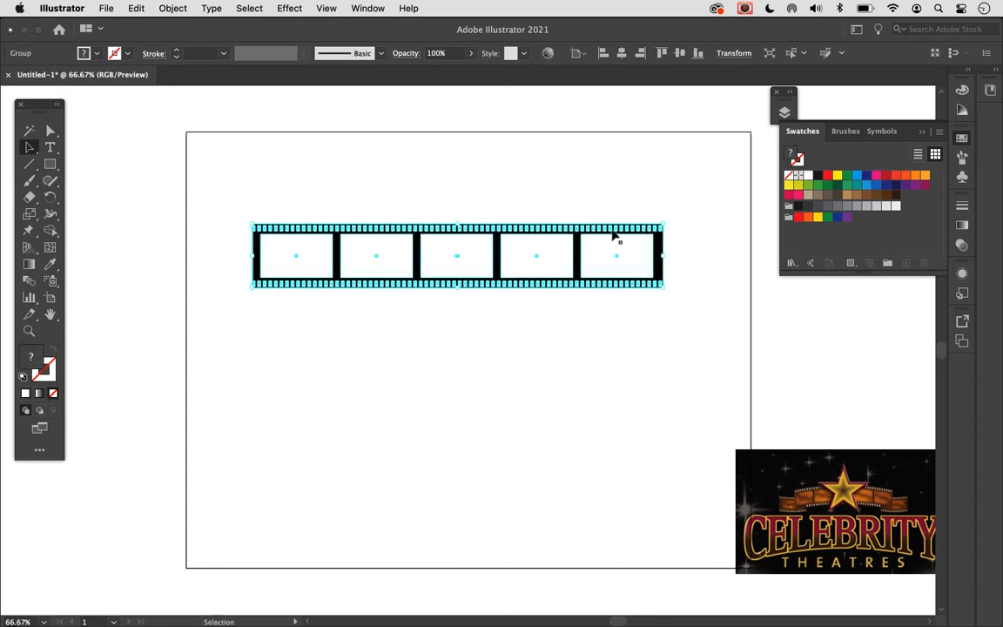
{"action": "left_click", "coordinate": [784, 112]}
{"action": "left_click", "coordinate": [613, 128]}
{"action": "left_click", "coordinate": [578, 197]}
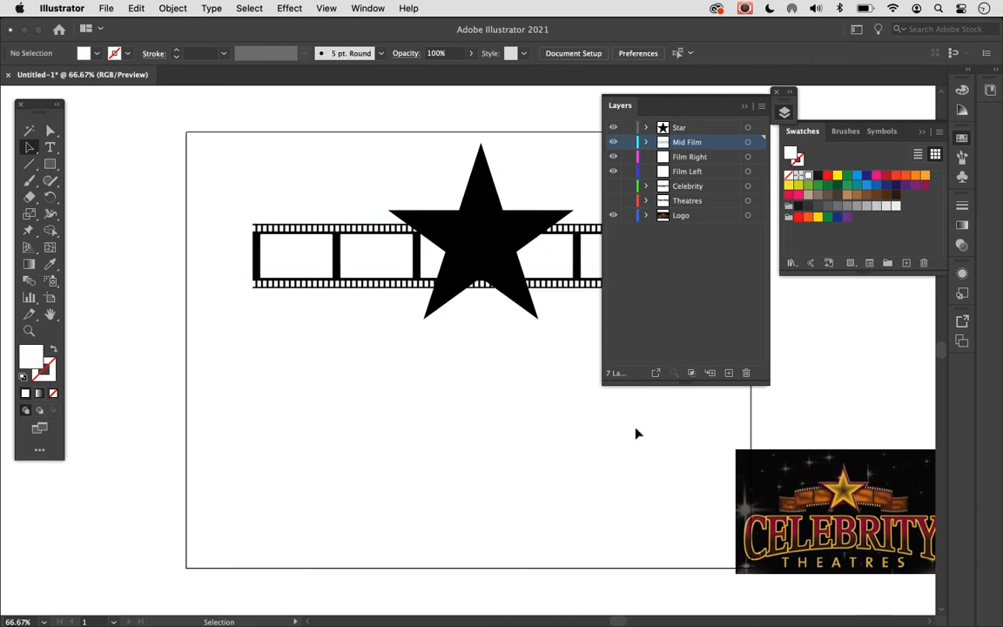
{"action": "left_click", "coordinate": [613, 185]}
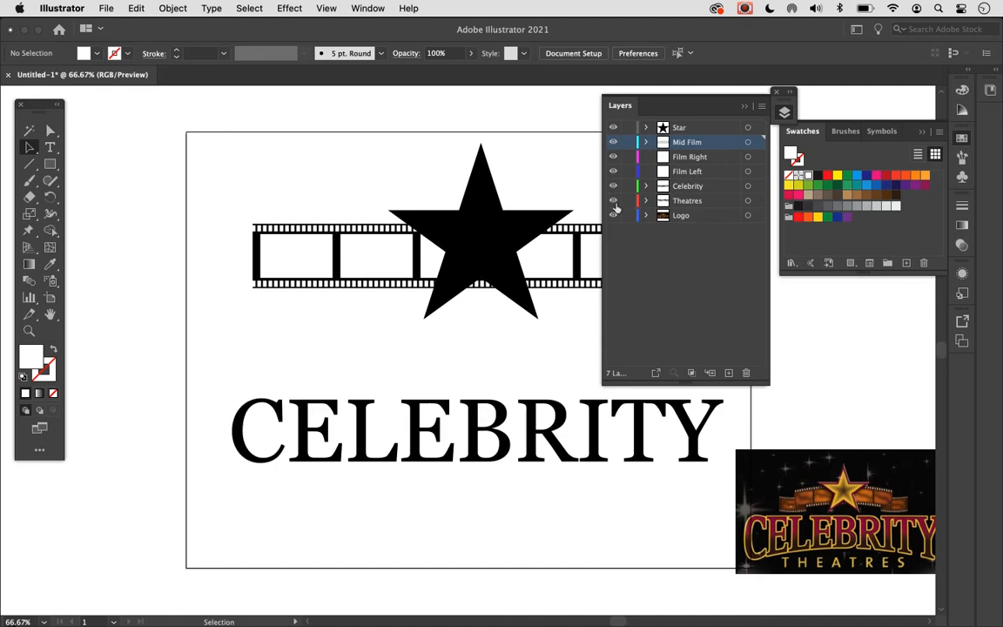
{"action": "left_click", "coordinate": [613, 200]}
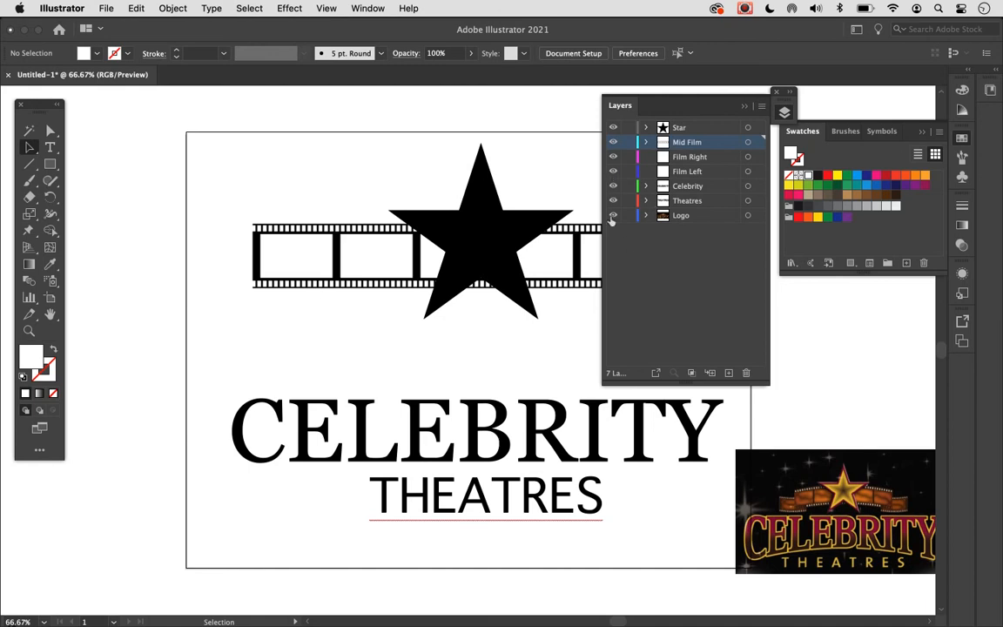
- Hide the Star, Mid Film, Film Left, Celebrity and Theatres layers and make Film Right the active layer
{"action": "left_click_drag", "start_coordinate": [613, 175], "coordinate": [614, 206]}
{"action": "left_click", "coordinate": [613, 142]}
{"action": "left_click", "coordinate": [613, 127]}
{"action": "left_click", "coordinate": [709, 160]}
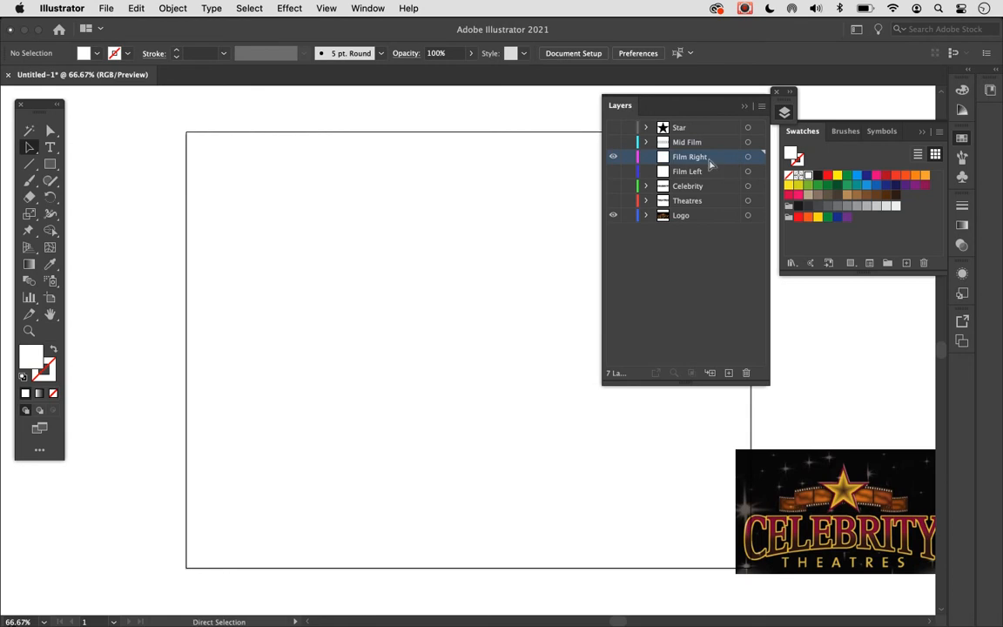
- Paste the copied film strip onto the Film Right layer and collapse the Layers panel
{"action": "key", "text": "super+v"}
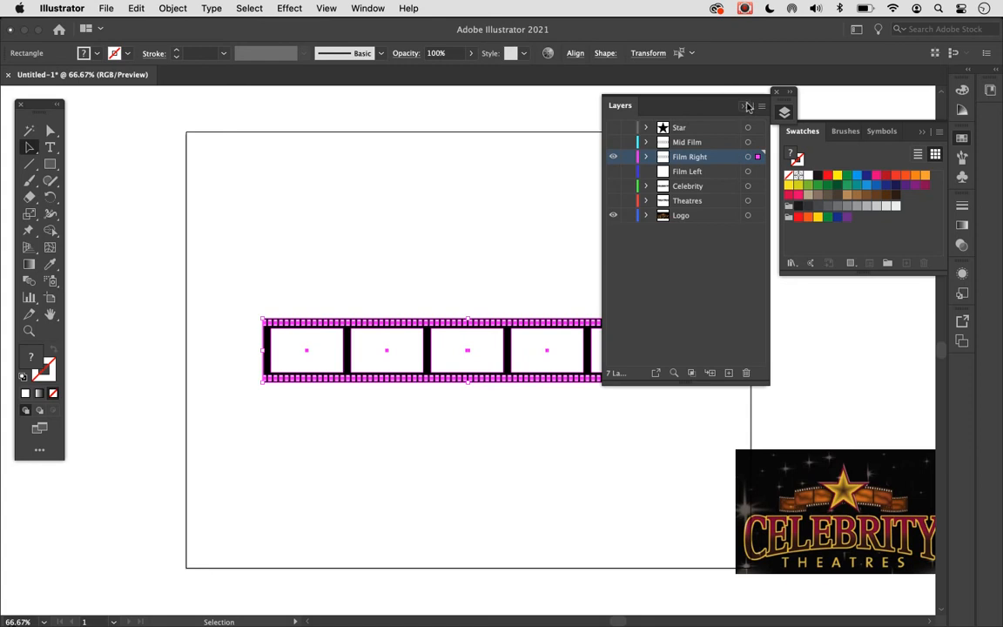
{"action": "left_click", "coordinate": [135, 8]}
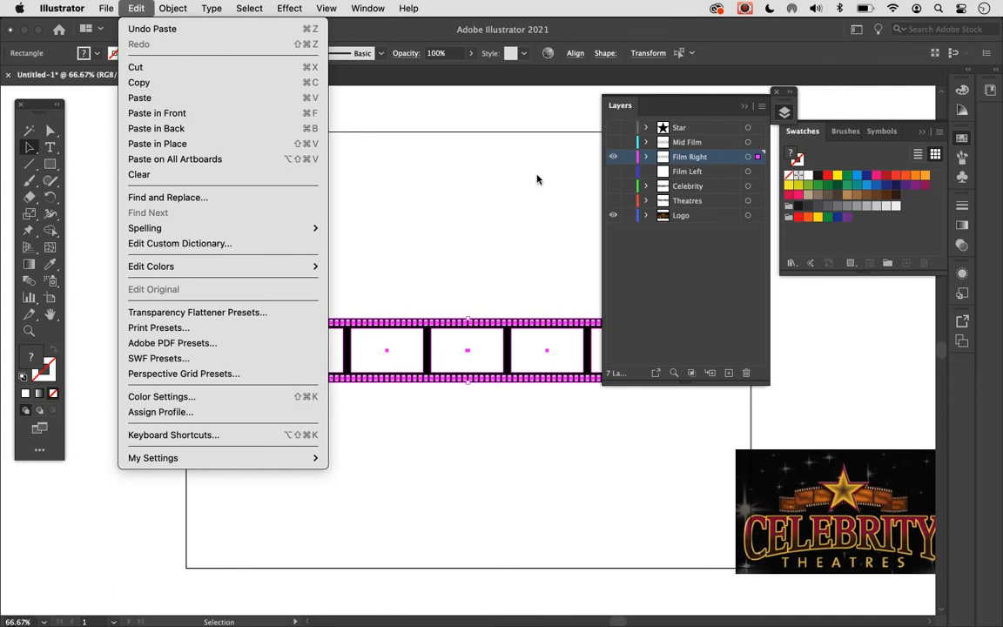
{"action": "left_click", "coordinate": [476, 116]}
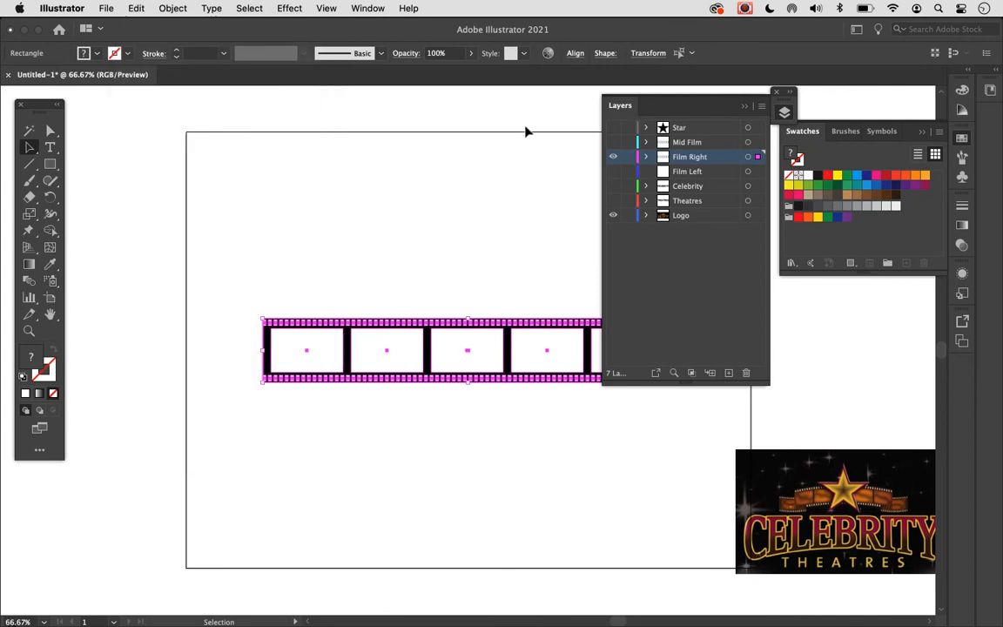
{"action": "left_click", "coordinate": [745, 106]}
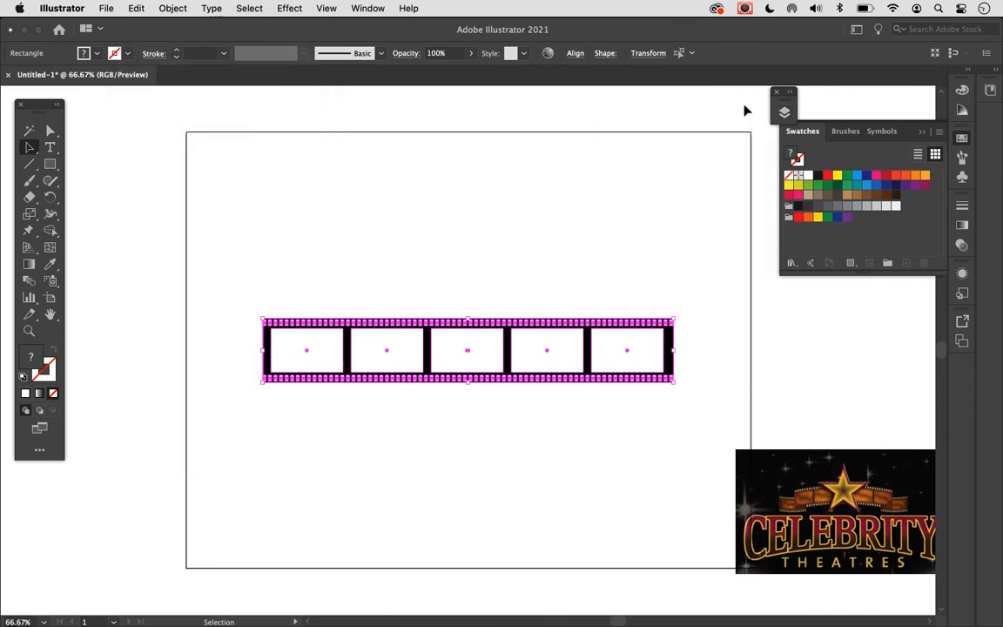
{"action": "key", "text": "super+equal"}
{"action": "key", "text": "super+equal"}
{"action": "scroll", "coordinate": [745, 111], "scroll_direction": "down", "scroll_amount": 1}
{"action": "scroll", "coordinate": [745, 110], "scroll_direction": "left", "scroll_amount": 2}
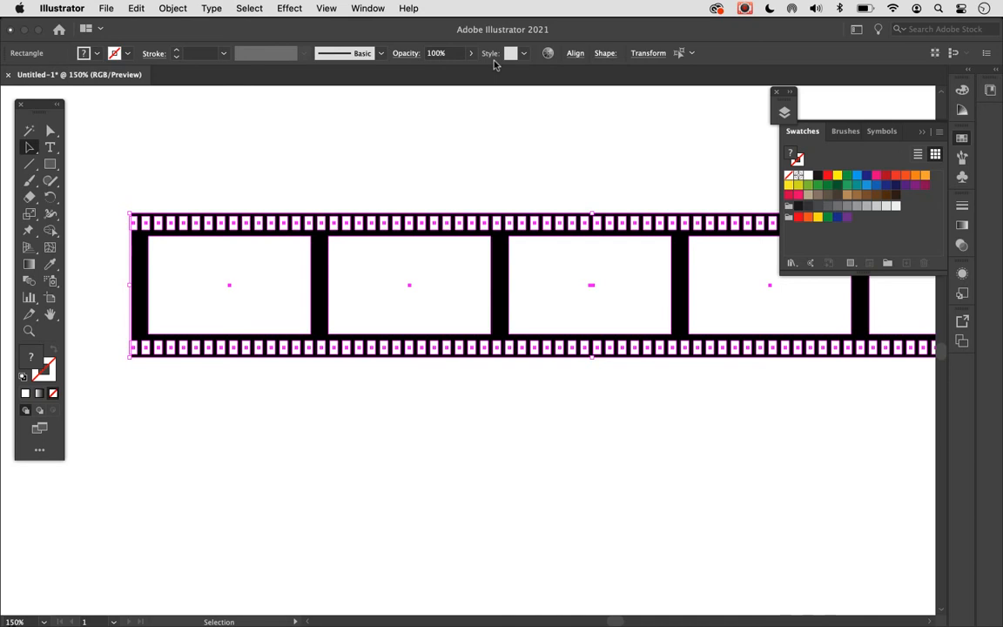
{"action": "key", "text": "super+0"}
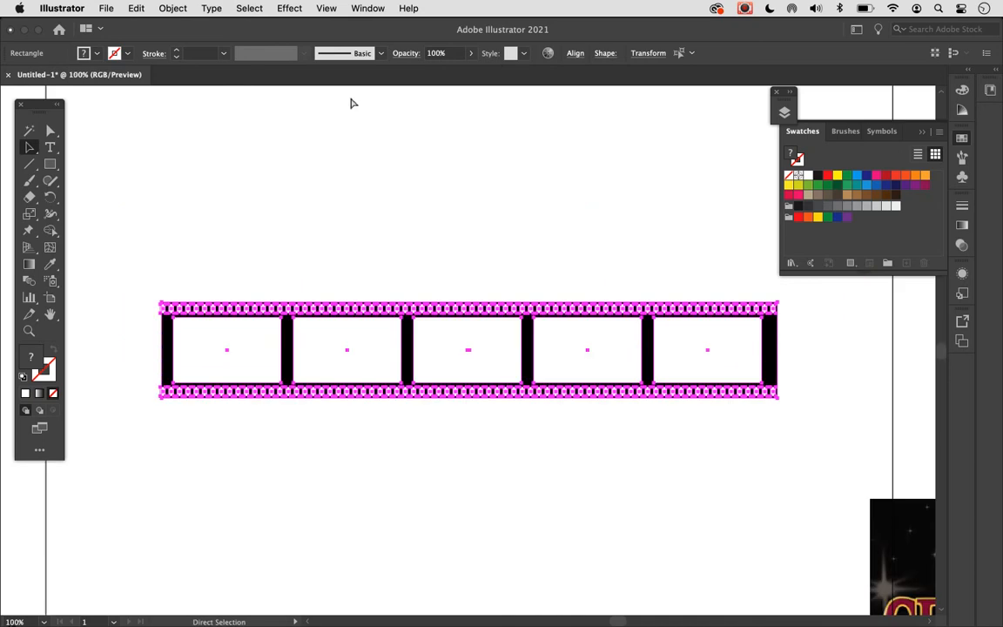
{"action": "left_click", "coordinate": [455, 190]}
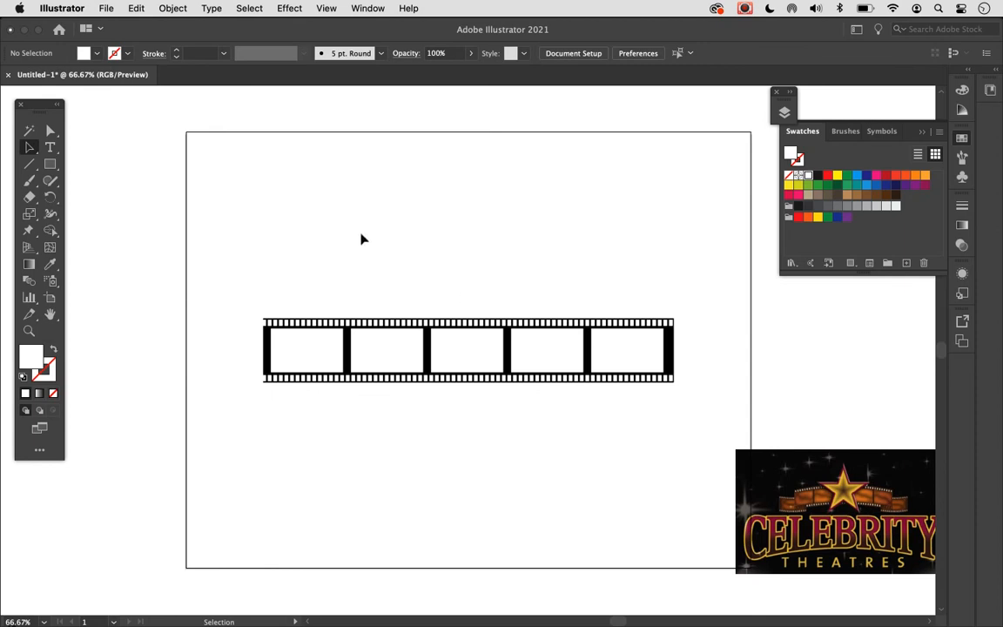
{"action": "left_click_drag", "start_coordinate": [361, 234], "coordinate": [585, 256]}
{"action": "left_click_drag", "start_coordinate": [388, 238], "coordinate": [703, 431]}
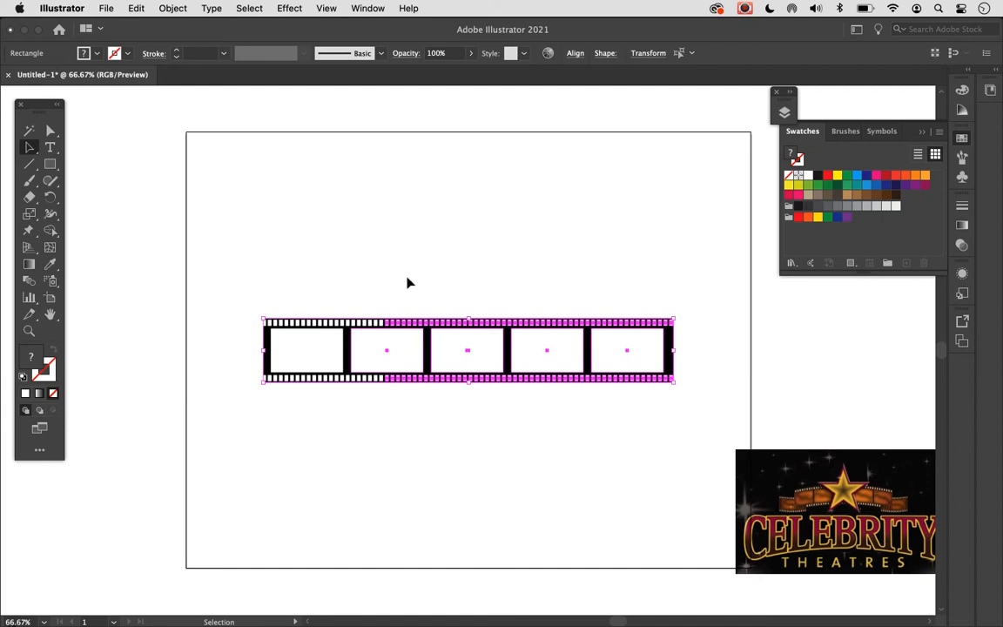
{"action": "left_click", "coordinate": [355, 277]}
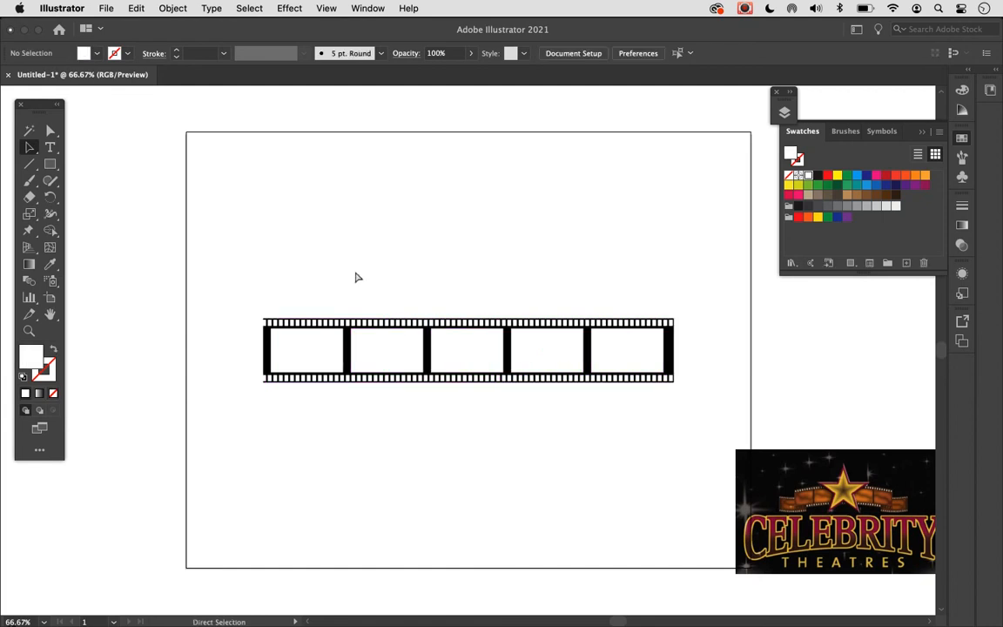
- Delete the four right-hand frame windows and their sprocket holes from the strip, keeping the black background rectangle
{"action": "key", "text": "super+1"}
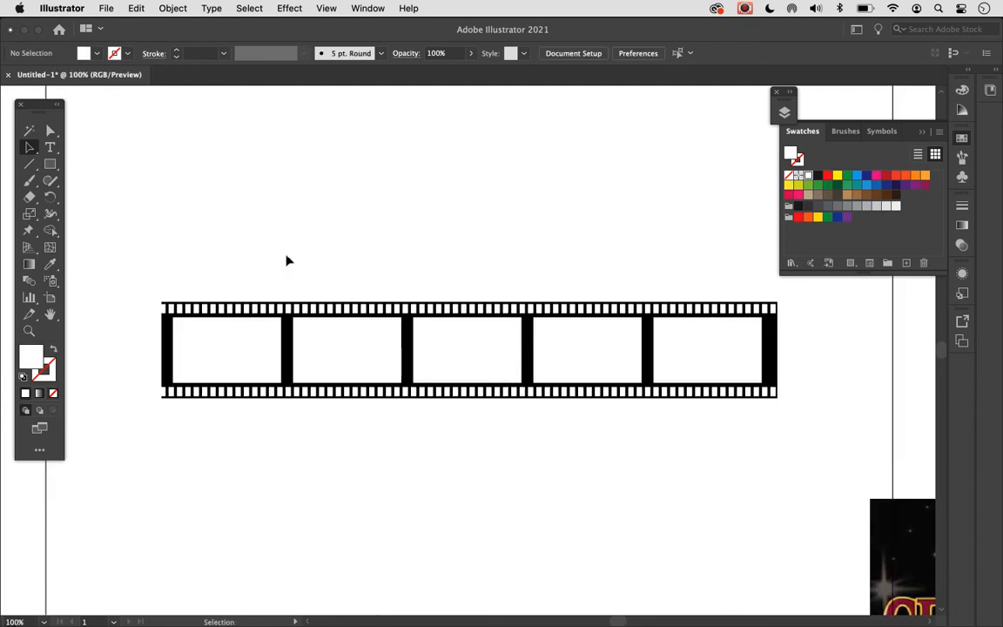
{"action": "left_click_drag", "start_coordinate": [288, 235], "coordinate": [806, 435]}
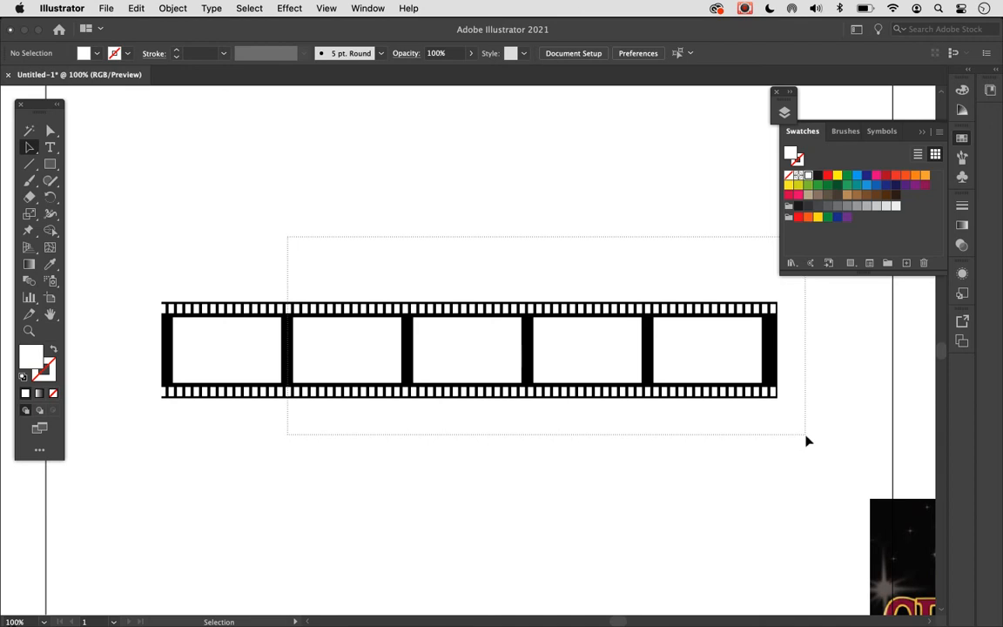
{"action": "left_click_drag", "start_coordinate": [807, 436], "coordinate": [807, 436]}
{"action": "left_click_drag", "start_coordinate": [808, 441], "coordinate": [808, 441]}
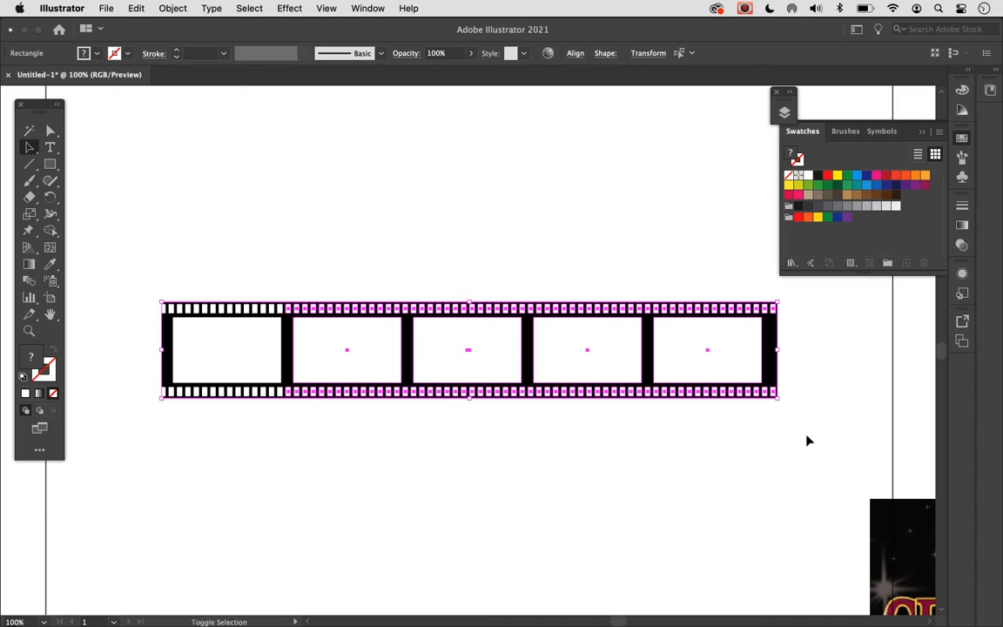
{"action": "left_click", "coordinate": [169, 350], "text": "shift"}
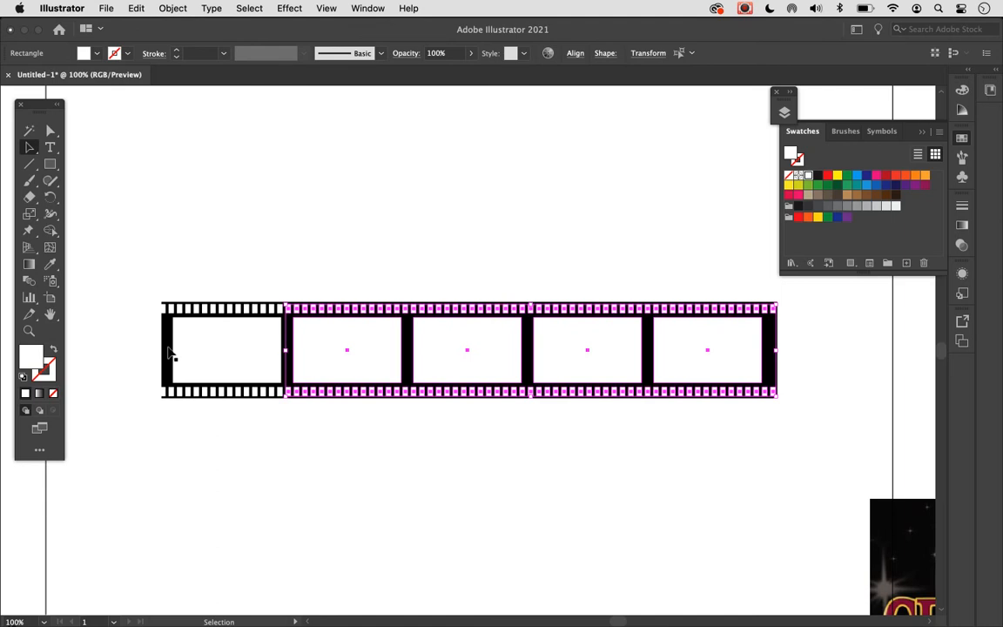
{"action": "key", "text": "Delete"}
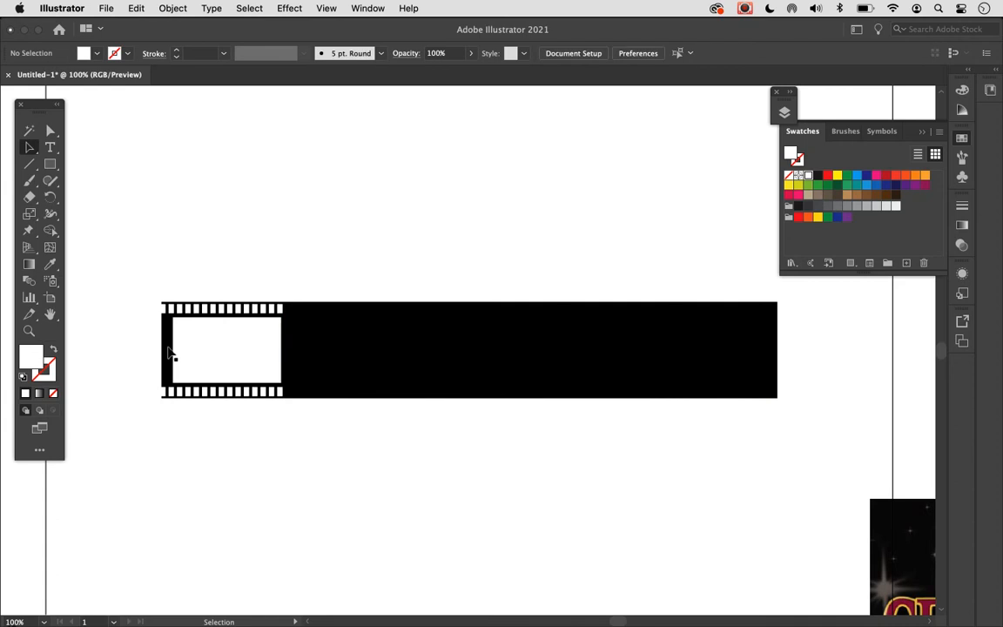
- Shorten the black background rectangle from its right end to about 1.69 in wide so it fits the single remaining frame
{"action": "left_click", "coordinate": [635, 348]}
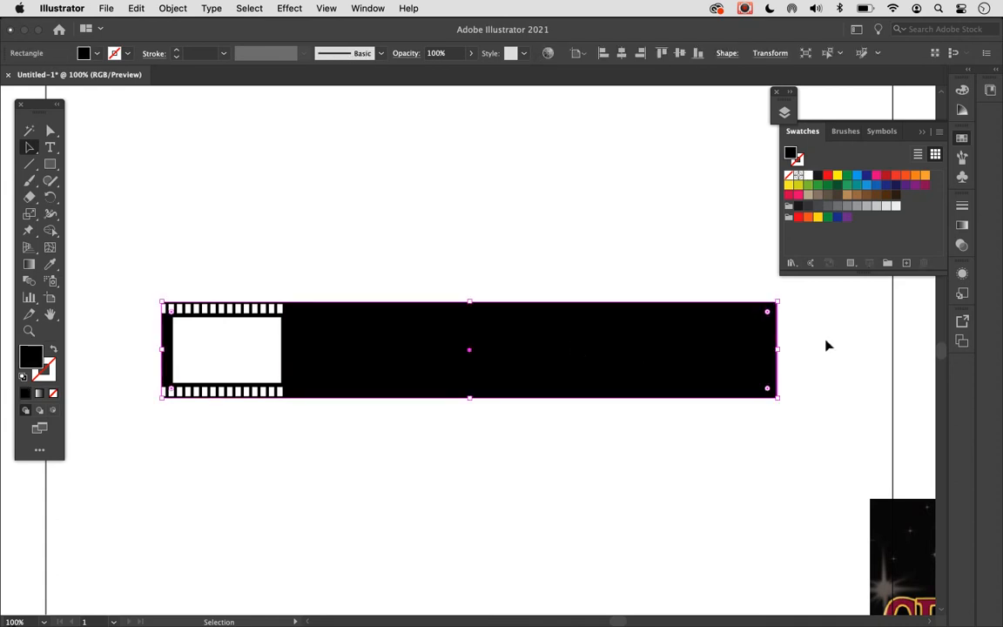
{"action": "left_click_drag", "start_coordinate": [775, 351], "coordinate": [293, 344]}
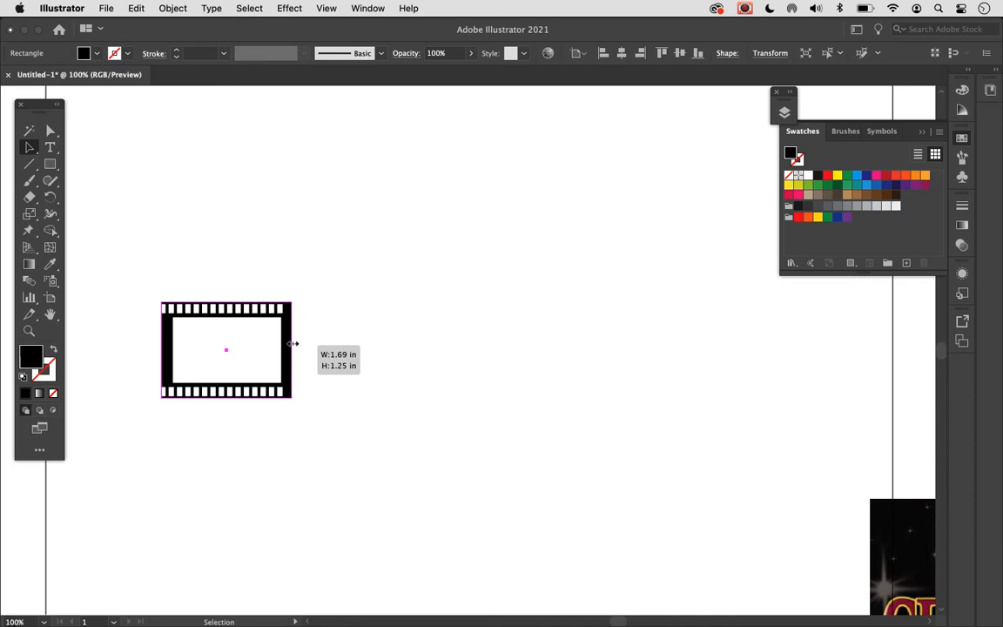
{"action": "left_click_drag", "start_coordinate": [294, 344], "coordinate": [293, 344]}
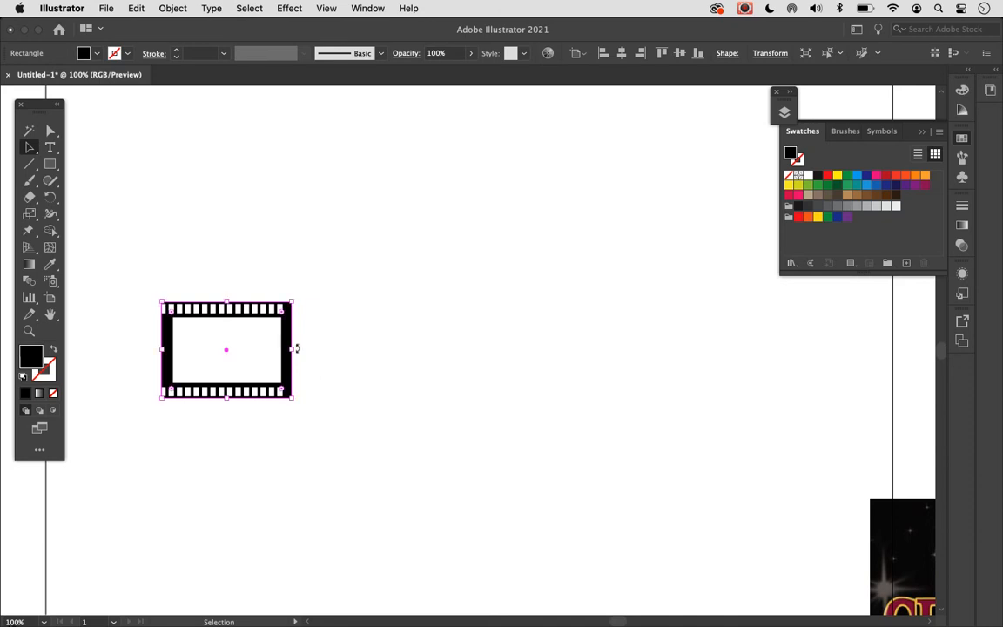
{"action": "left_click", "coordinate": [325, 375]}
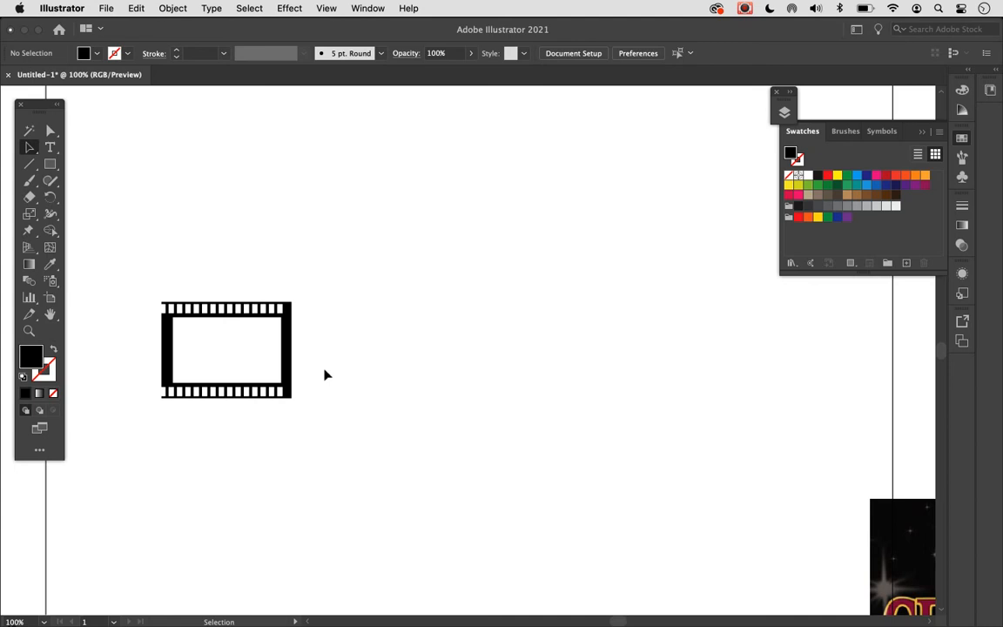
- Group all parts of the single-frame film piece and place a duplicate of it to its right
{"action": "left_click_drag", "start_coordinate": [141, 280], "coordinate": [343, 433]}
{"action": "left_click", "coordinate": [164, 8]}
{"action": "left_click", "coordinate": [173, 82]}
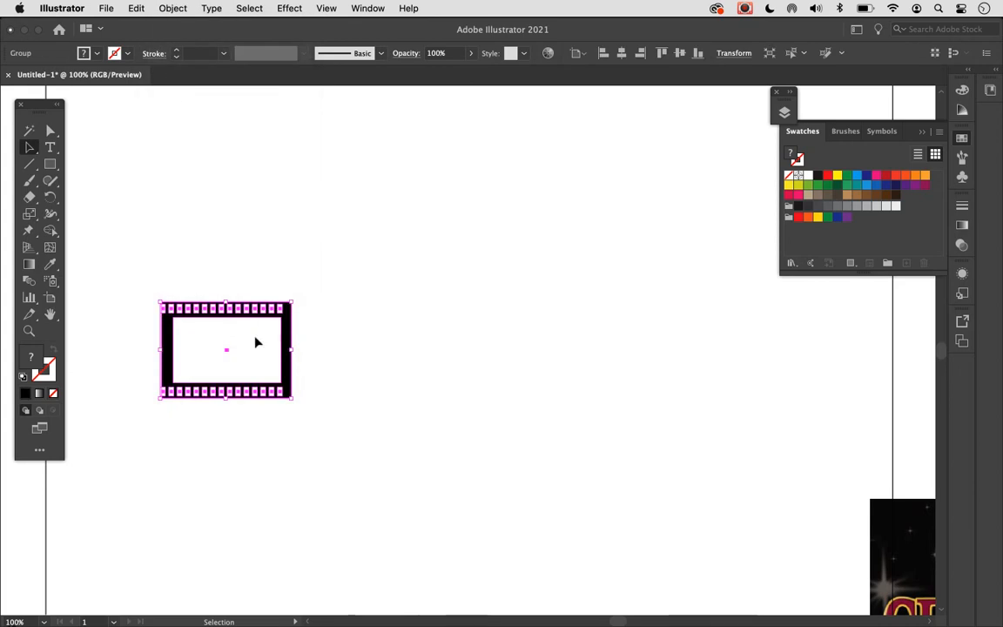
{"action": "left_click_drag", "start_coordinate": [258, 341], "coordinate": [527, 341], "text": "alt"}
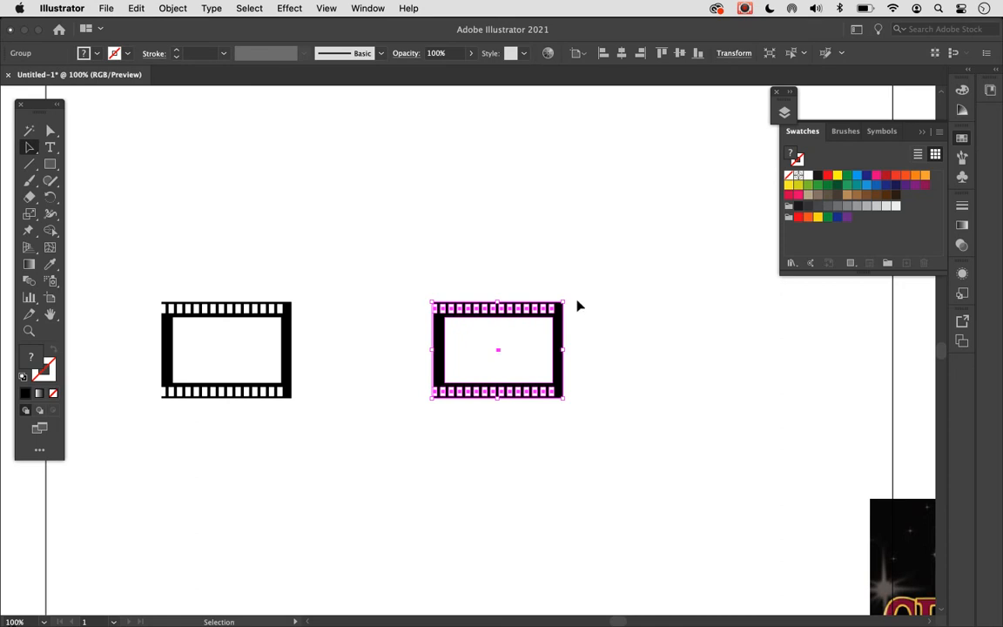
- Transfer the duplicated film piece to the Film Left layer, make that layer visible and deselect
{"action": "left_click", "coordinate": [784, 112]}
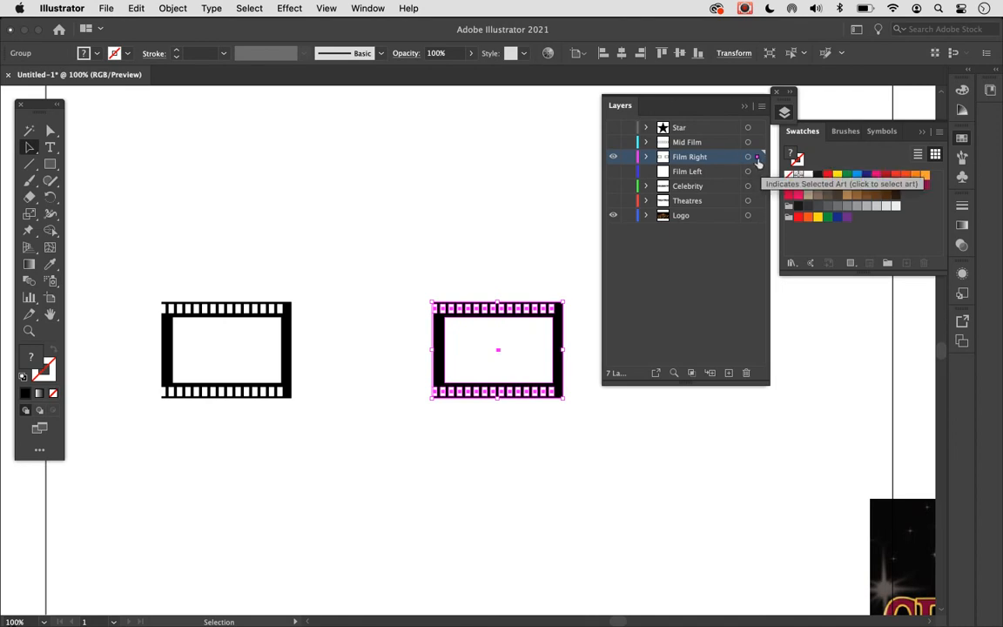
{"action": "left_click_drag", "start_coordinate": [757, 160], "coordinate": [758, 173]}
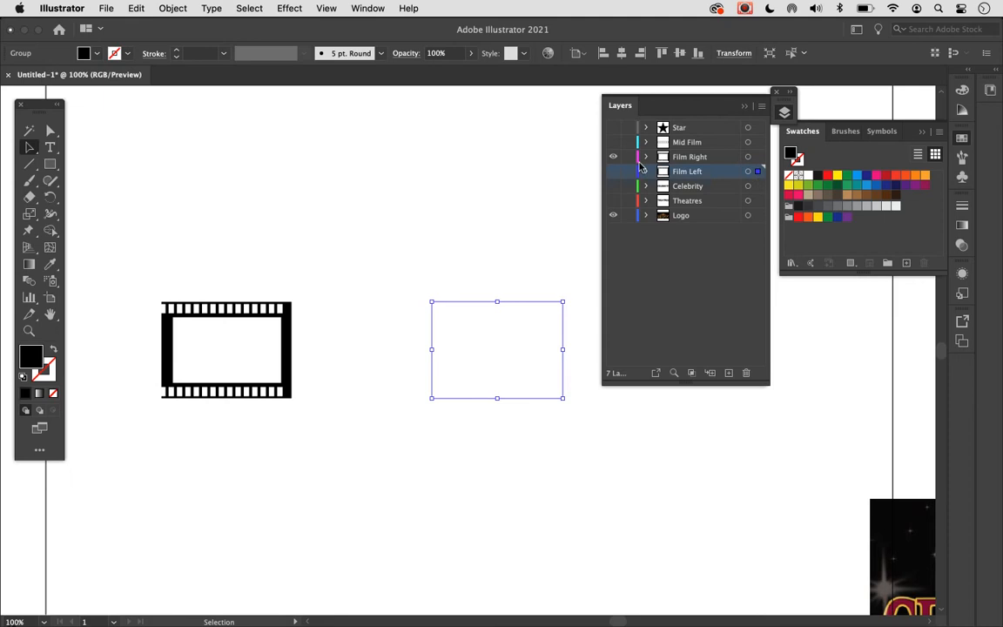
{"action": "left_click", "coordinate": [613, 173]}
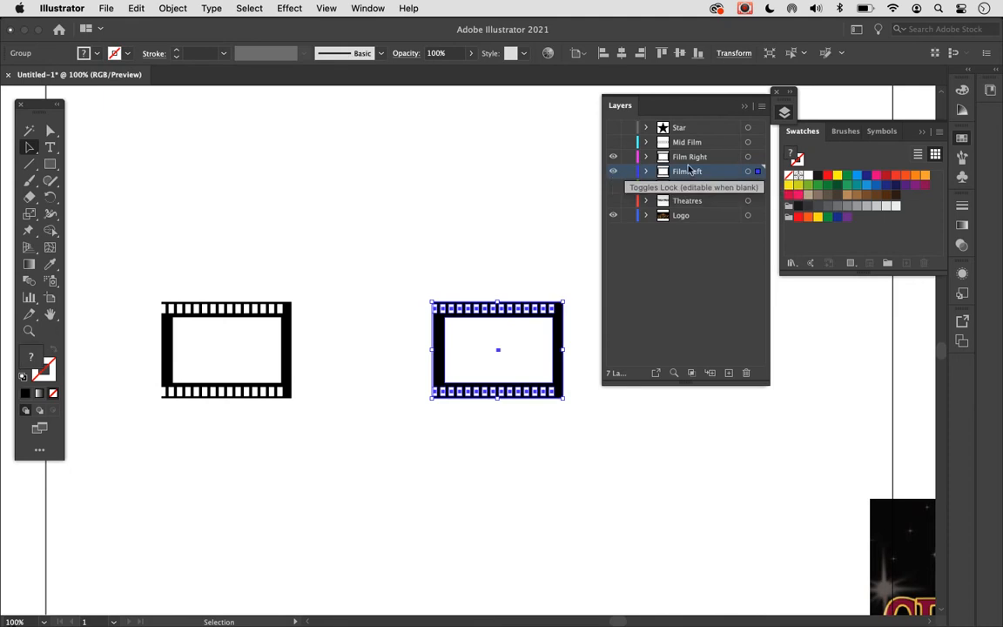
{"action": "left_click", "coordinate": [536, 183]}
{"action": "key", "text": "alt"}
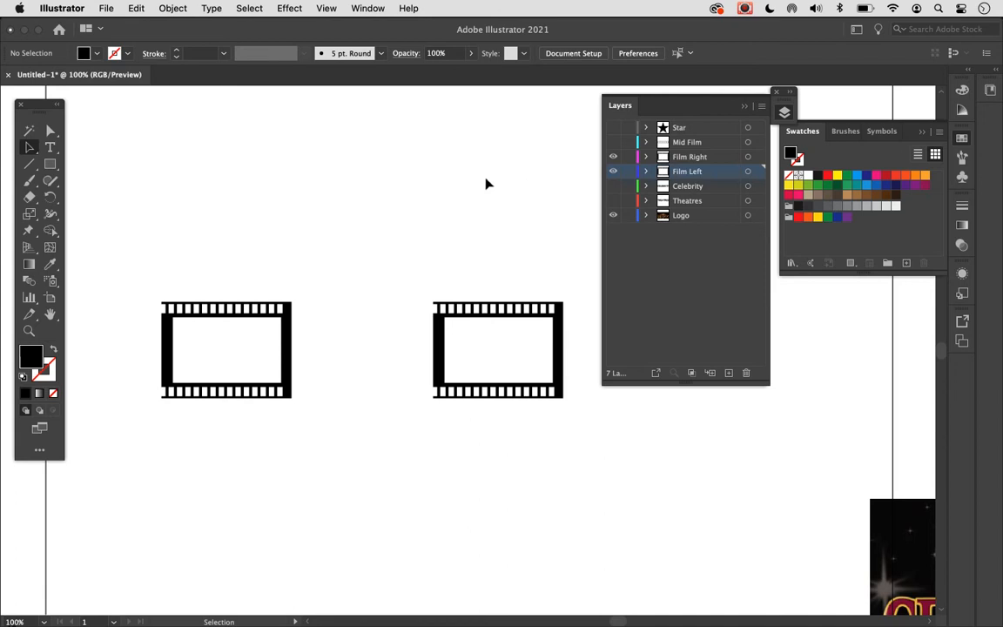
- Spread the two single-frame film pieces apart toward the left and right sides of the artboard
{"action": "left_click", "coordinate": [497, 359]}
{"action": "left_click_drag", "start_coordinate": [526, 366], "coordinate": [813, 343]}
{"action": "left_click_drag", "start_coordinate": [231, 363], "coordinate": [200, 361]}
{"action": "left_click", "coordinate": [357, 360]}
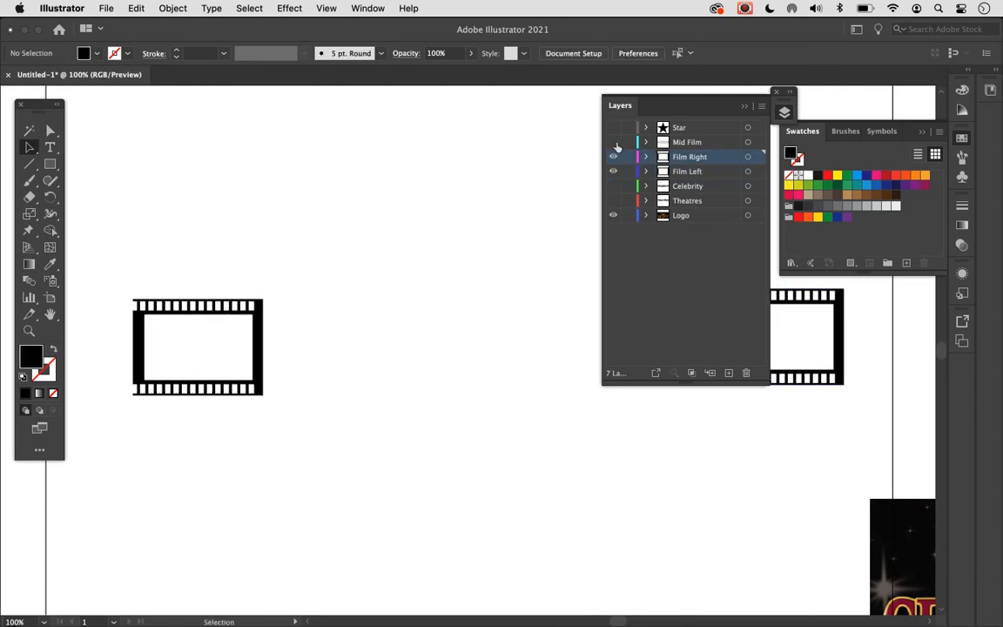
- Show the Mid Film layer and collapse the Layers panel to reveal the whole artboard
{"action": "left_click", "coordinate": [613, 142]}
{"action": "key", "text": "super+minus"}
{"action": "key", "text": "super+minus"}
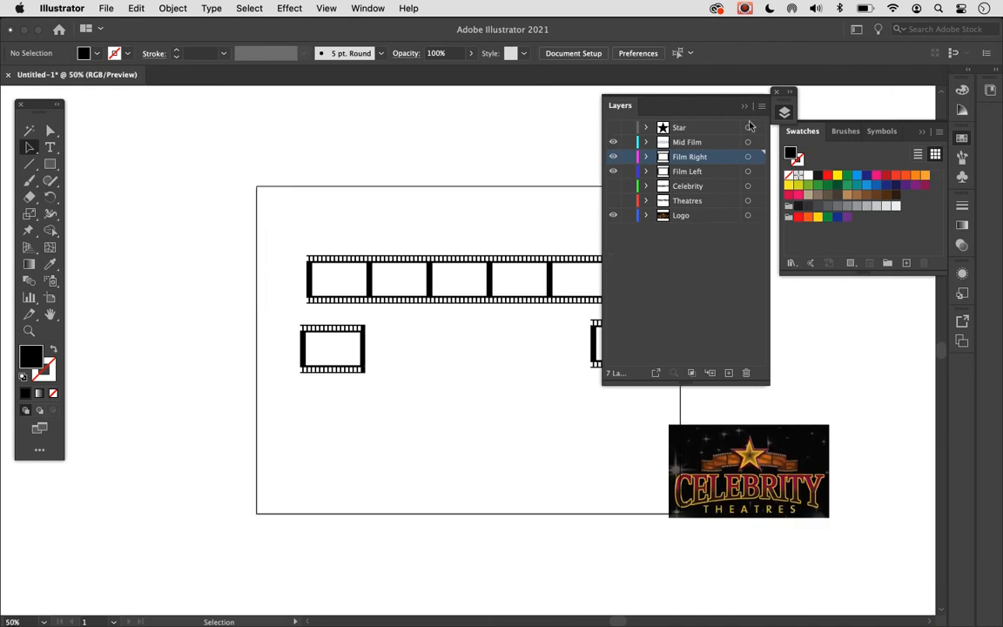
{"action": "left_click", "coordinate": [746, 108]}
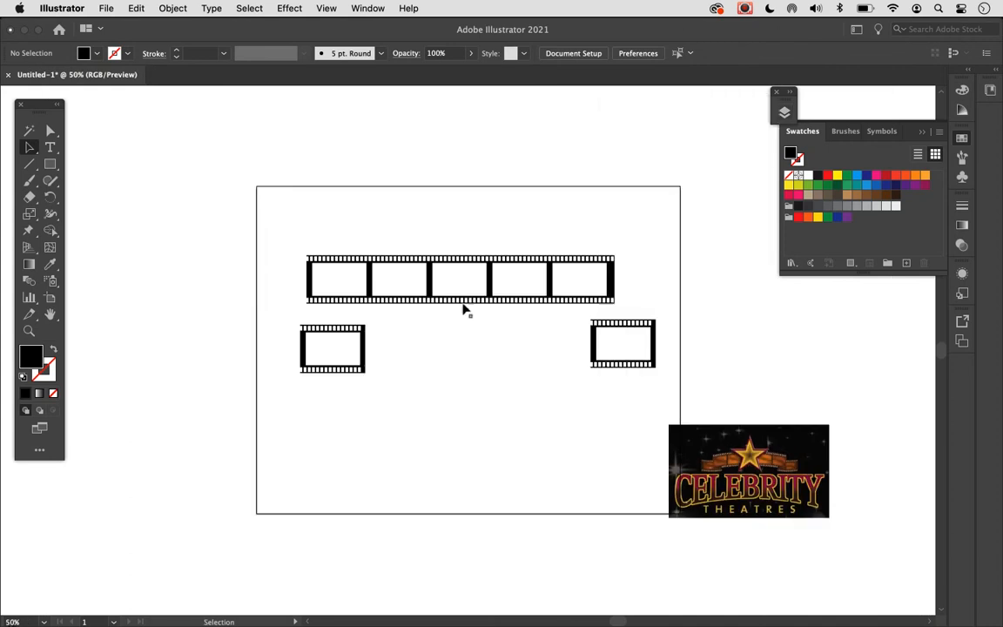
- Position the two single-frame pieces so they tuck behind the lower left and lower right ends of the long film strip
{"action": "left_click", "coordinate": [622, 352]}
{"action": "left_click_drag", "start_coordinate": [622, 352], "coordinate": [625, 310]}
{"action": "left_click_drag", "start_coordinate": [303, 342], "coordinate": [279, 322]}
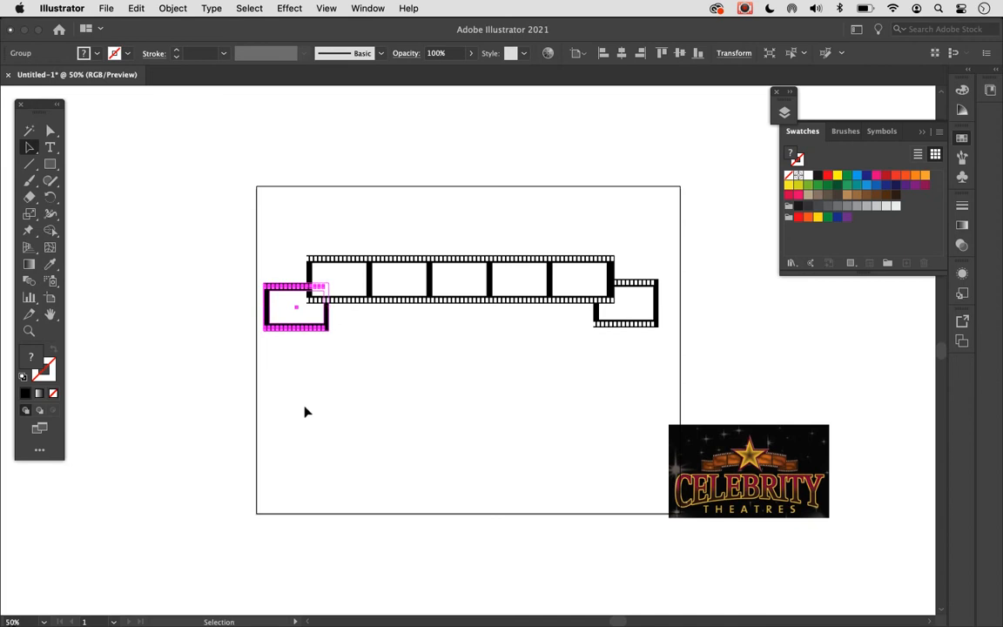
{"action": "left_click", "coordinate": [278, 279]}
- Move the right-hand film piece down clear of the long strip and rotate it 180°
{"action": "left_click_drag", "start_coordinate": [645, 298], "coordinate": [645, 351]}
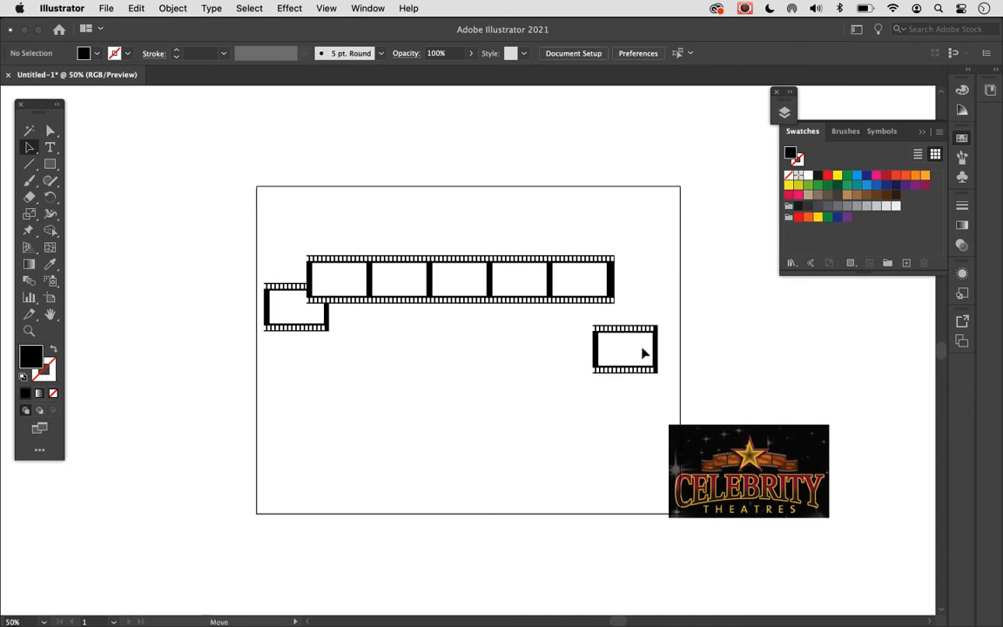
{"action": "left_click", "coordinate": [173, 7]}
{"action": "mouse_move", "coordinate": [178, 48]}
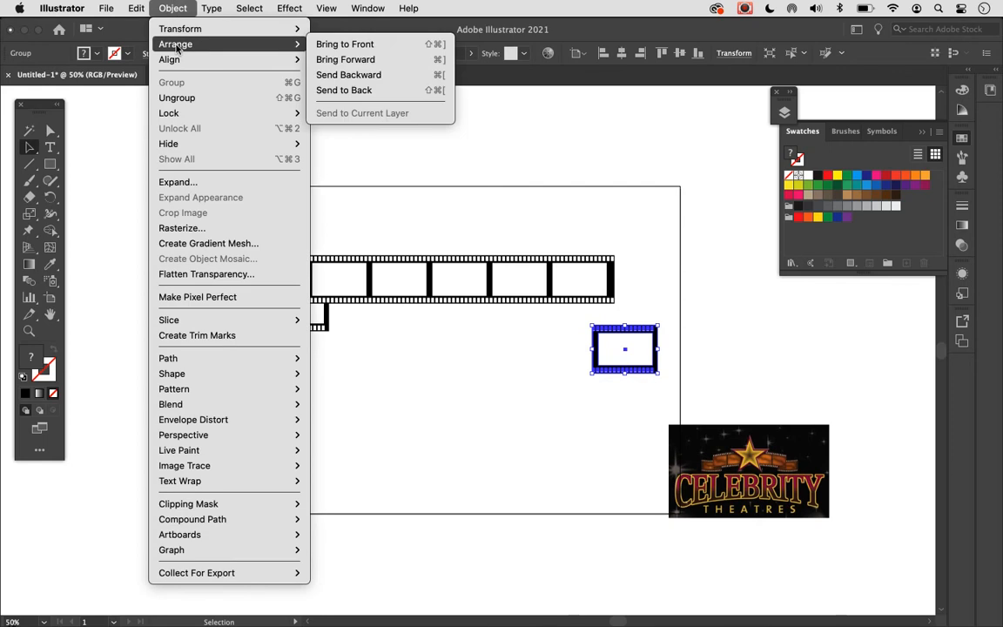
{"action": "mouse_move", "coordinate": [170, 28]}
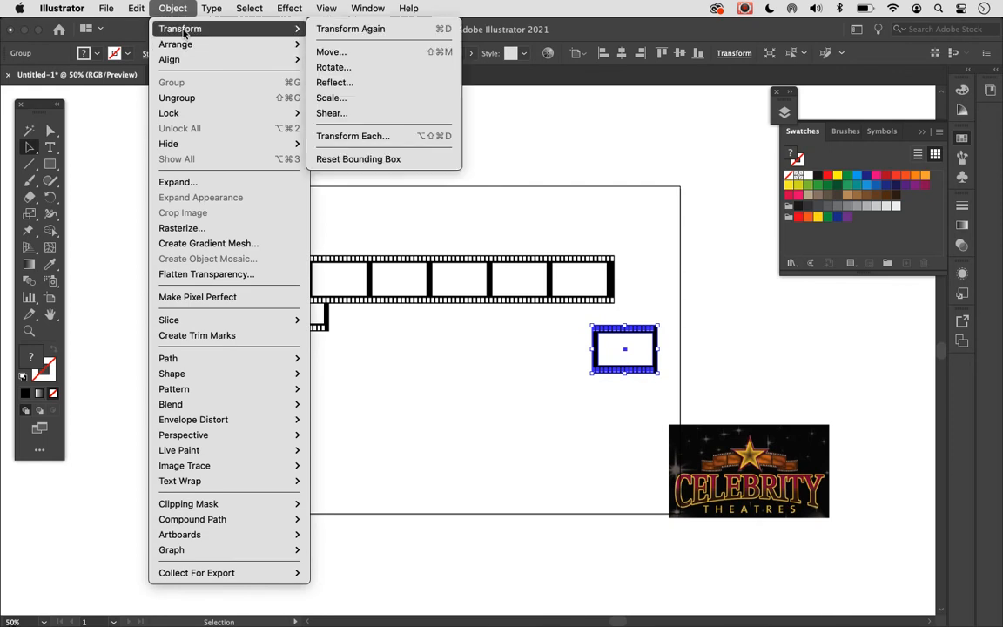
{"action": "left_click", "coordinate": [350, 68]}
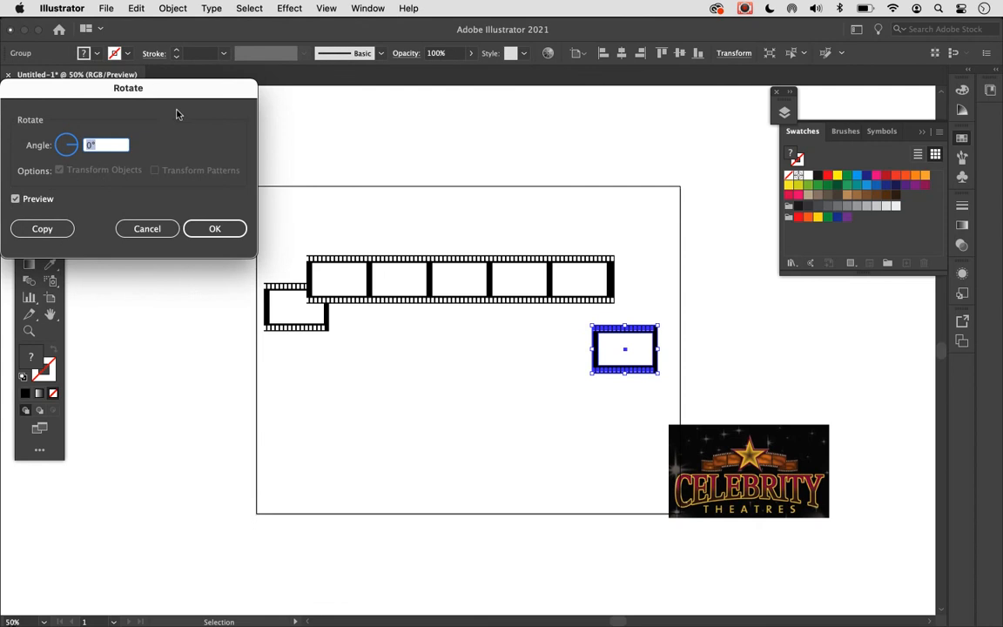
{"action": "left_click_drag", "start_coordinate": [75, 148], "coordinate": [63, 146]}
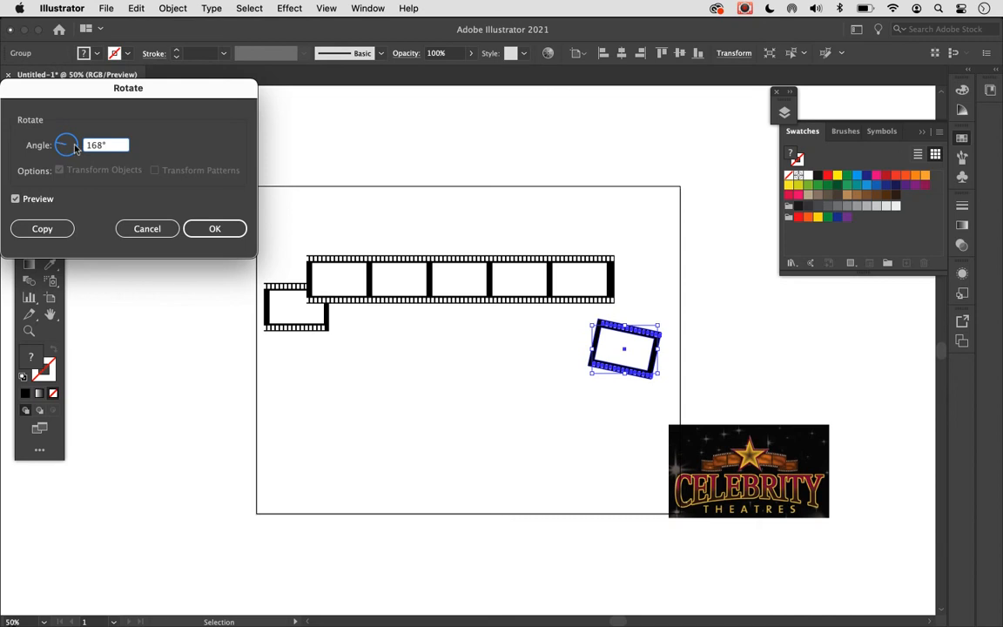
{"action": "left_click", "coordinate": [63, 146]}
{"action": "type", "text": "180"}
{"action": "key", "text": "Return"}
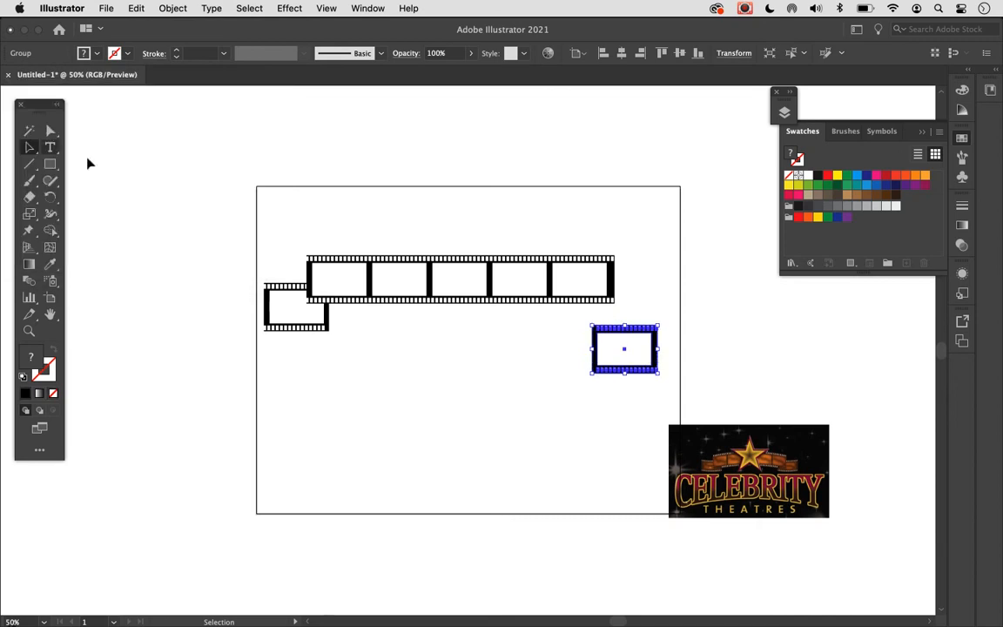
{"action": "left_click", "coordinate": [406, 453]}
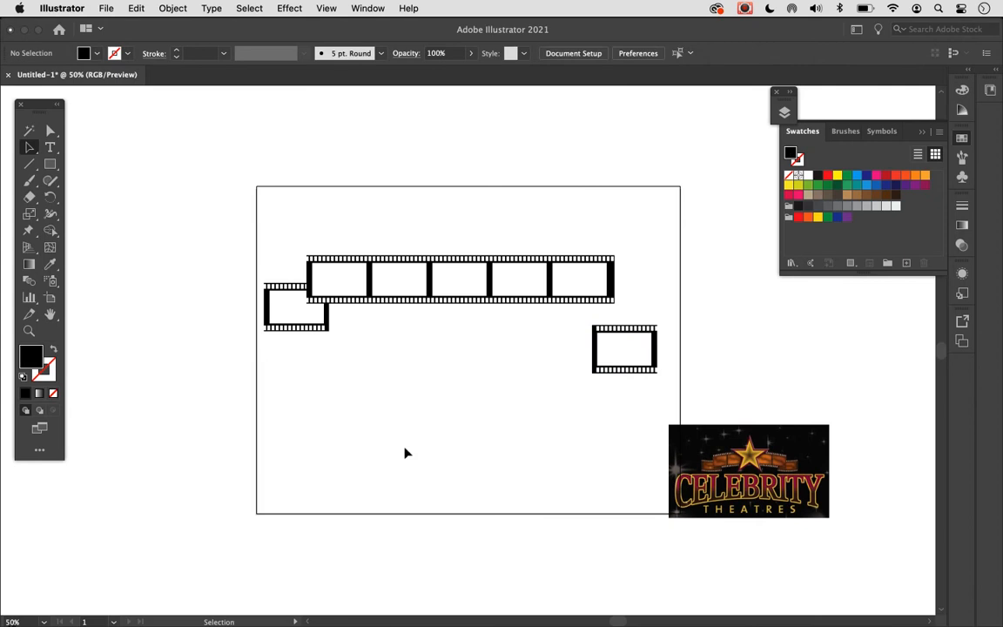
- Tuck the rotated film piece behind the long strip's lower right end, deselect it and check the layer order
{"action": "left_click", "coordinate": [624, 357]}
{"action": "left_click_drag", "start_coordinate": [624, 357], "coordinate": [634, 305]}
{"action": "left_click", "coordinate": [623, 392]}
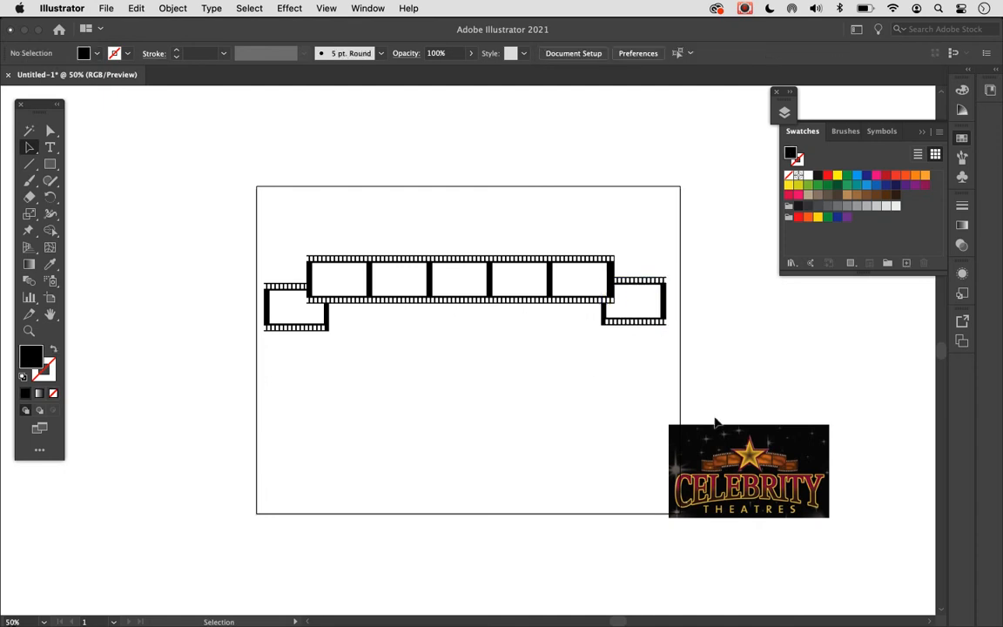
{"action": "left_click", "coordinate": [783, 112]}
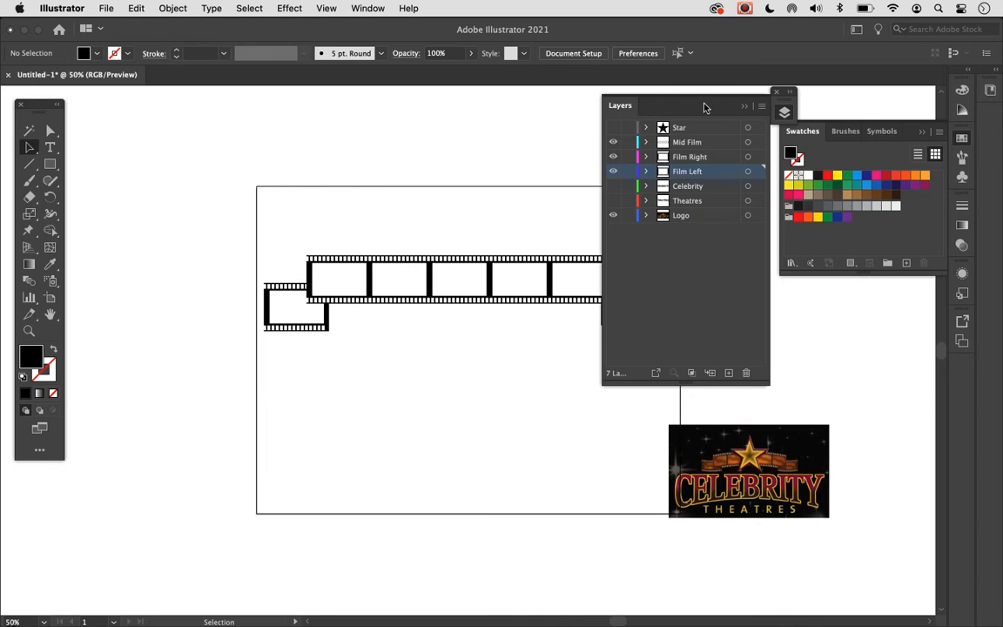
{"action": "left_click", "coordinate": [743, 106]}
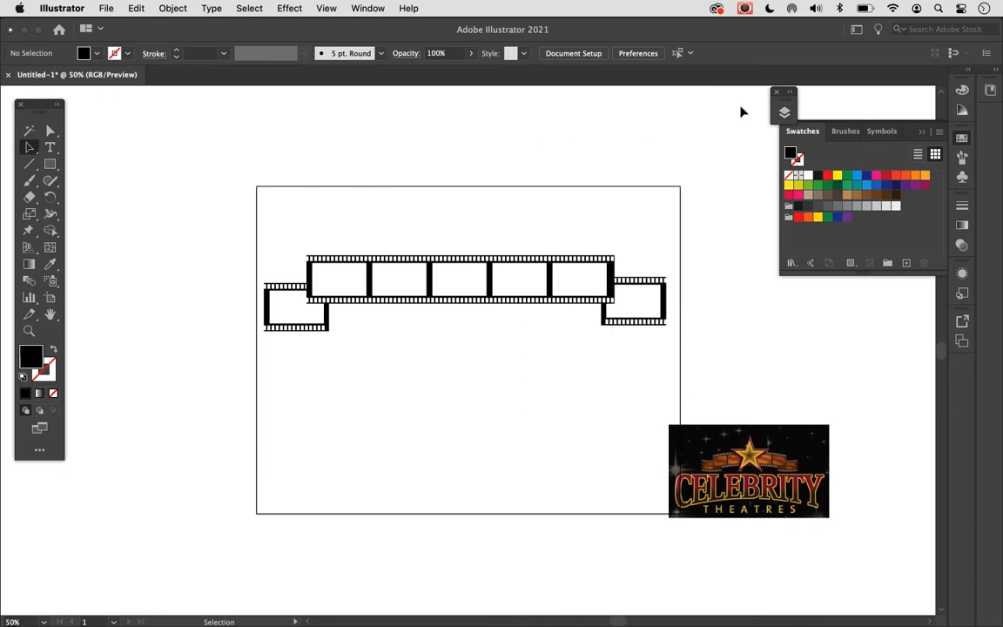
- Open the long film strip's group on the Mid Film layer in isolation mode
{"action": "left_click", "coordinate": [514, 275]}
{"action": "left_click", "coordinate": [466, 306]}
{"action": "left_click", "coordinate": [464, 288]}
{"action": "double_click", "coordinate": [469, 271]}
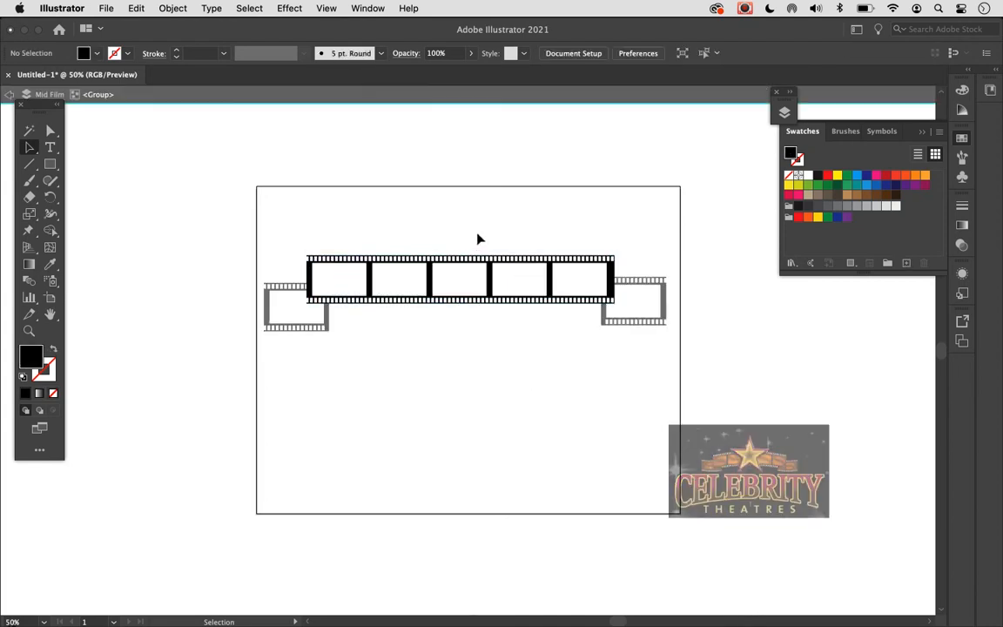
- Exit isolation mode on the long film strip's group and return to editing the whole artwork
{"action": "left_click", "coordinate": [10, 94]}
{"action": "left_click", "coordinate": [13, 96]}
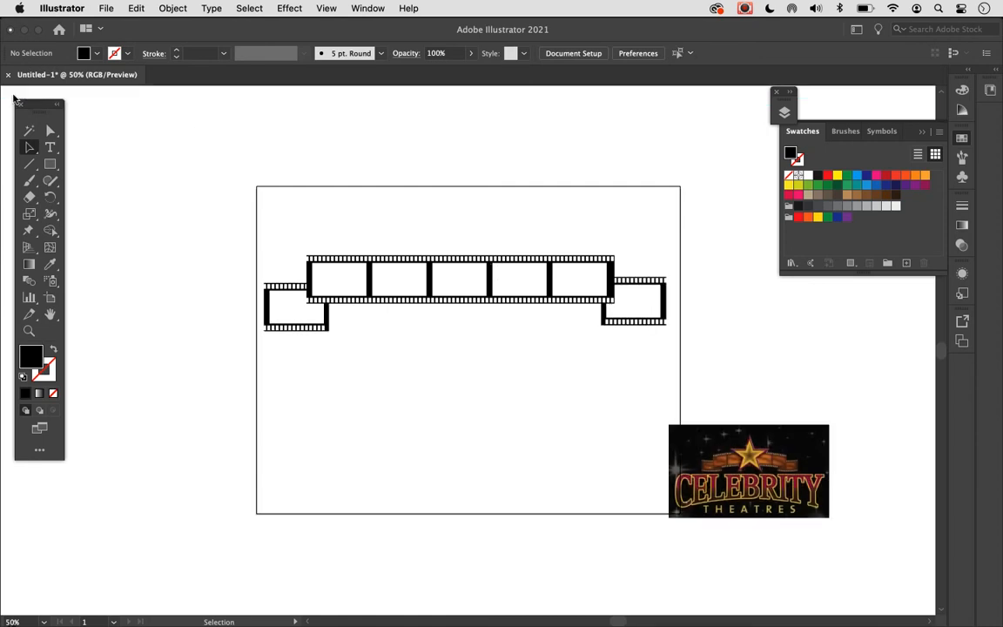
{"action": "left_click", "coordinate": [467, 282]}
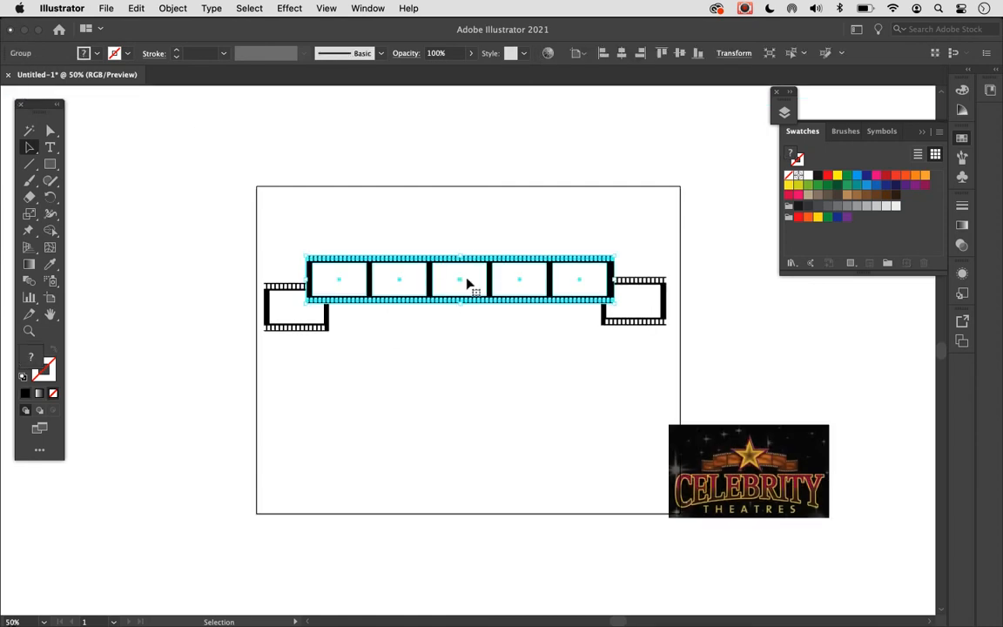
{"action": "double_click", "coordinate": [468, 283]}
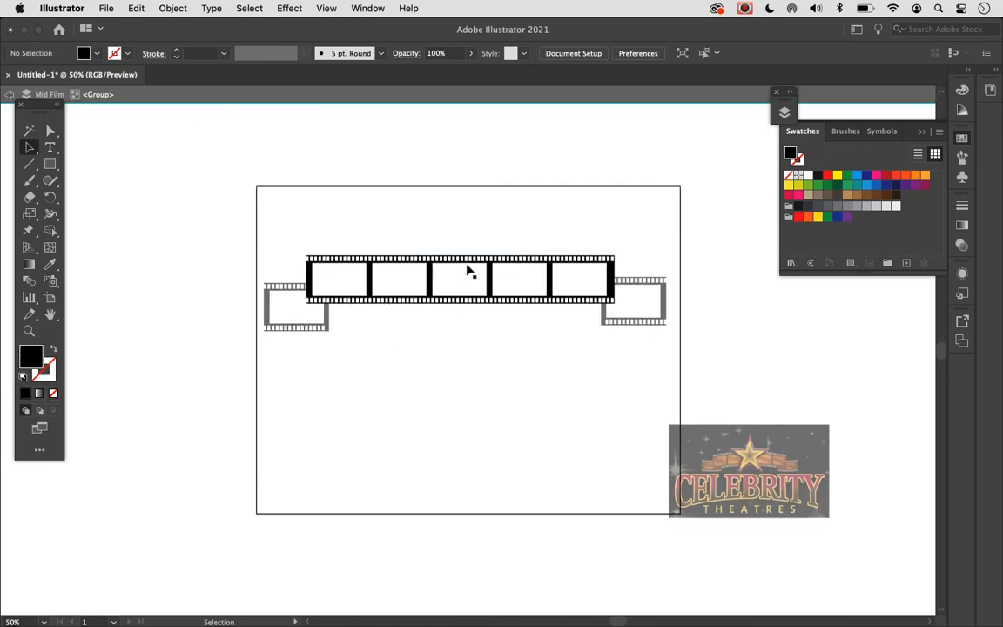
{"action": "left_click", "coordinate": [9, 94]}
{"action": "left_click", "coordinate": [8, 95]}
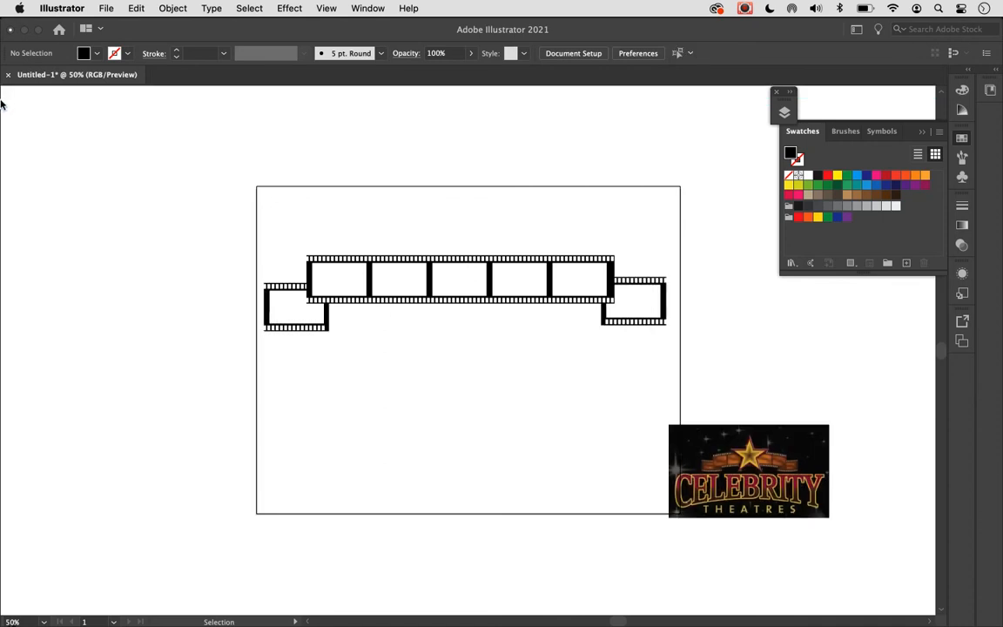
- Show the Advanced toolbar again
{"action": "left_click", "coordinate": [367, 8]}
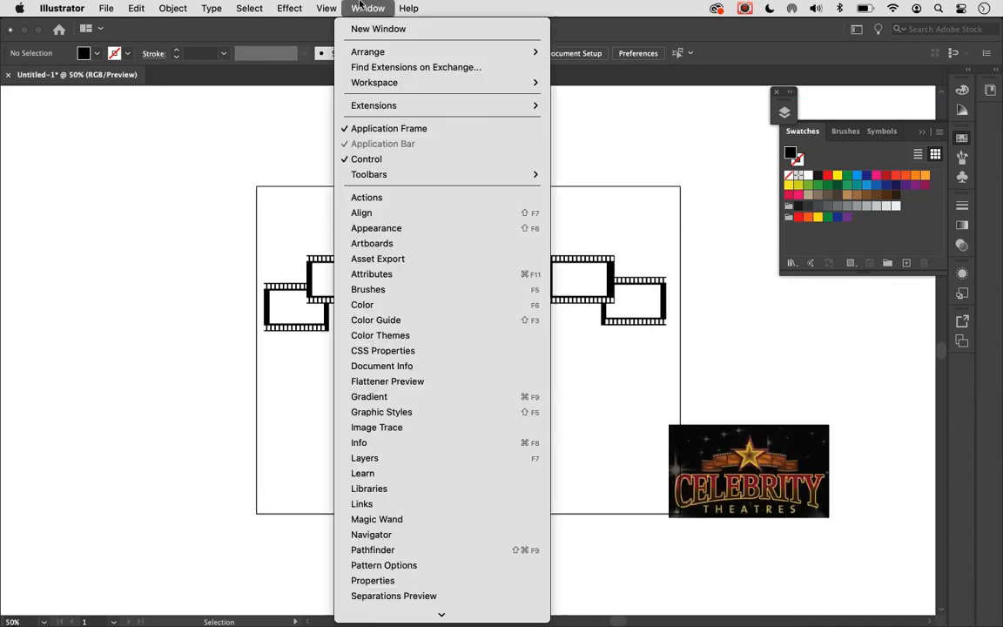
{"action": "mouse_move", "coordinate": [369, 177]}
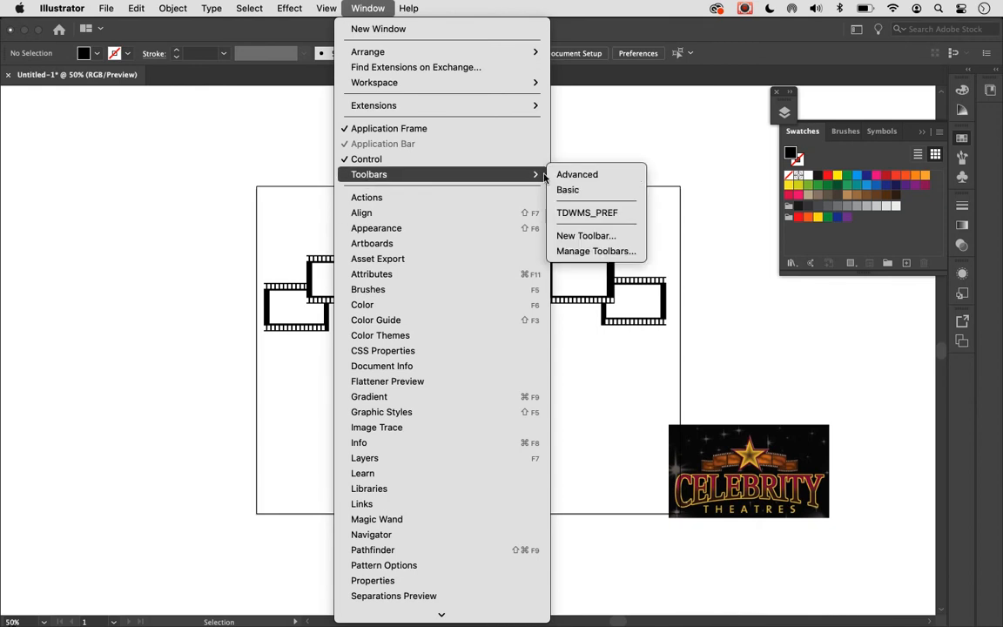
{"action": "left_click", "coordinate": [576, 174]}
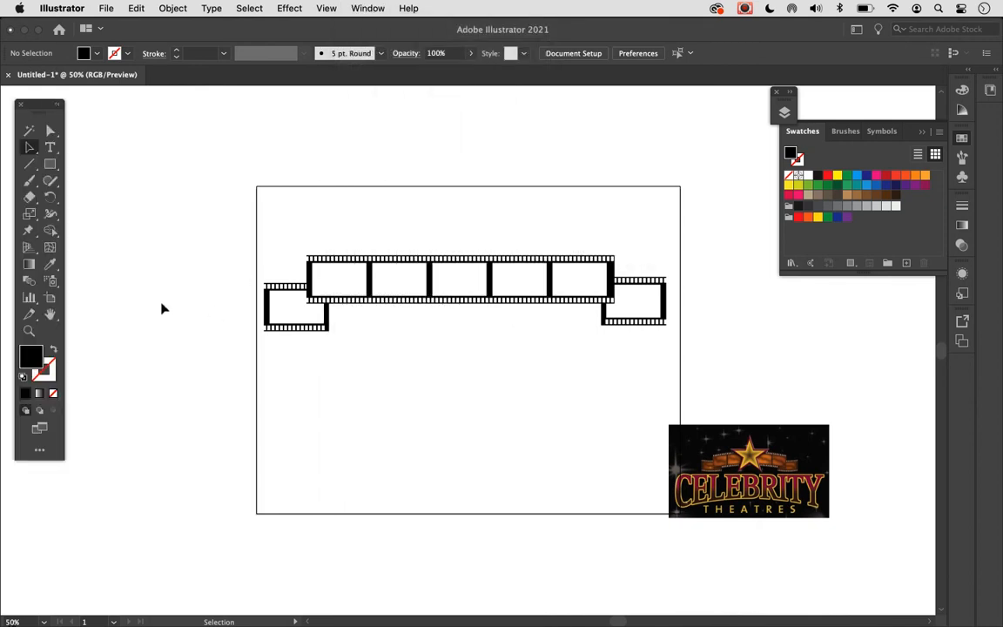
- Move the long film strip up clear of the two single-frame pieces and deselect it
{"action": "left_click", "coordinate": [471, 290]}
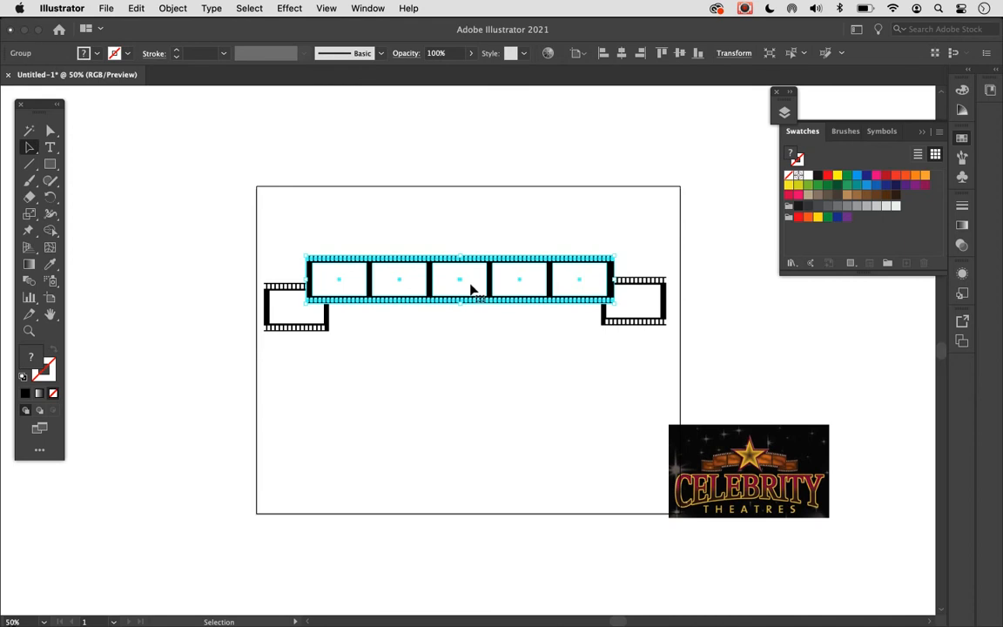
{"action": "left_click_drag", "start_coordinate": [479, 289], "coordinate": [488, 245]}
{"action": "left_click", "coordinate": [298, 307]}
{"action": "left_click", "coordinate": [509, 311]}
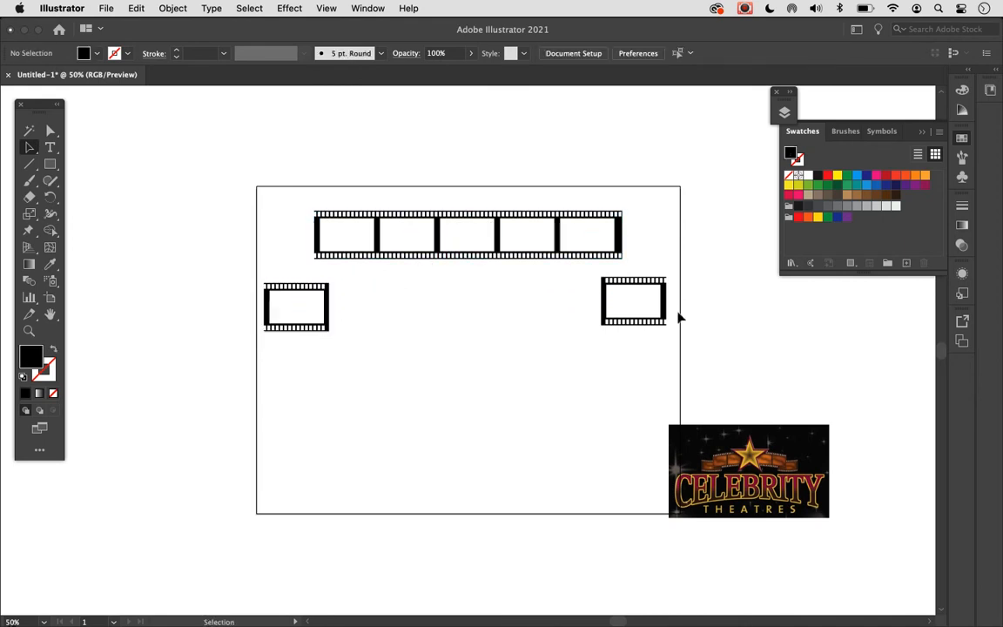
{"action": "left_click", "coordinate": [634, 306]}
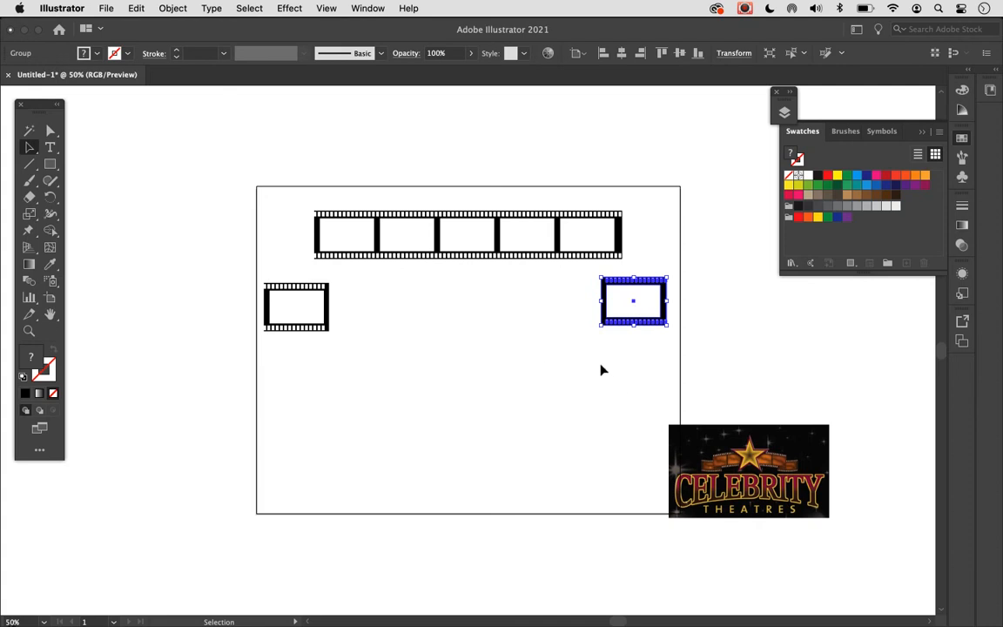
{"action": "left_click", "coordinate": [557, 300]}
{"action": "left_click", "coordinate": [528, 233]}
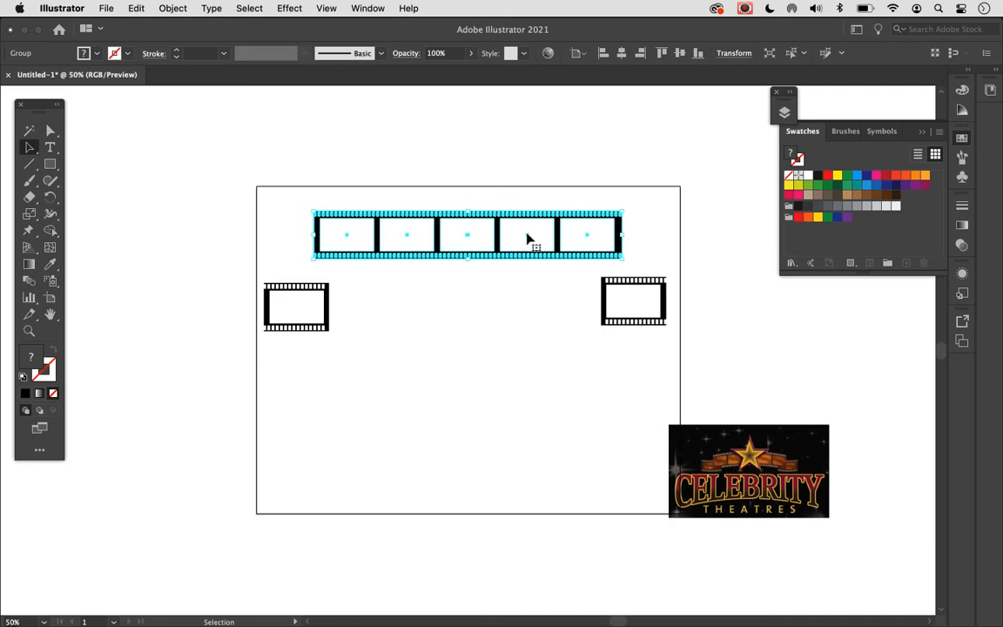
{"action": "left_click", "coordinate": [517, 305]}
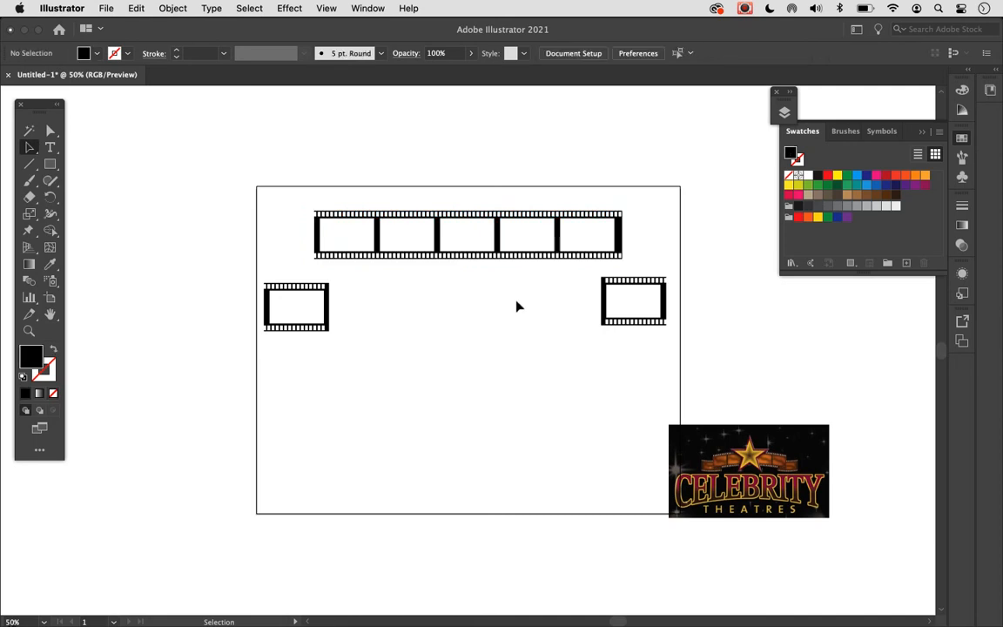
- Start an Envelope Distort warp on the long film strip and choose the Arch style
{"action": "left_click", "coordinate": [512, 246]}
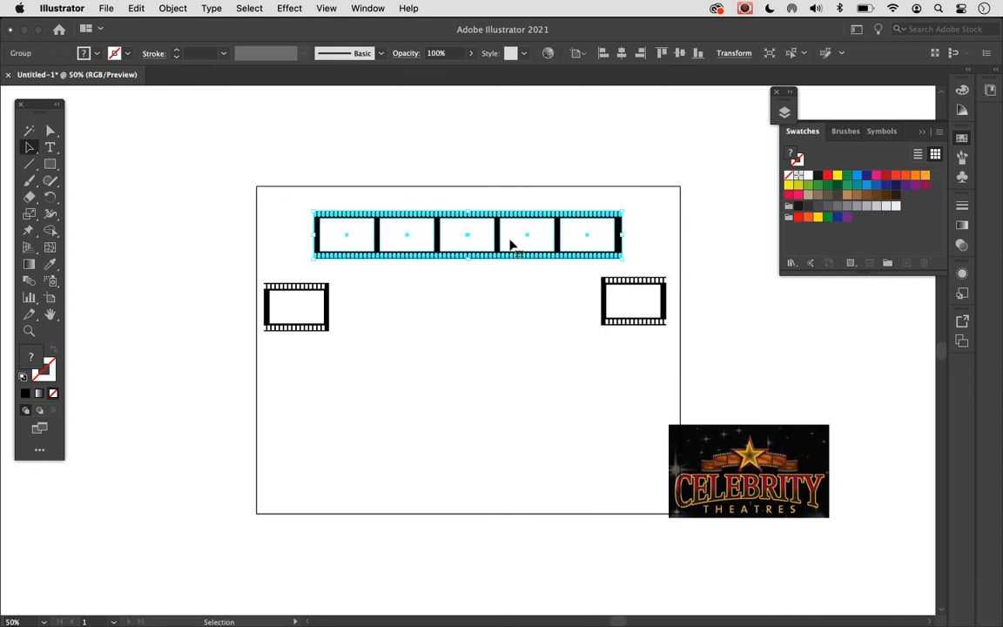
{"action": "left_click", "coordinate": [171, 8]}
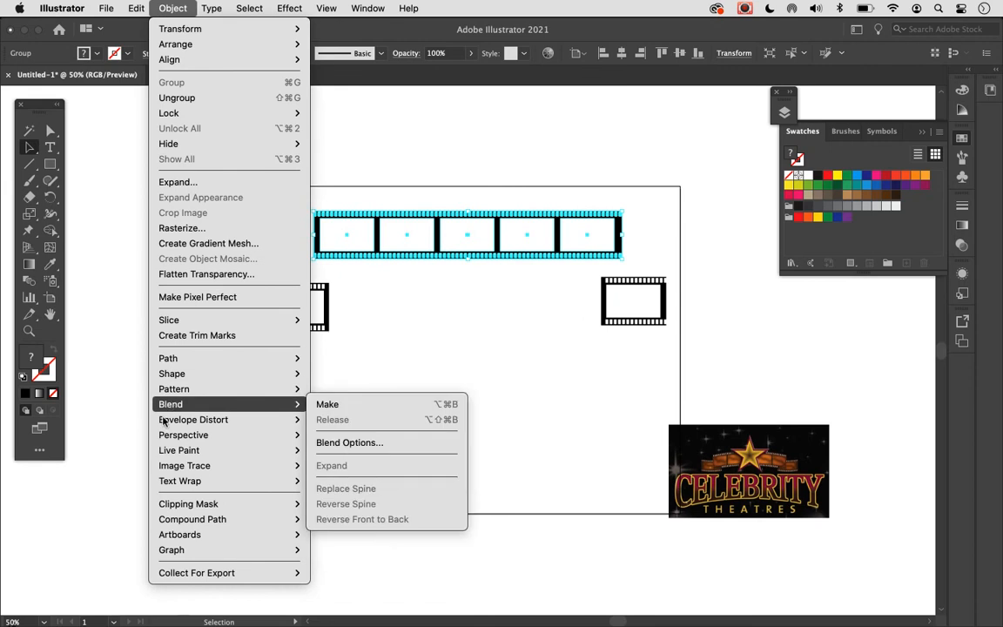
{"action": "mouse_move", "coordinate": [162, 422]}
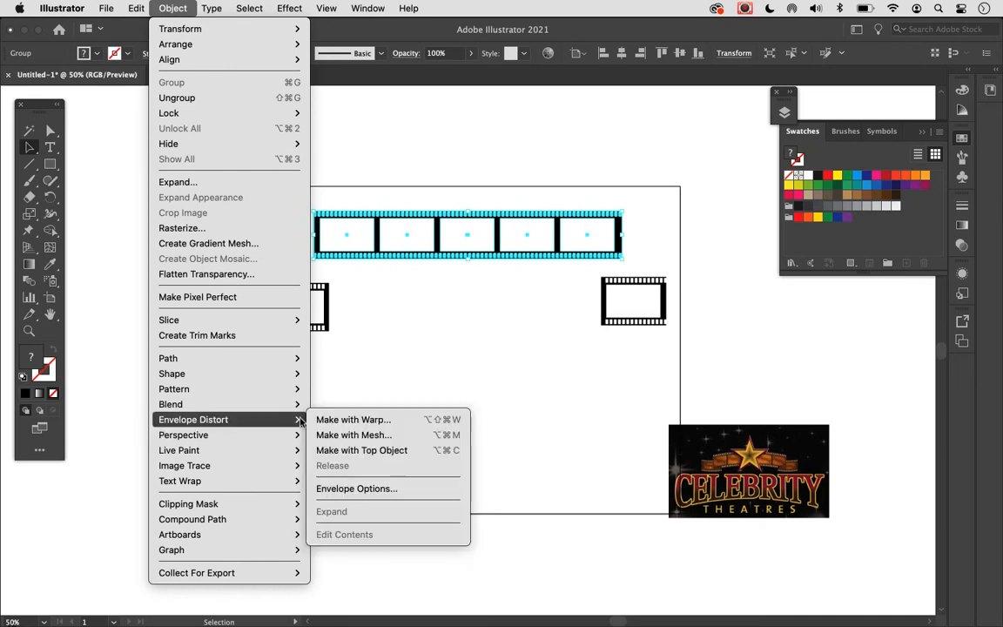
{"action": "left_click", "coordinate": [340, 422]}
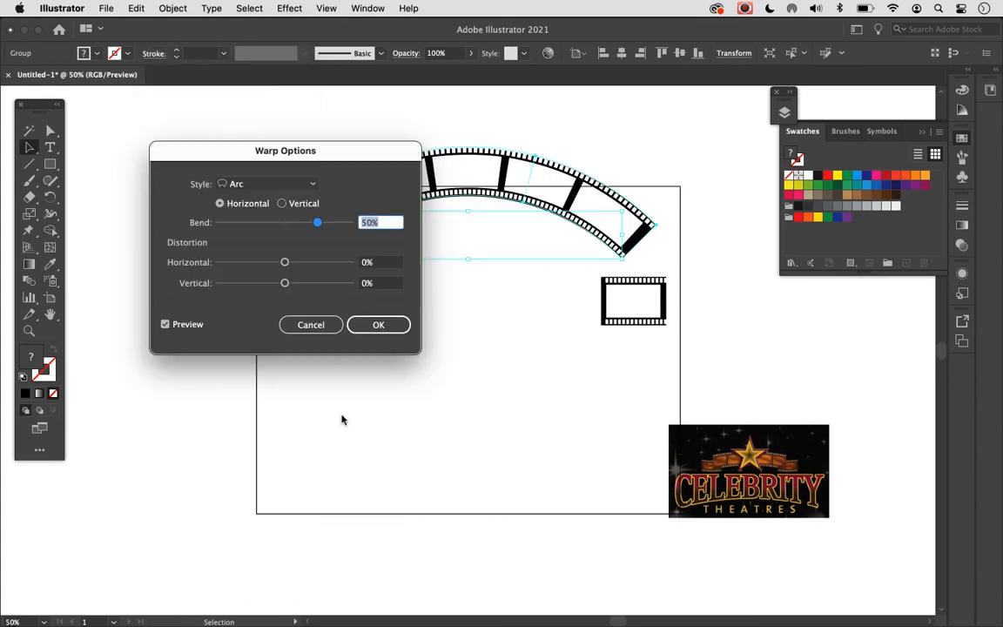
{"action": "left_click_drag", "start_coordinate": [325, 155], "coordinate": [307, 337]}
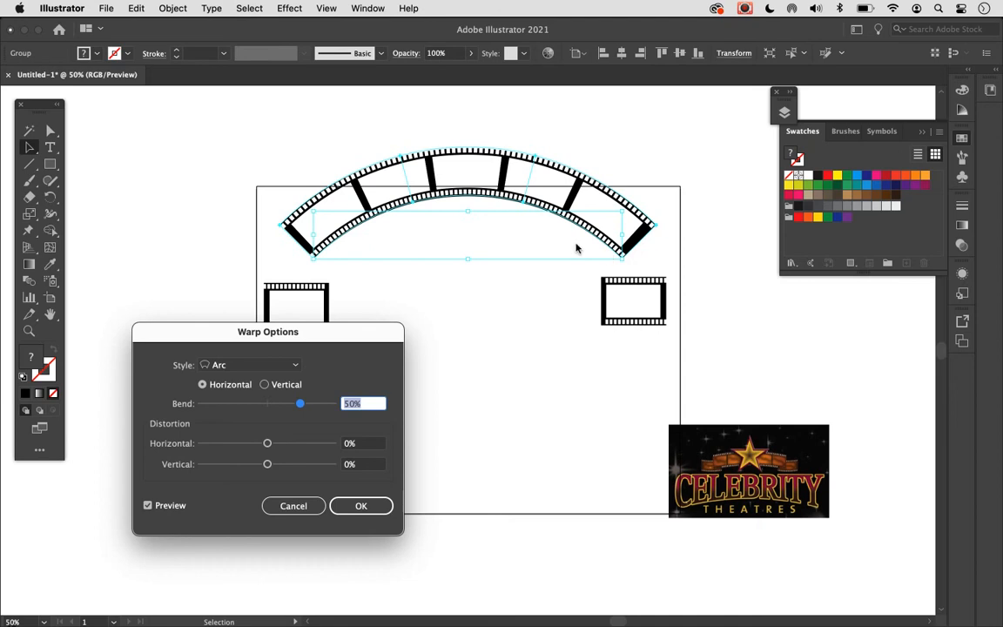
{"action": "left_click", "coordinate": [292, 365]}
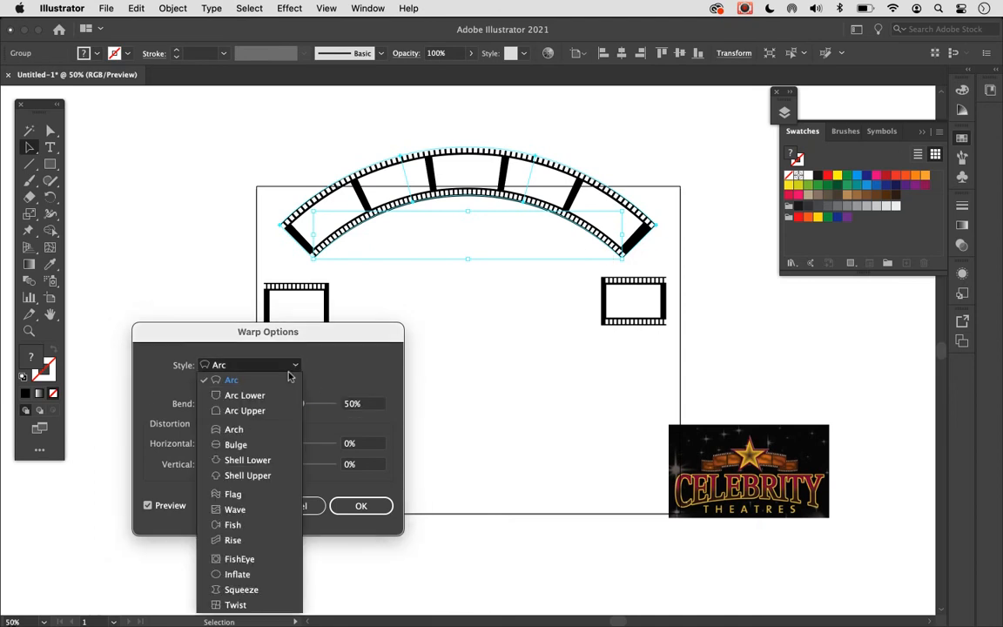
{"action": "left_click", "coordinate": [263, 430]}
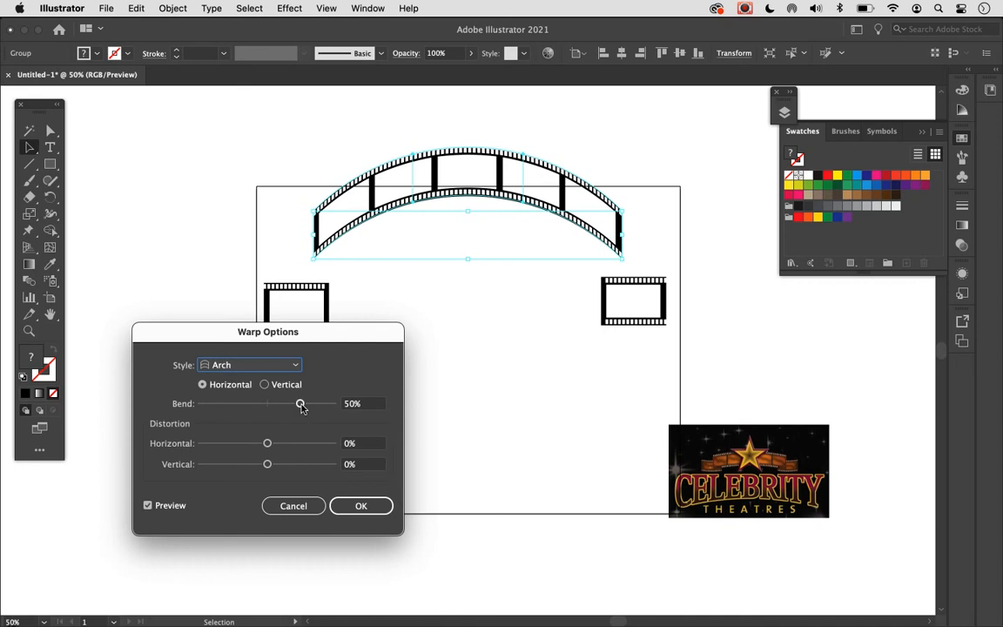
- Set the long strip's horizontal Arch bend to 14% with no distortion and apply the warp
{"action": "left_click_drag", "start_coordinate": [300, 405], "coordinate": [281, 411]}
{"action": "left_click_drag", "start_coordinate": [276, 409], "coordinate": [279, 410]}
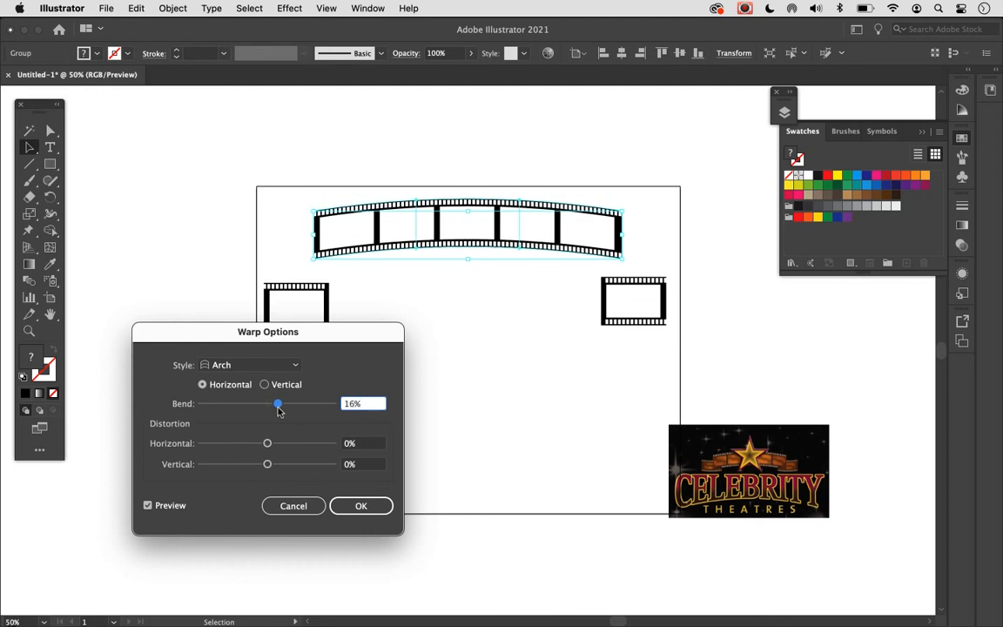
{"action": "left_click_drag", "start_coordinate": [279, 410], "coordinate": [275, 411]}
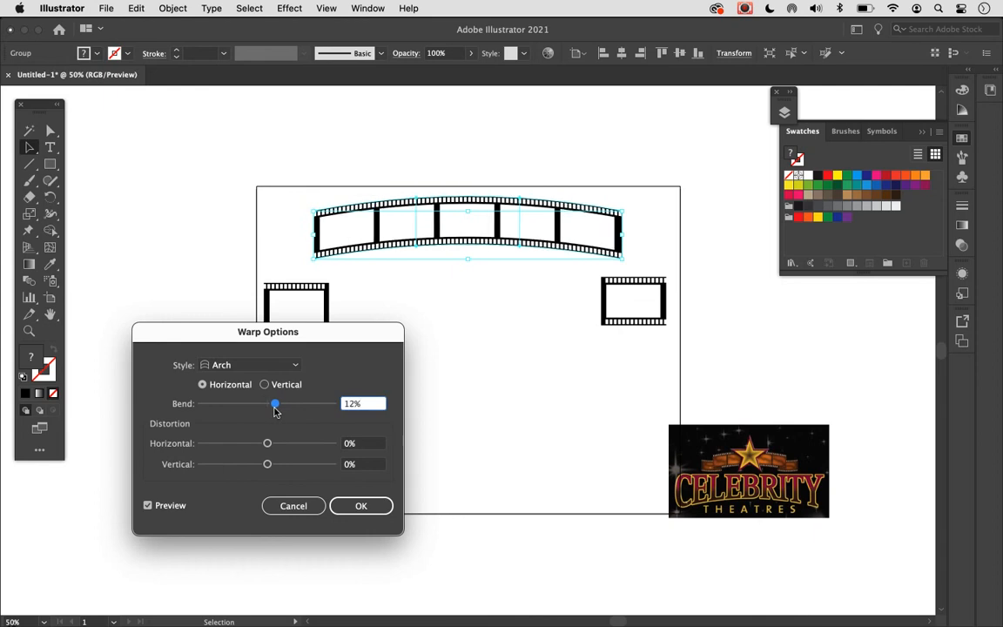
{"action": "left_click_drag", "start_coordinate": [275, 410], "coordinate": [277, 410]}
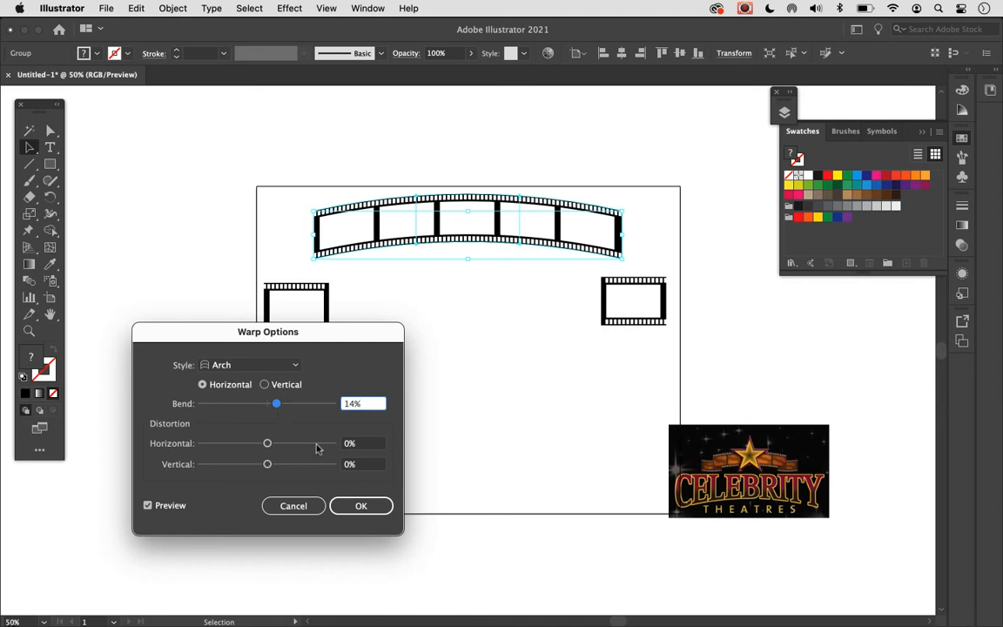
{"action": "left_click", "coordinate": [354, 505]}
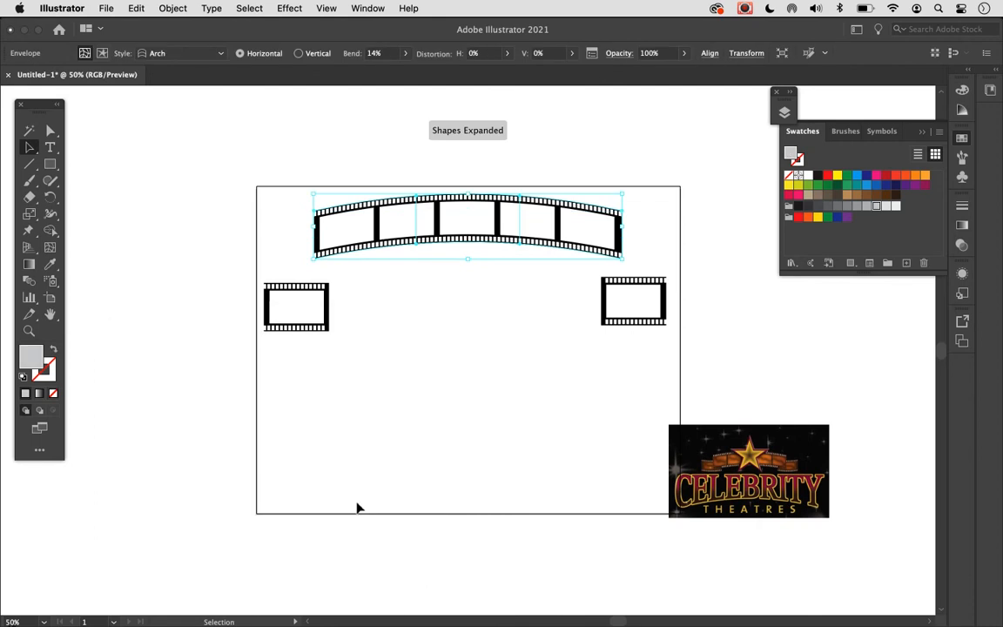
- Move the arched film strip back down so its ends overlap the two single-frame pieces
{"action": "left_click", "coordinate": [381, 448]}
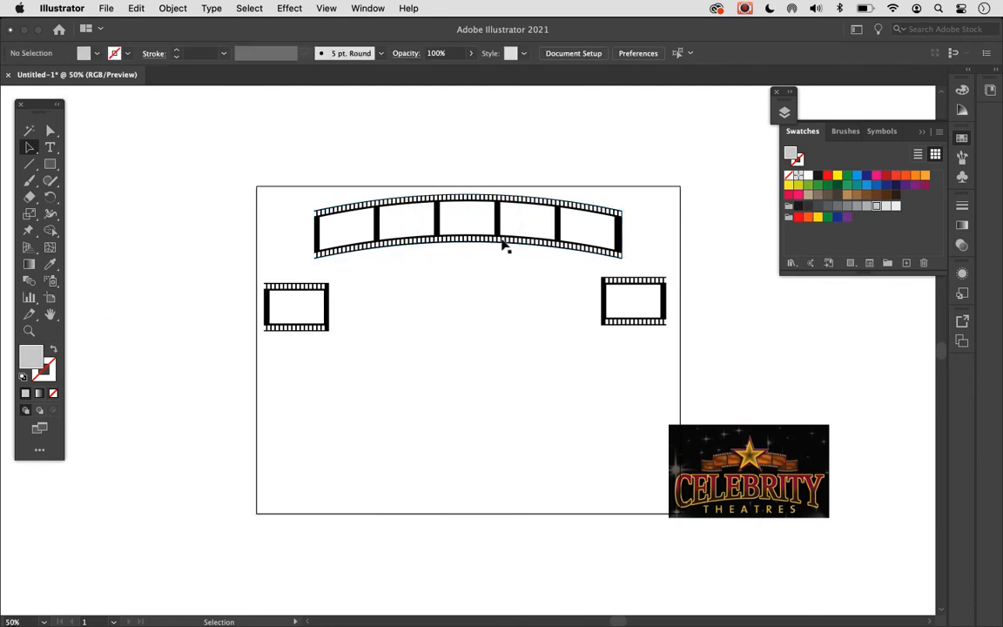
{"action": "left_click_drag", "start_coordinate": [503, 246], "coordinate": [501, 296]}
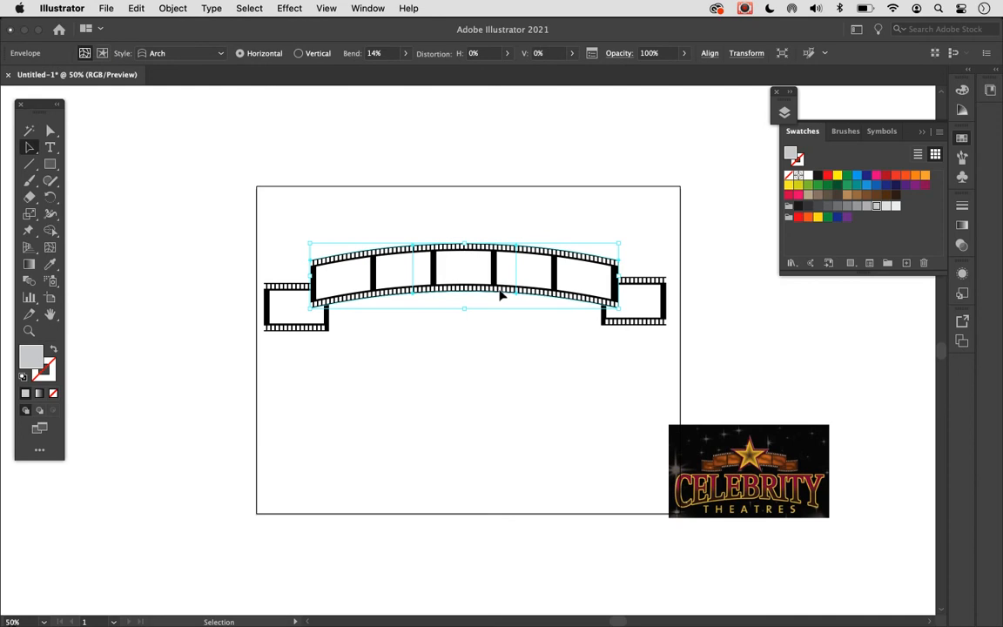
{"action": "left_click", "coordinate": [504, 369]}
- Warp the left single-frame film piece with a horizontal Arch envelope bent to -14%, turning the preview off
{"action": "left_click", "coordinate": [289, 320]}
{"action": "left_click", "coordinate": [172, 8]}
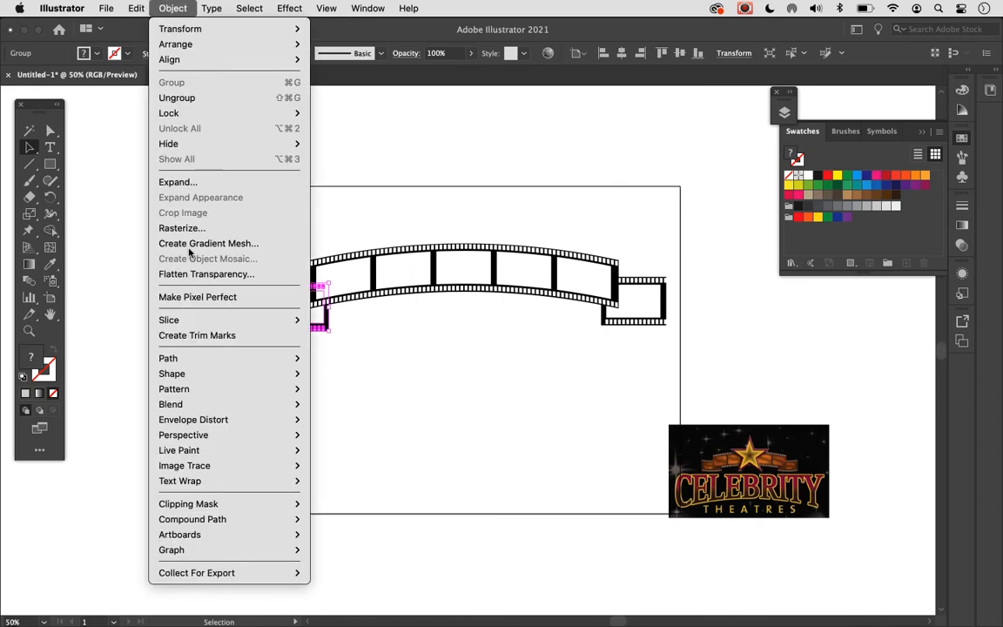
{"action": "mouse_move", "coordinate": [202, 421]}
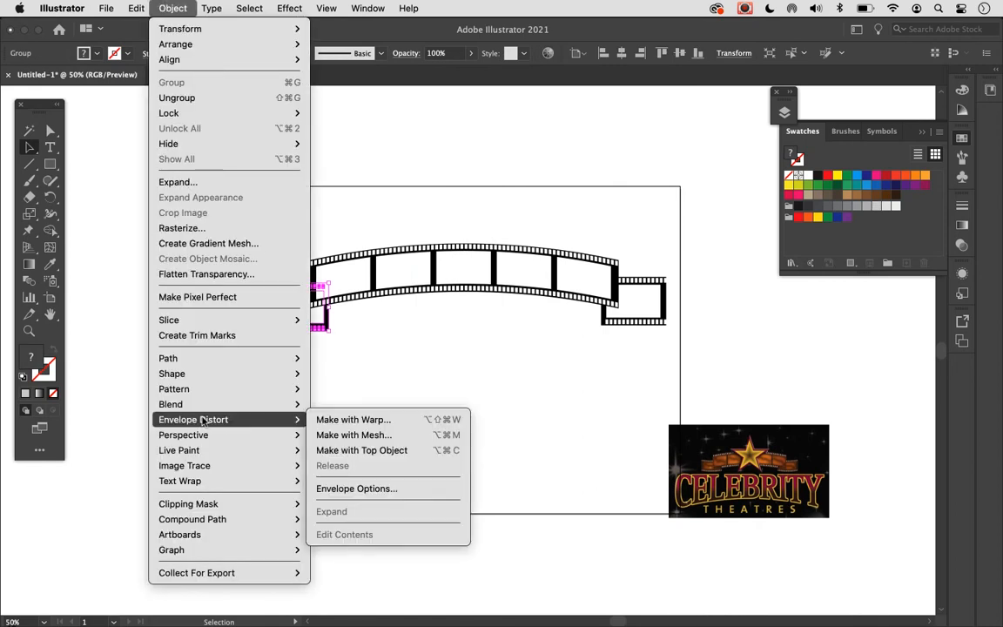
{"action": "left_click", "coordinate": [368, 423]}
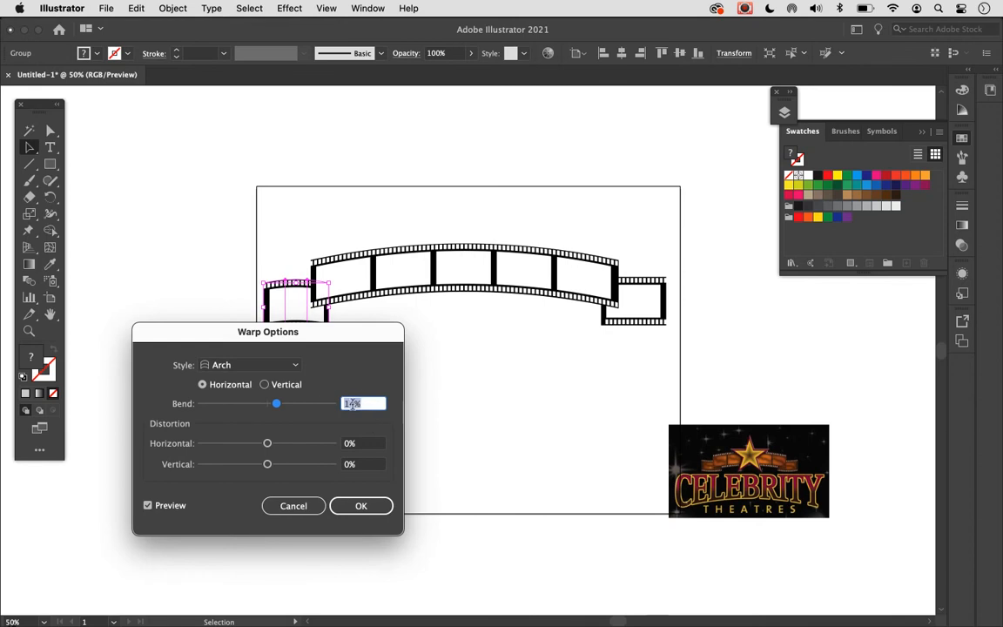
{"action": "left_click", "coordinate": [345, 405]}
{"action": "type", "text": "-"}
{"action": "left_click", "coordinate": [148, 505]}
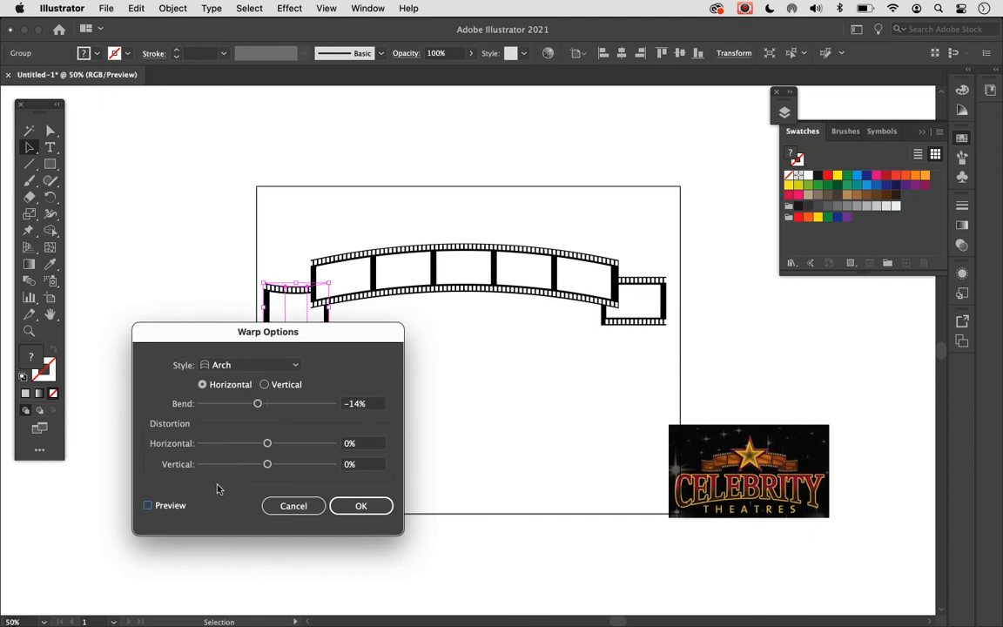
{"action": "left_click", "coordinate": [355, 505]}
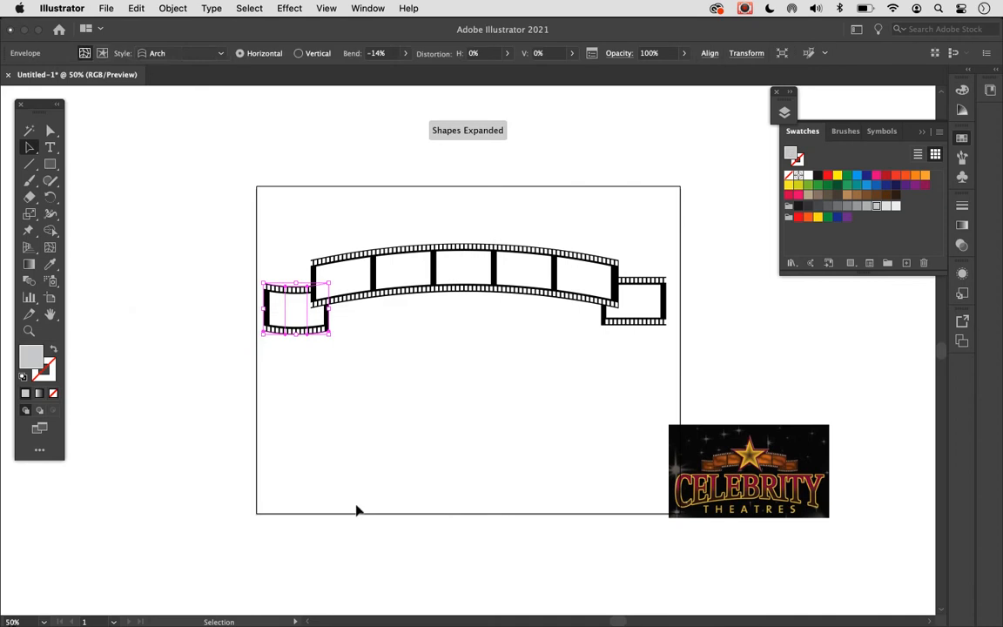
- Move the curved left film piece slightly up behind the long strip's end and deselect it
{"action": "left_click", "coordinate": [343, 428]}
{"action": "left_click_drag", "start_coordinate": [298, 317], "coordinate": [296, 299]}
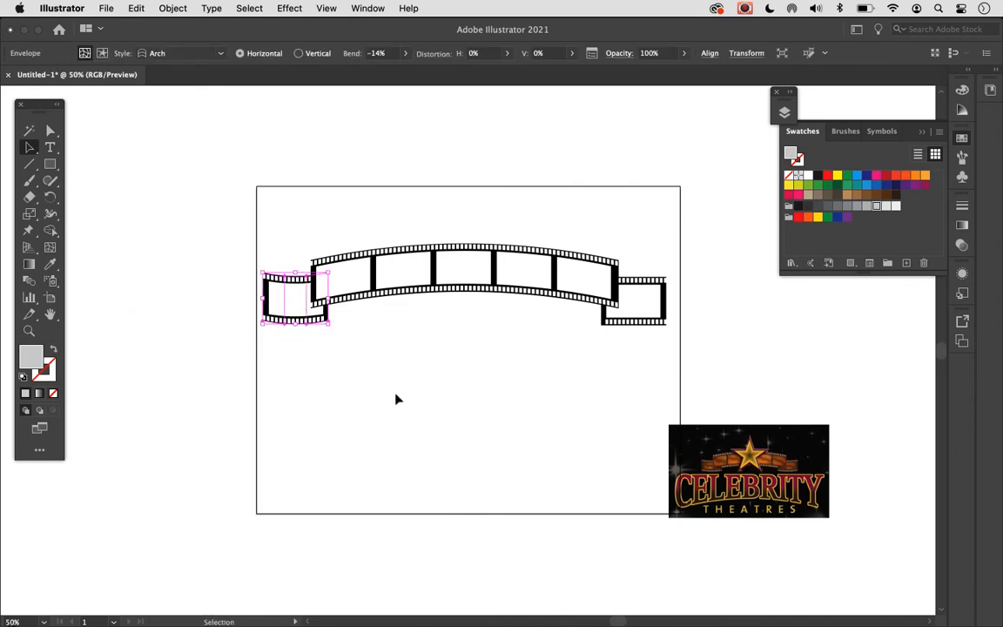
{"action": "left_click", "coordinate": [450, 380]}
- Warp the right single-frame film piece with a horizontal Arch envelope bent to -14%, then deselect it
{"action": "left_click", "coordinate": [664, 303]}
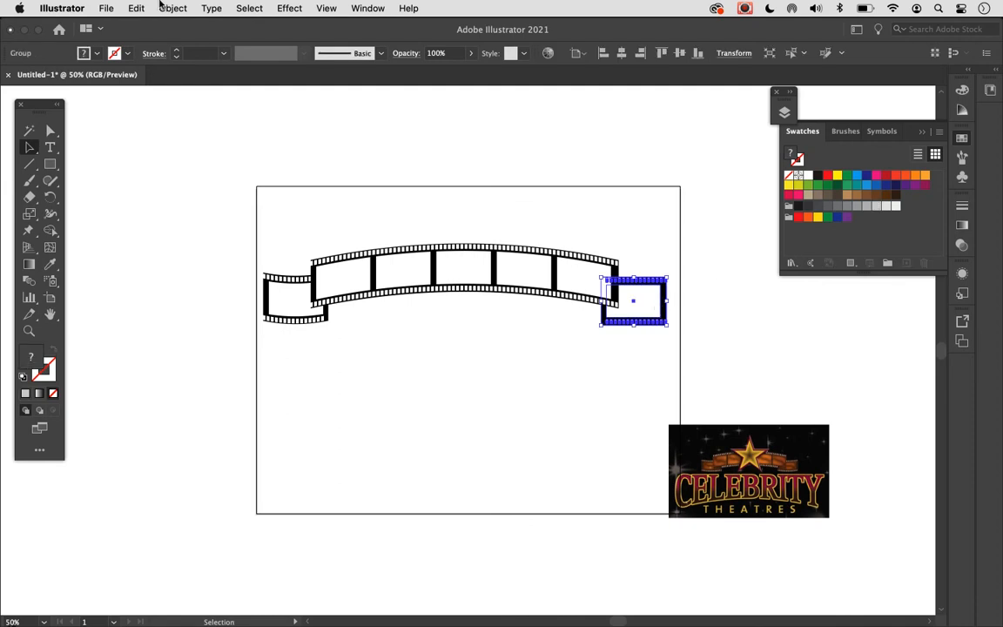
{"action": "left_click", "coordinate": [173, 8]}
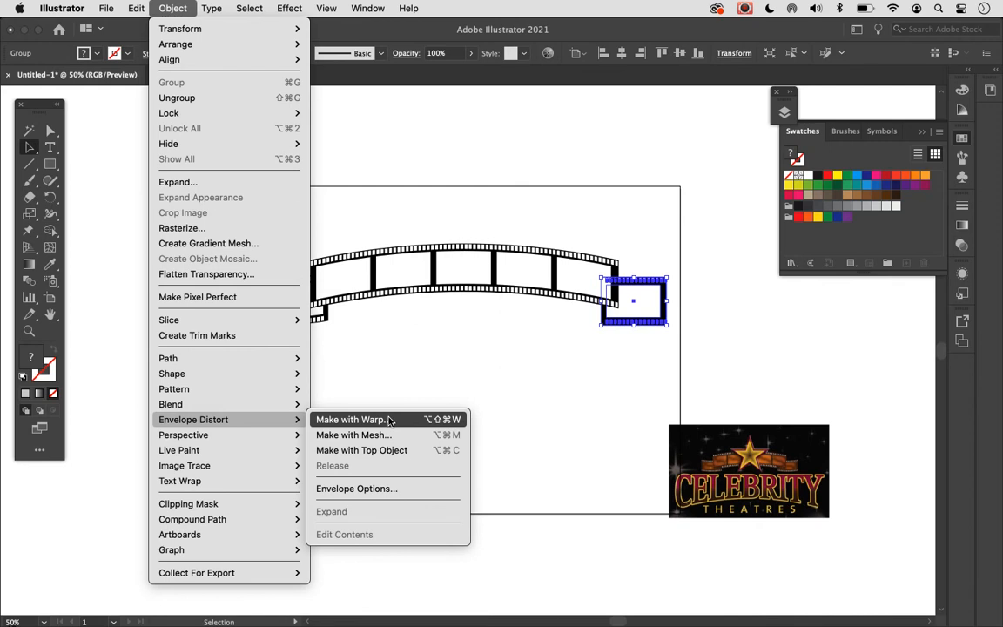
{"action": "left_click", "coordinate": [390, 421]}
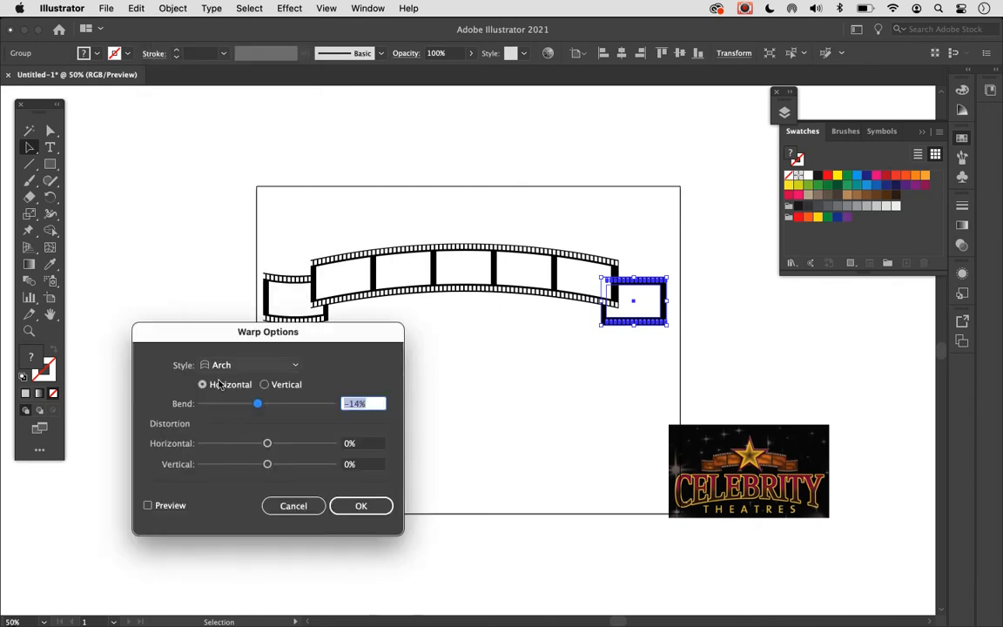
{"action": "left_click", "coordinate": [360, 507]}
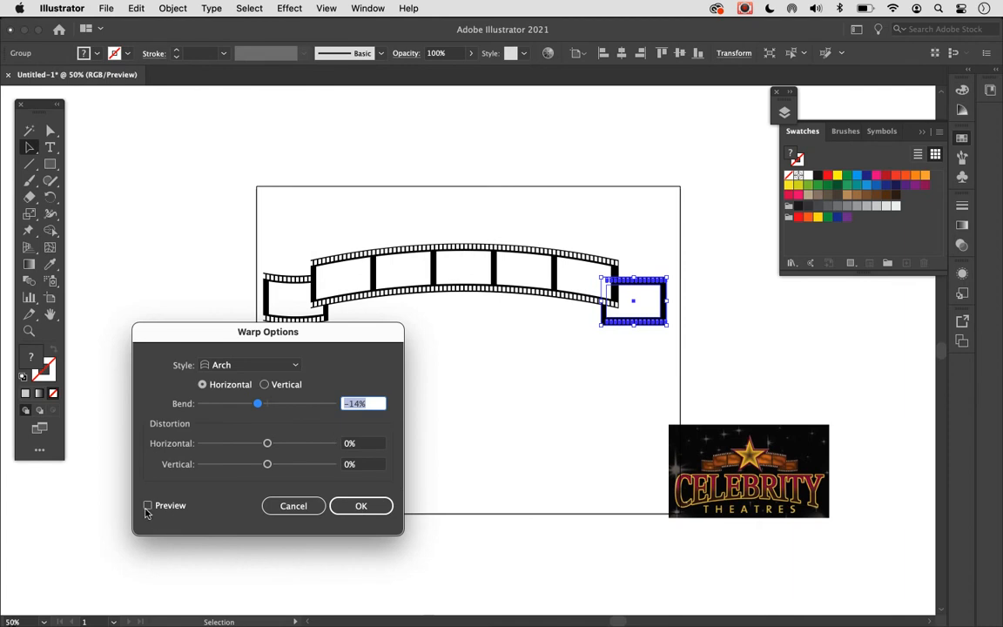
{"action": "left_click", "coordinate": [148, 506]}
{"action": "left_click", "coordinate": [360, 506]}
{"action": "left_click", "coordinate": [470, 435]}
{"action": "left_click", "coordinate": [649, 298]}
{"action": "left_click", "coordinate": [603, 376]}
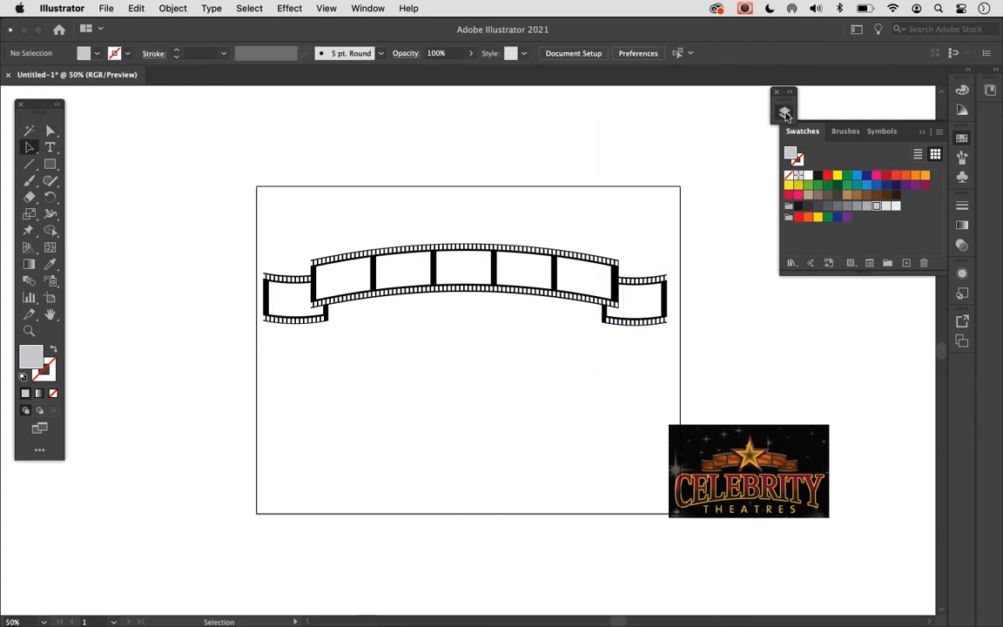
- Show the Star, Celebrity and Theatres layers and move the reference logo image clear of the artboard's right edge
{"action": "left_click", "coordinate": [784, 115]}
{"action": "left_click", "coordinate": [612, 127]}
{"action": "left_click", "coordinate": [613, 186]}
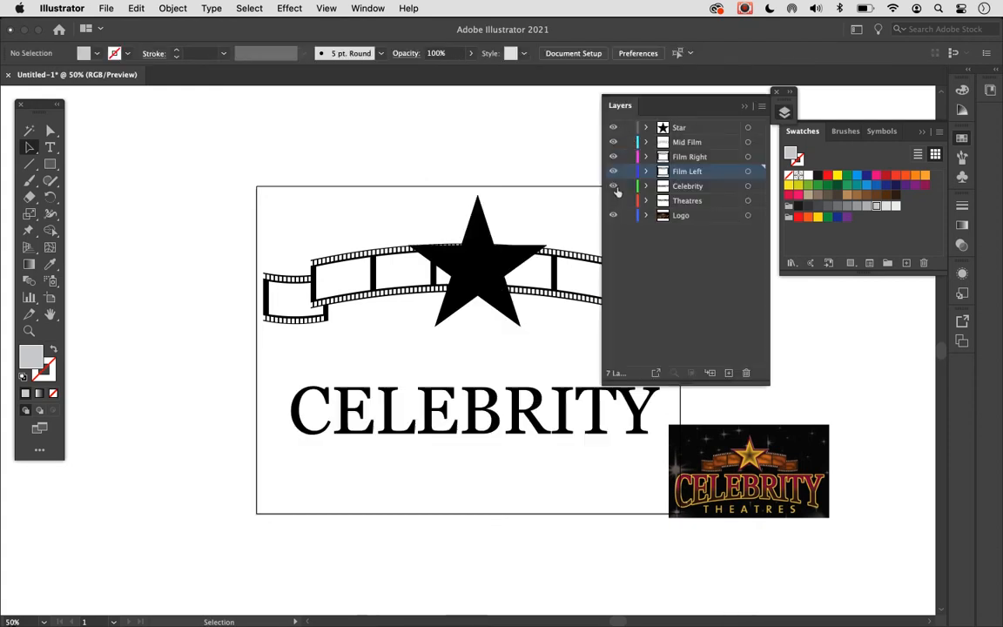
{"action": "left_click", "coordinate": [613, 200]}
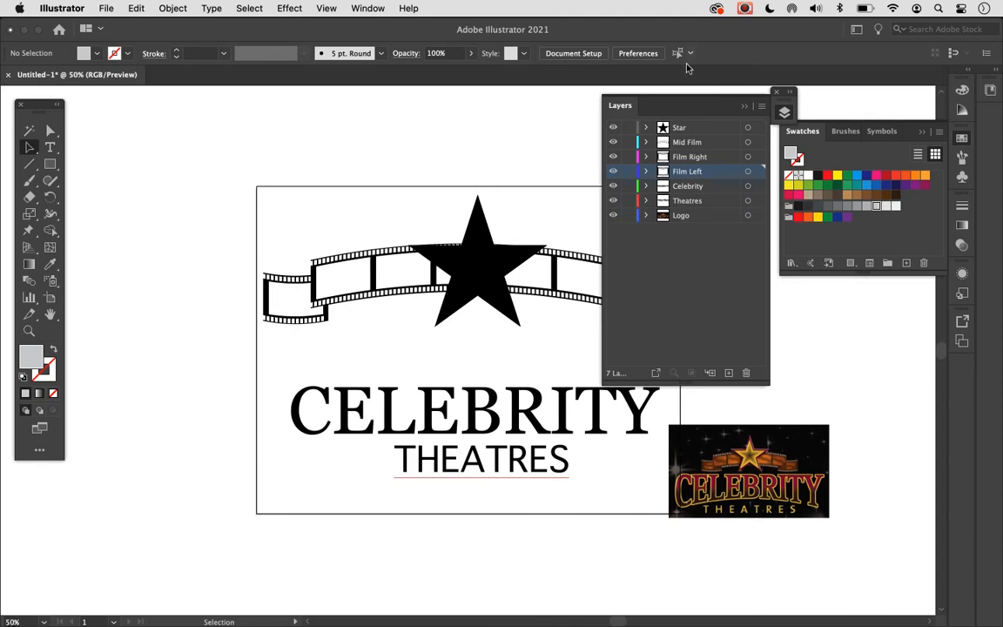
{"action": "left_click", "coordinate": [745, 106]}
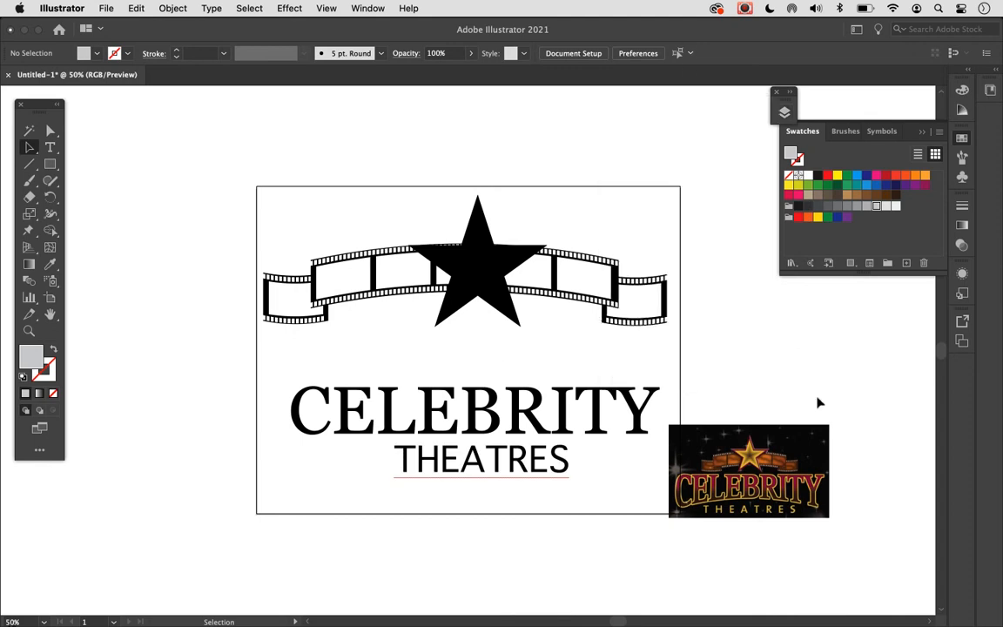
{"action": "left_click_drag", "start_coordinate": [800, 451], "coordinate": [839, 382]}
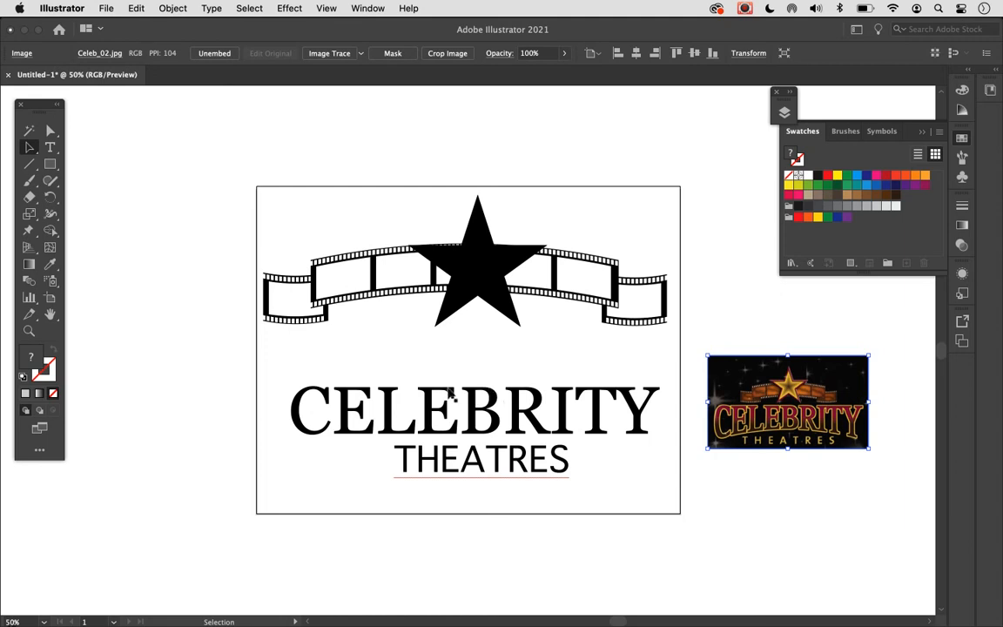
{"action": "left_click", "coordinate": [500, 420]}
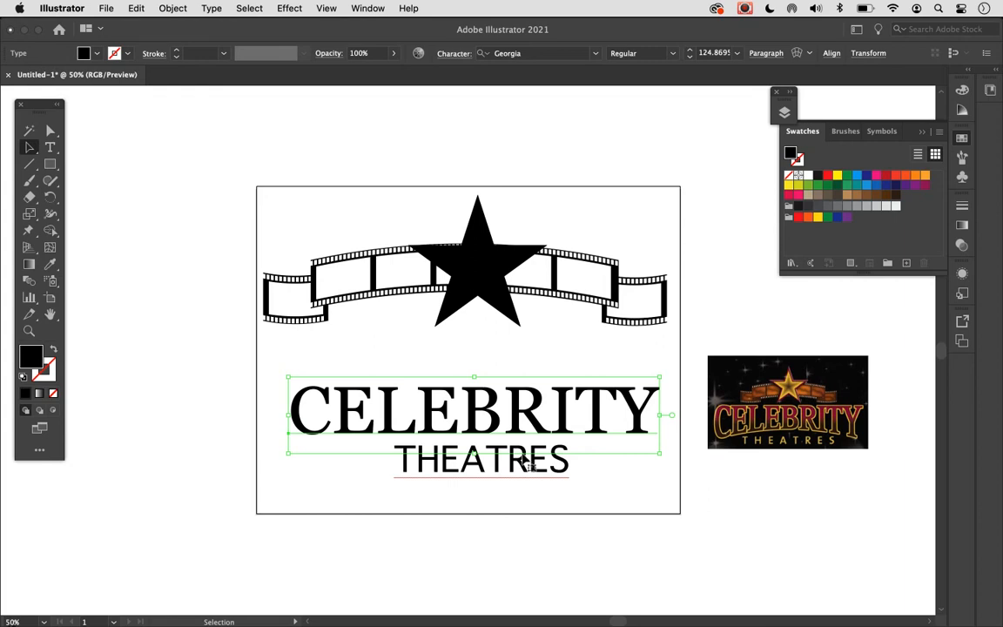
{"action": "left_click", "coordinate": [544, 513]}
{"action": "left_click", "coordinate": [540, 463]}
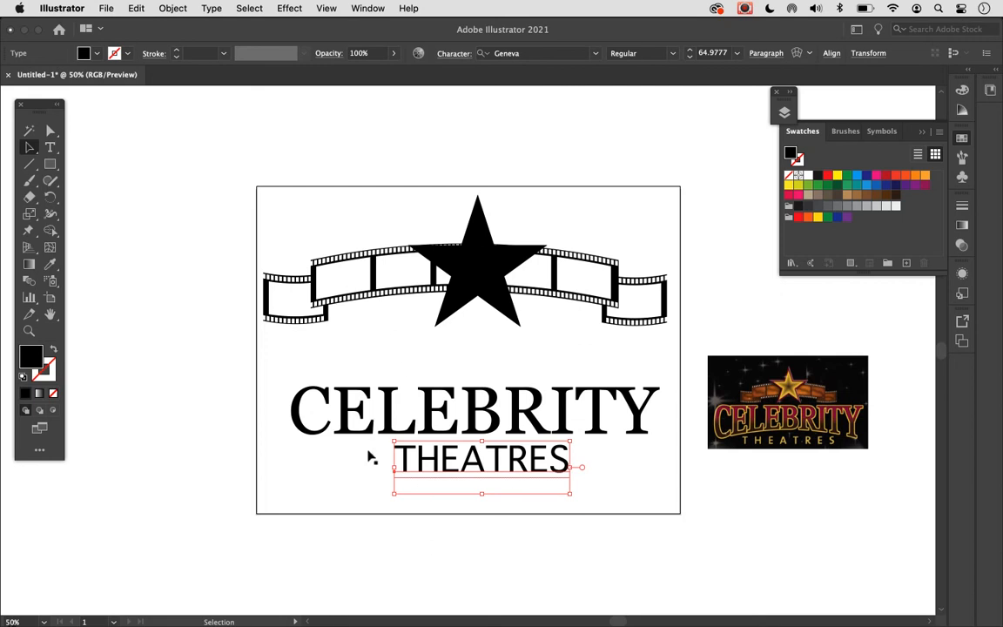
{"action": "left_click", "coordinate": [383, 423]}
{"action": "left_click", "coordinate": [389, 497]}
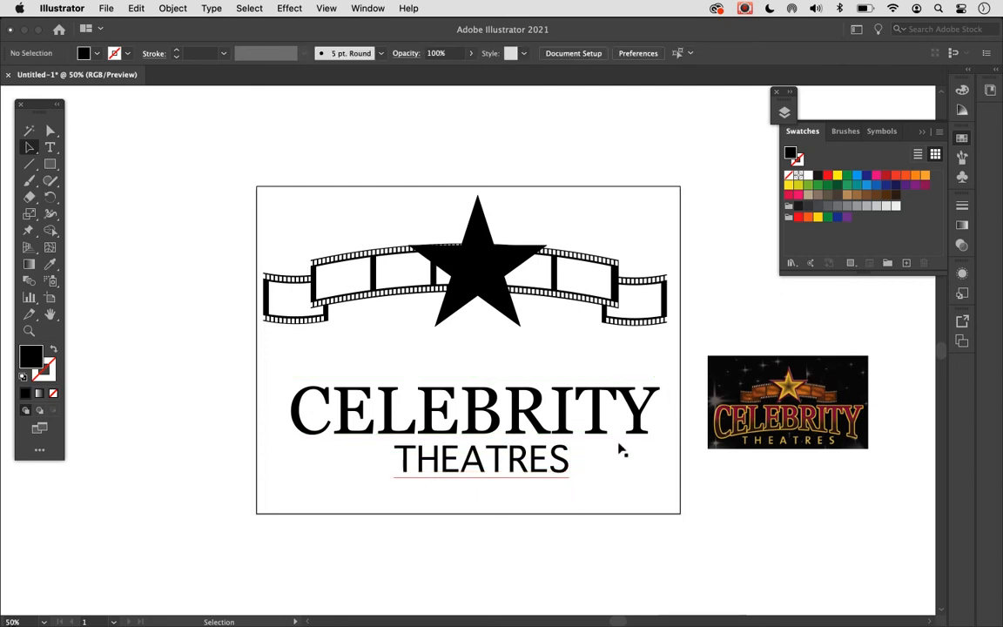